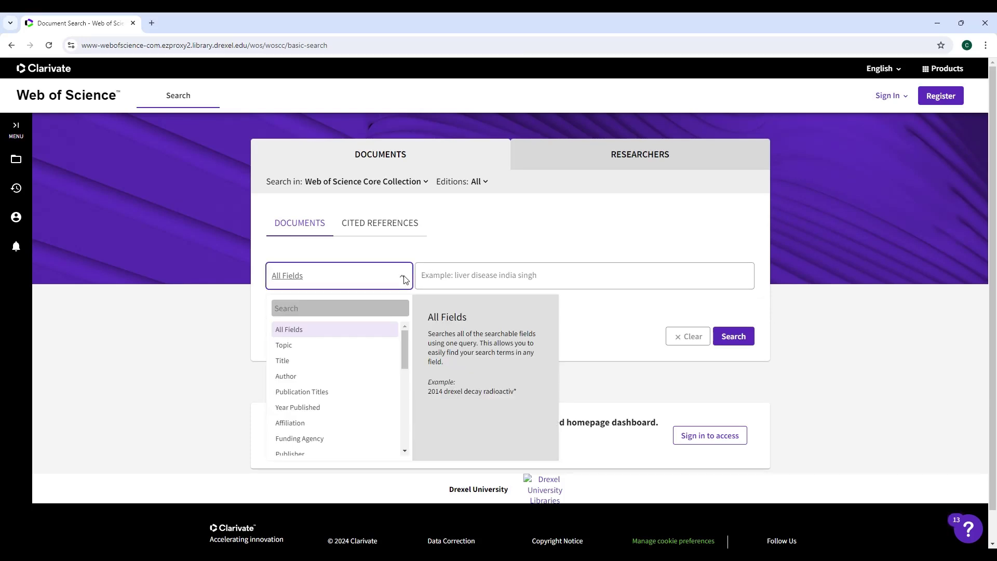
- Search the Topic field for 'inflation and economy' in Web of Science
{"action": "left_click", "coordinate": [338, 345]}
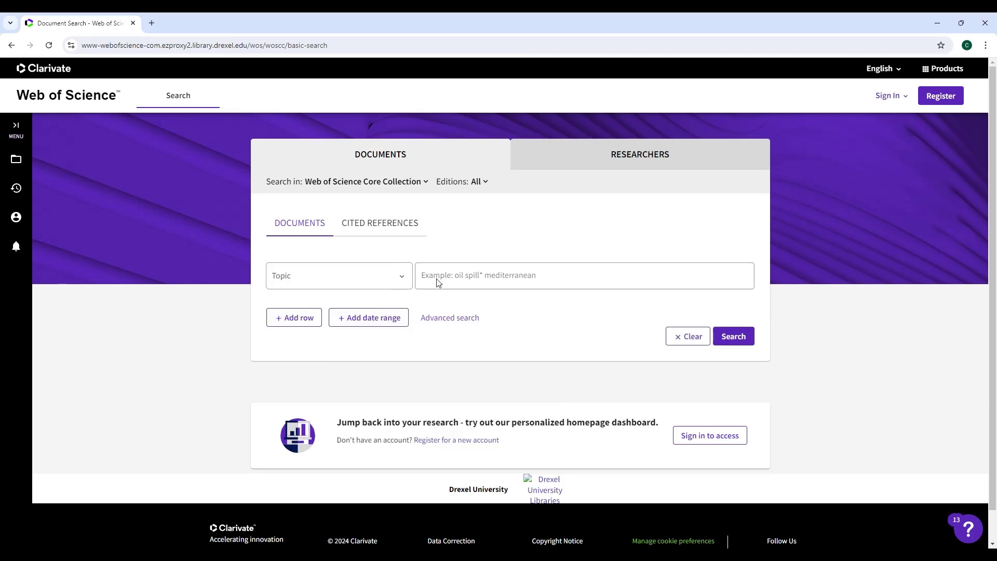
{"action": "left_click", "coordinate": [452, 276]}
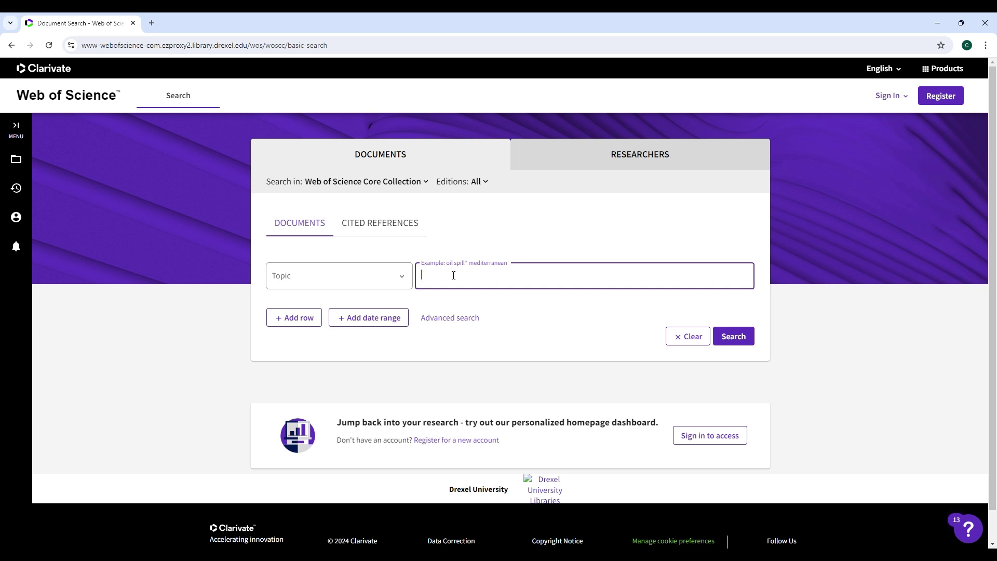
{"action": "type", "text": "inflation and economy"}
{"action": "left_click", "coordinate": [732, 336]}
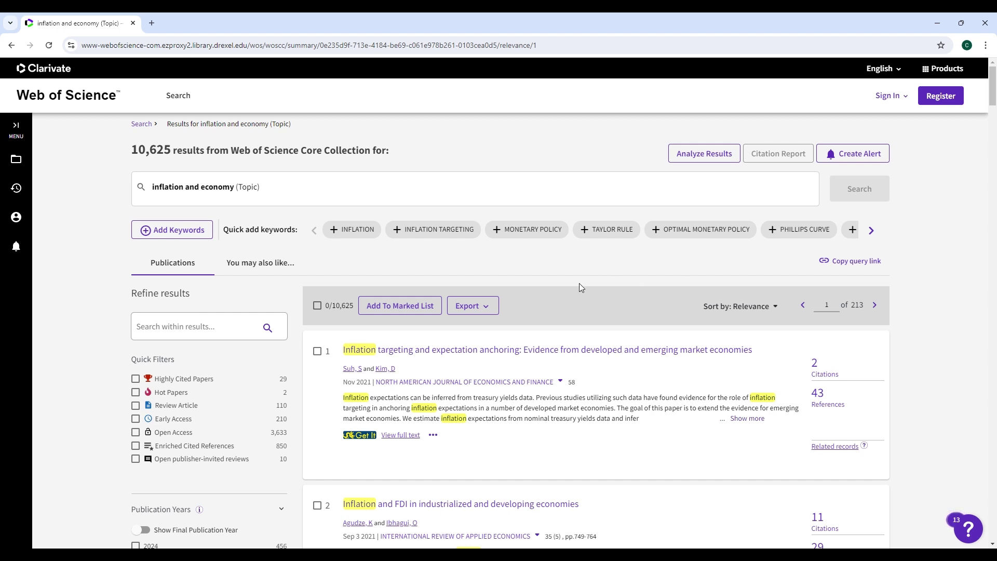
- Dismiss the Export menu and sort the results by 'Citations: highest first'
{"action": "left_click", "coordinate": [488, 306]}
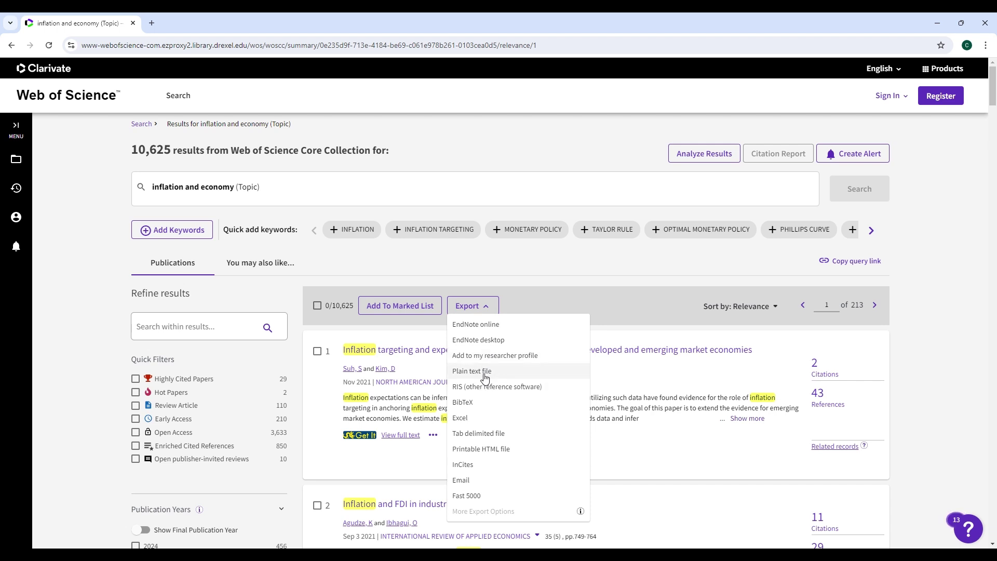
{"action": "left_click", "coordinate": [584, 289]}
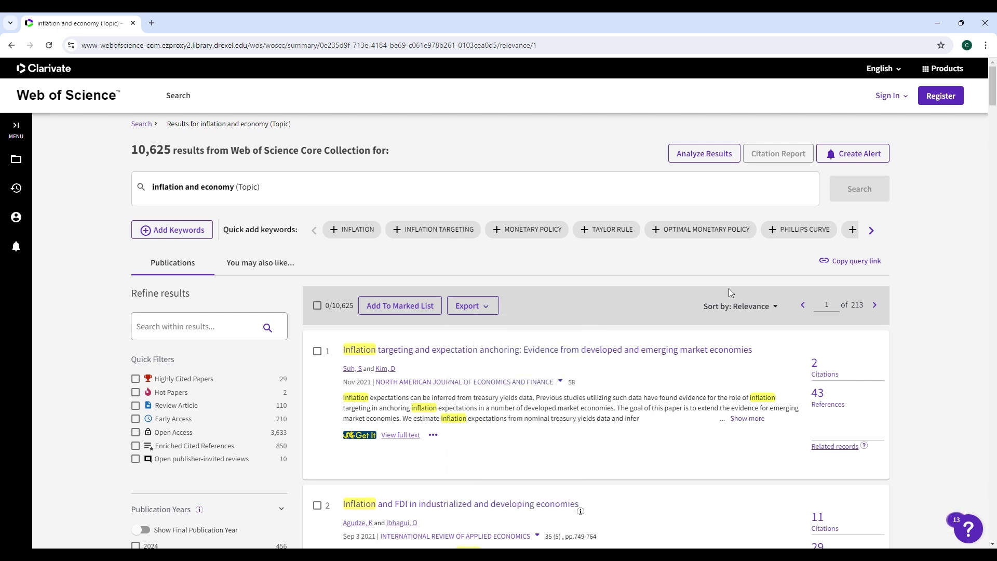
{"action": "left_click", "coordinate": [777, 307]}
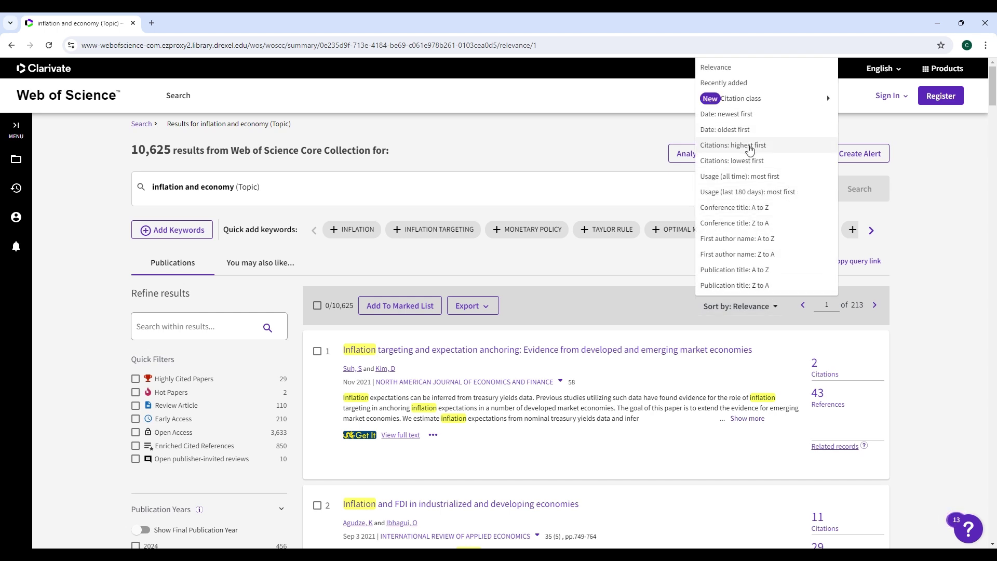
{"action": "left_click", "coordinate": [750, 150]}
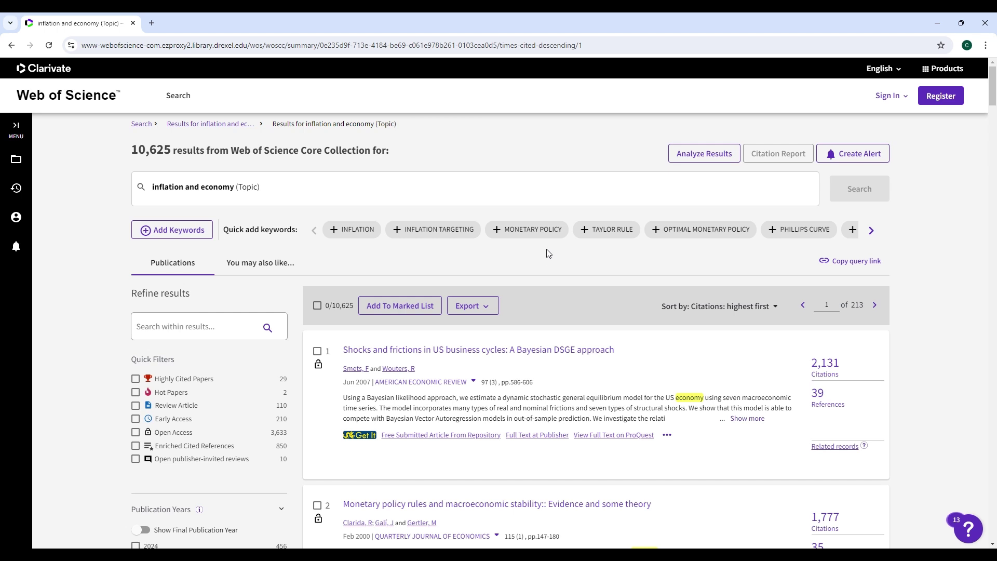
- Start a plain text file export and edit the custom record content selection
{"action": "left_click", "coordinate": [489, 304]}
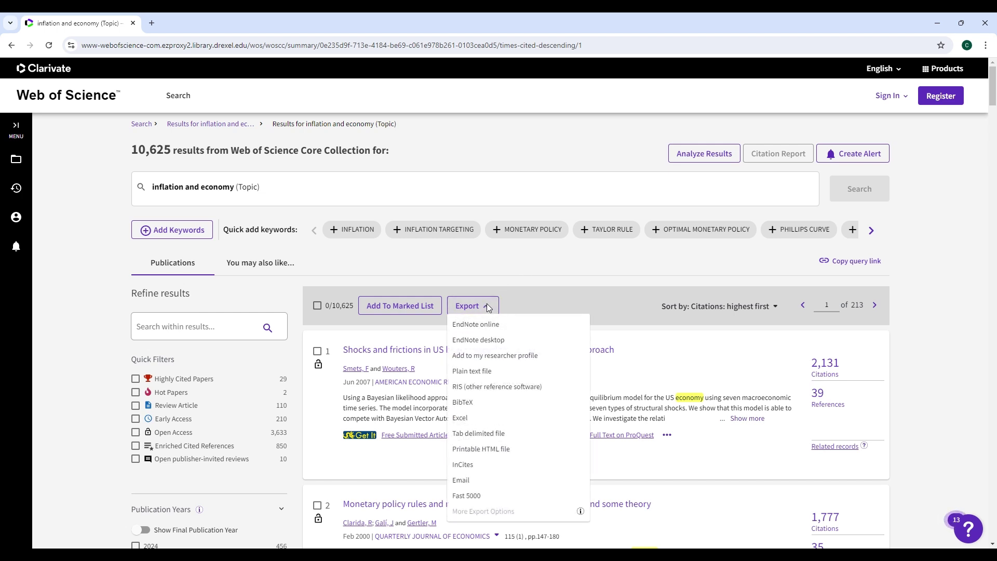
{"action": "left_click", "coordinate": [496, 372]}
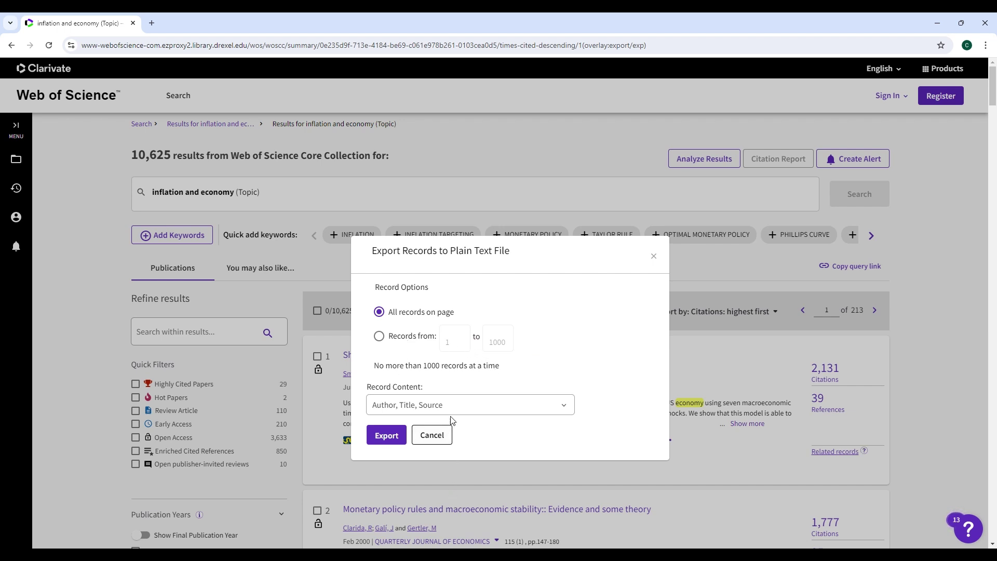
{"action": "left_click", "coordinate": [465, 410]}
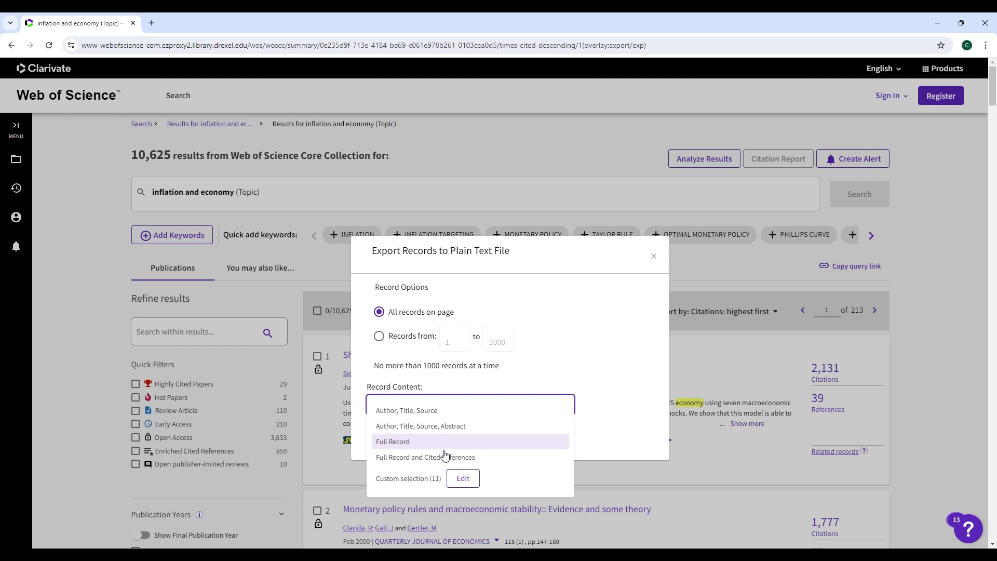
{"action": "left_click", "coordinate": [463, 479]}
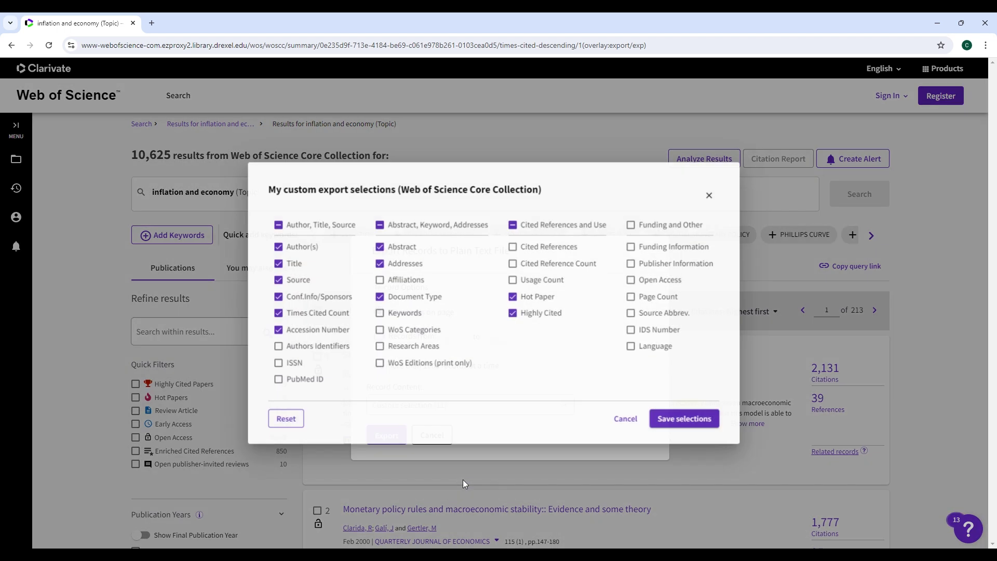
- Check all four field groups, save the 29-field selection, and choose a record range
{"action": "left_click", "coordinate": [274, 223]}
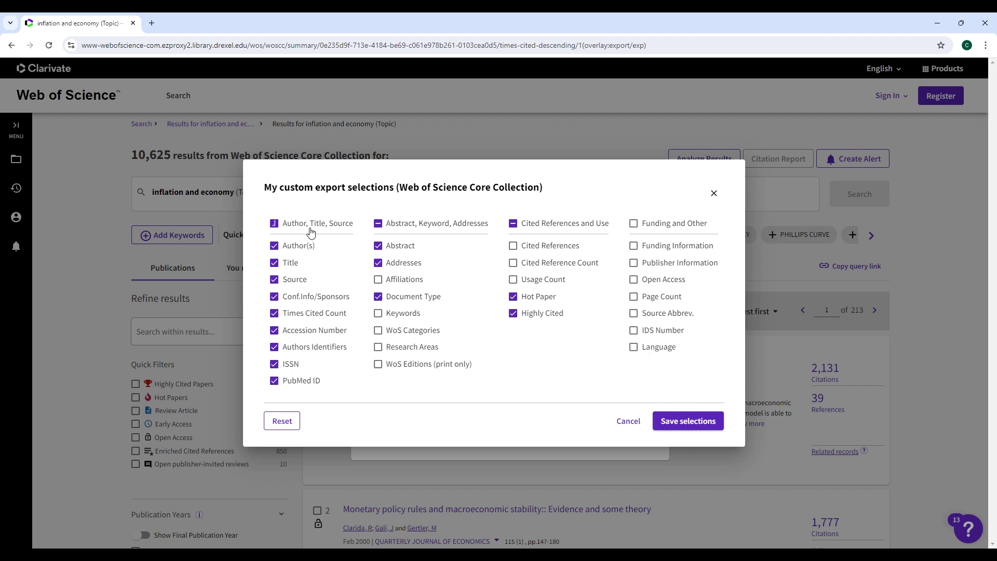
{"action": "left_click", "coordinate": [378, 224]}
{"action": "left_click", "coordinate": [513, 224]}
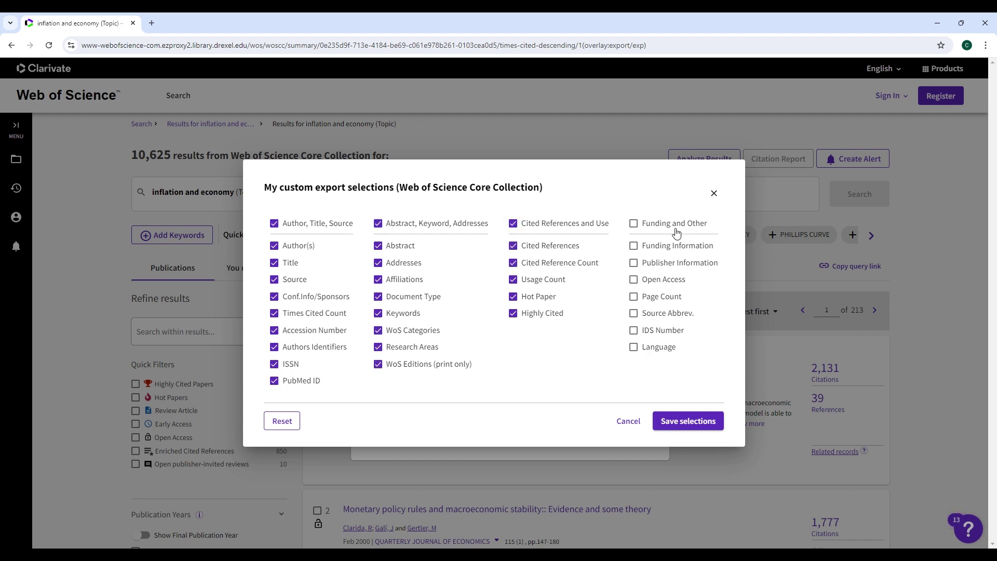
{"action": "left_click", "coordinate": [633, 223]}
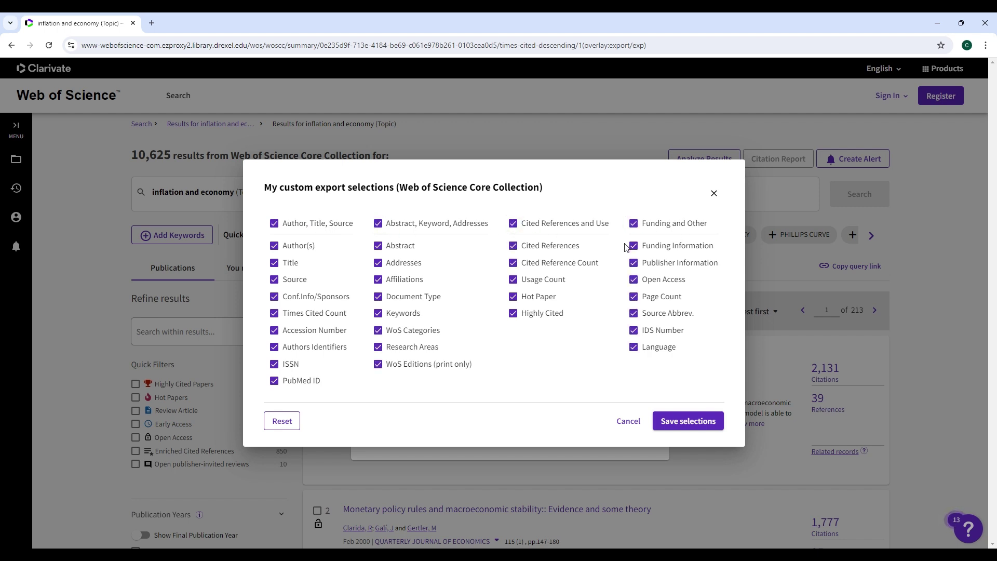
{"action": "left_click", "coordinate": [691, 421]}
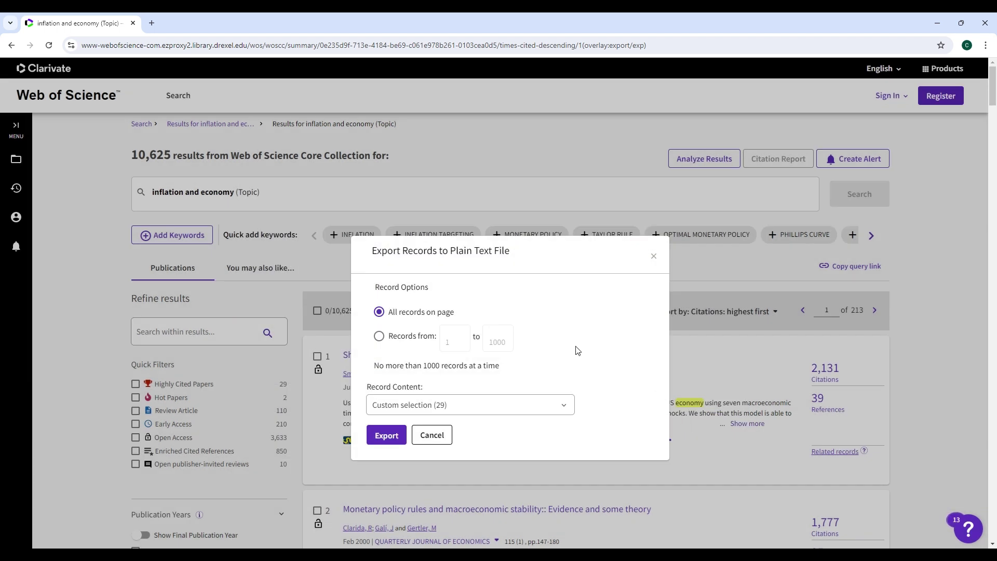
{"action": "left_click", "coordinate": [379, 337]}
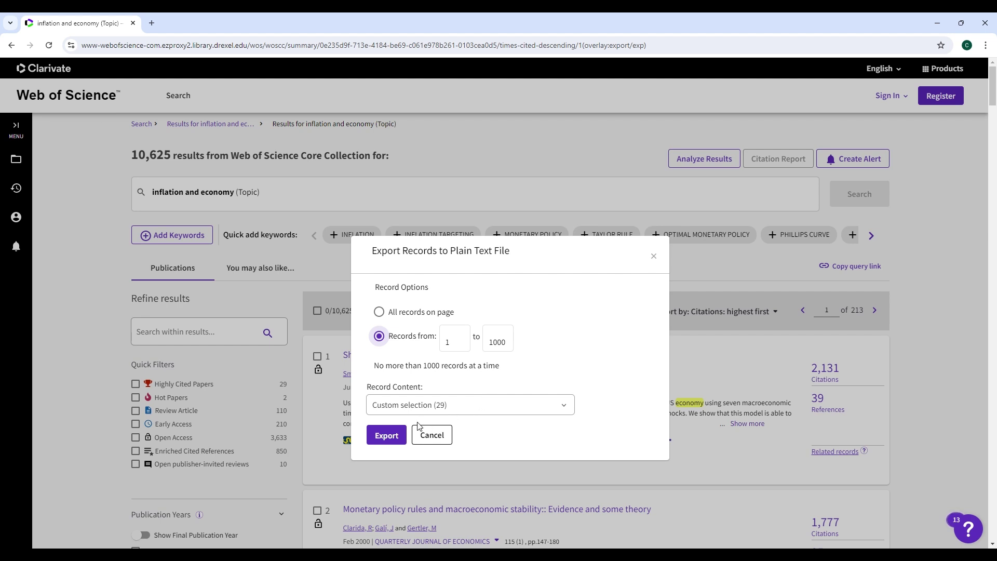
- Export records 1–1000 and check that savedrecs.txt finished downloading
{"action": "left_click", "coordinate": [386, 437]}
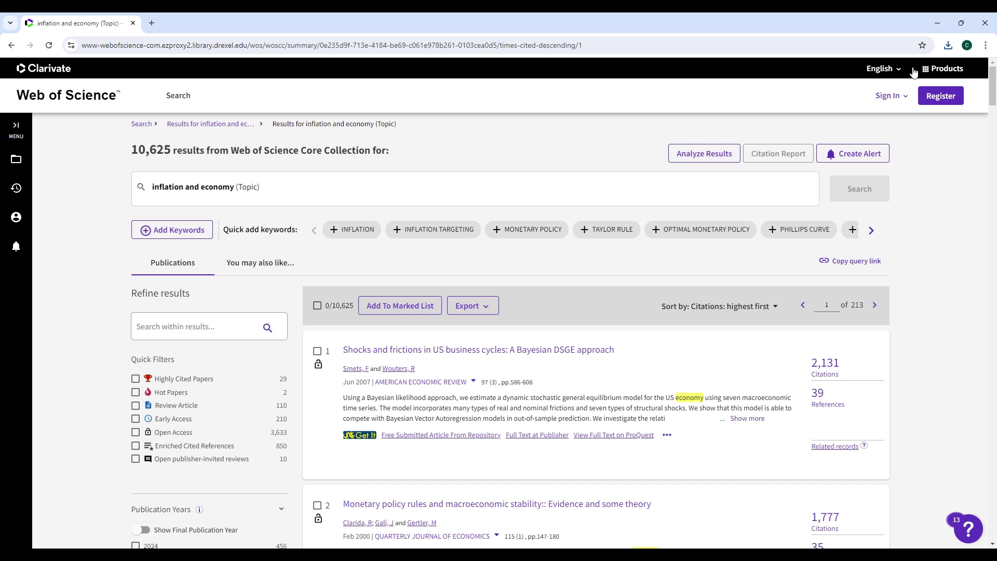
{"action": "left_click", "coordinate": [948, 47]}
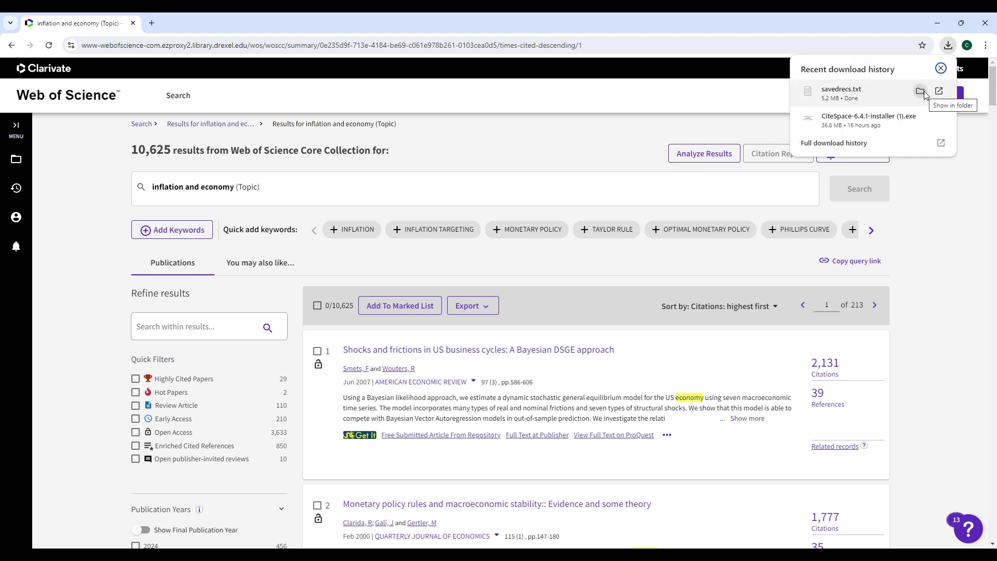
- Show savedrecs.txt in the Downloads folder and rename it to 'download 1'
{"action": "left_click", "coordinate": [922, 91]}
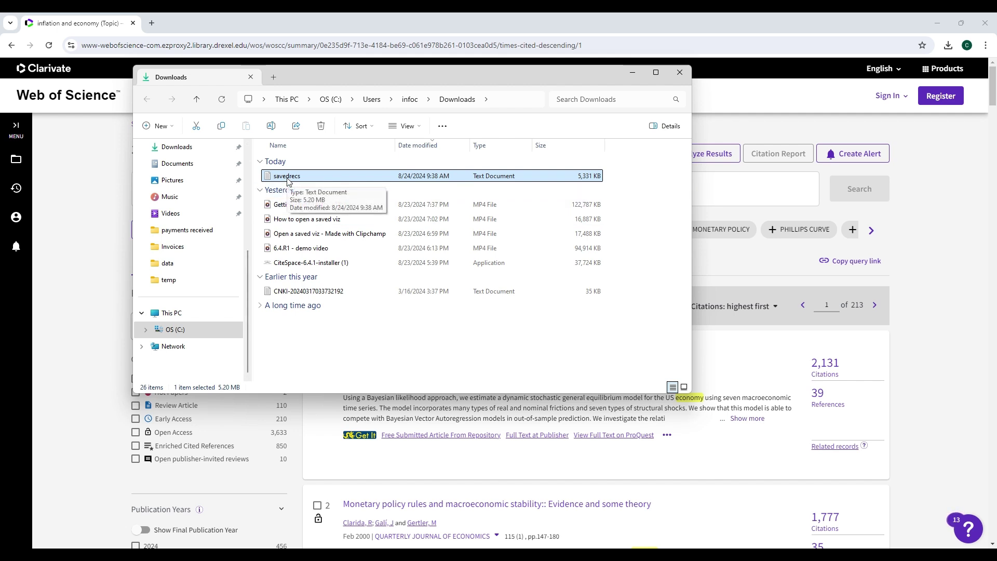
{"action": "left_click", "coordinate": [285, 178]}
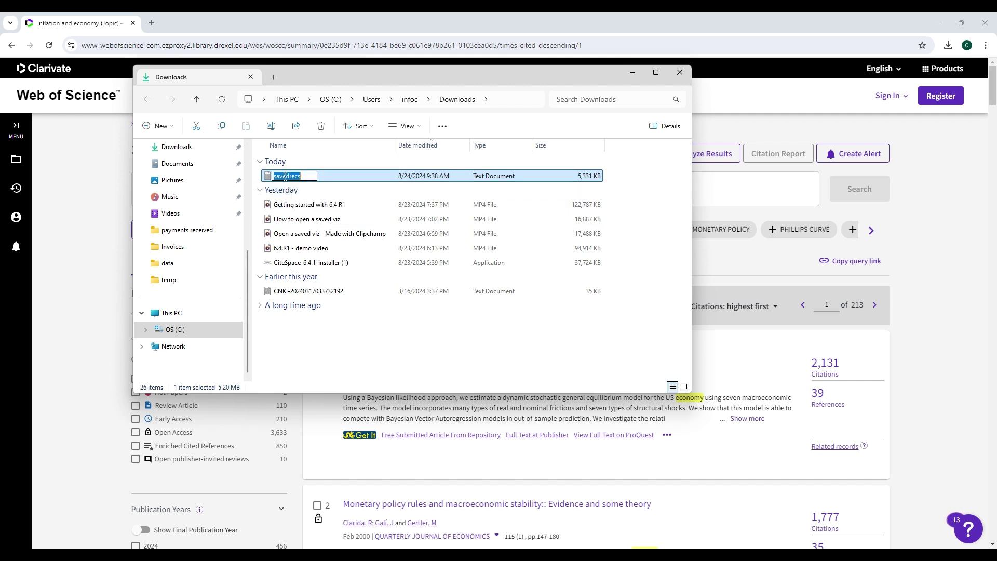
{"action": "type", "text": "download 1"}
{"action": "key", "text": "Return"}
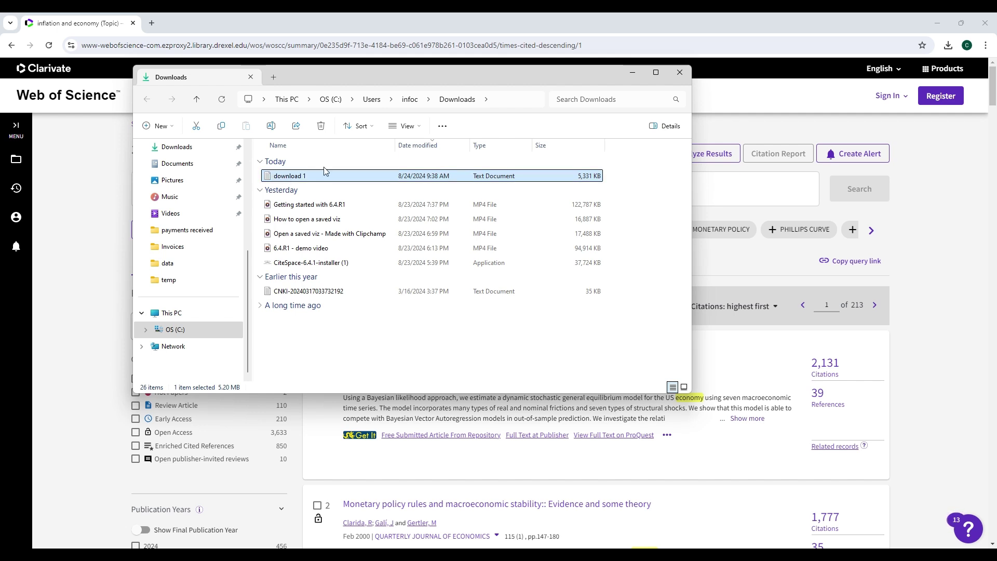
- Export records 1001 to 2000 as a plain text file with Custom selection (29) content
{"action": "left_click", "coordinate": [634, 76]}
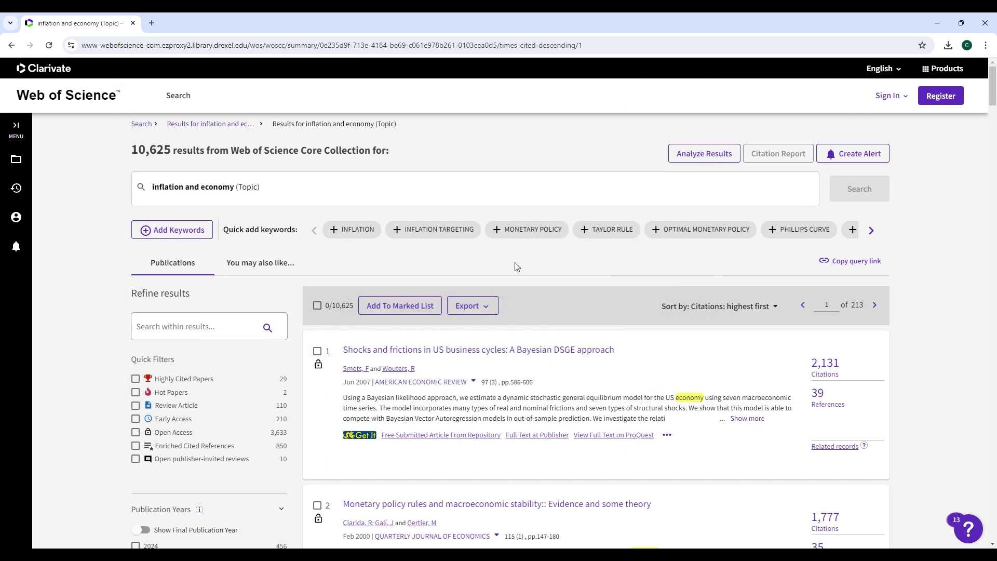
{"action": "left_click", "coordinate": [483, 306]}
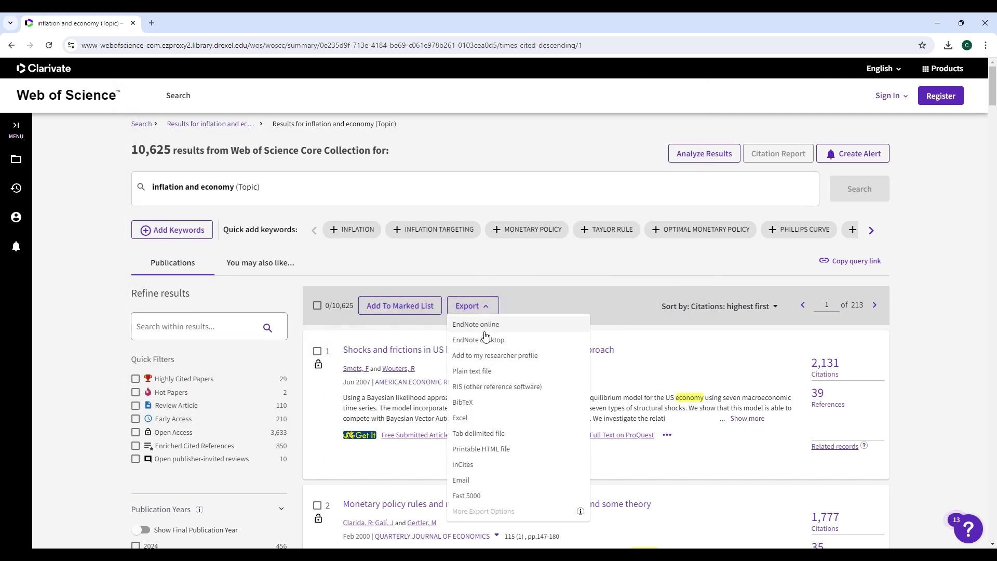
{"action": "left_click", "coordinate": [474, 371]}
{"action": "left_click", "coordinate": [400, 337]}
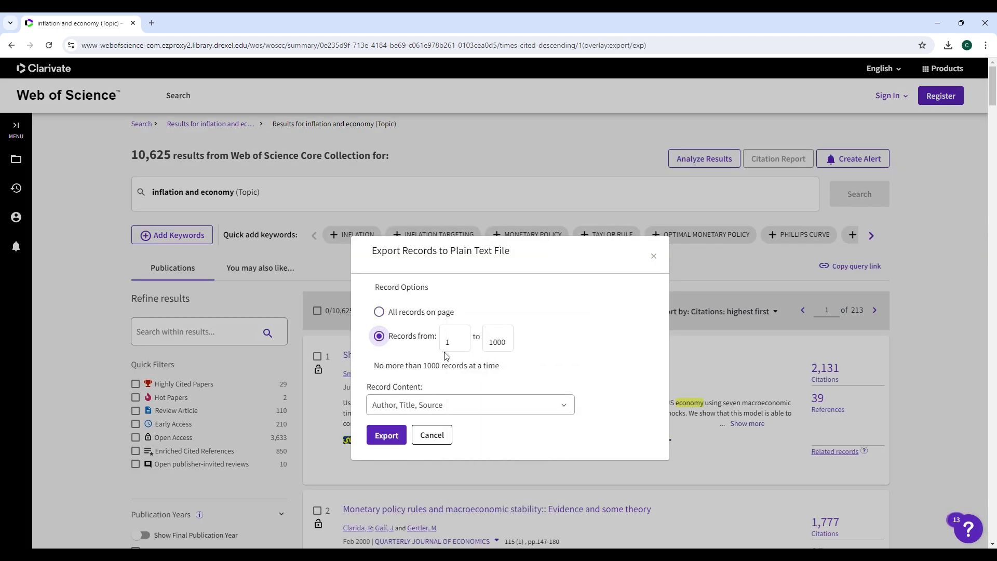
{"action": "left_click", "coordinate": [452, 346]}
{"action": "type", "text": "001"}
{"action": "key", "text": "Tab"}
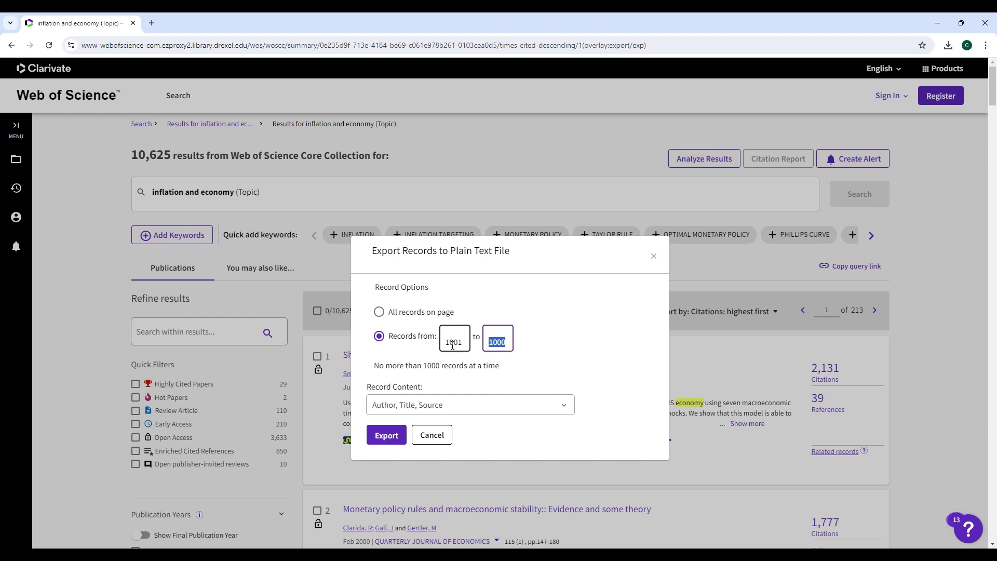
{"action": "type", "text": "2000"}
{"action": "left_click", "coordinate": [454, 408]}
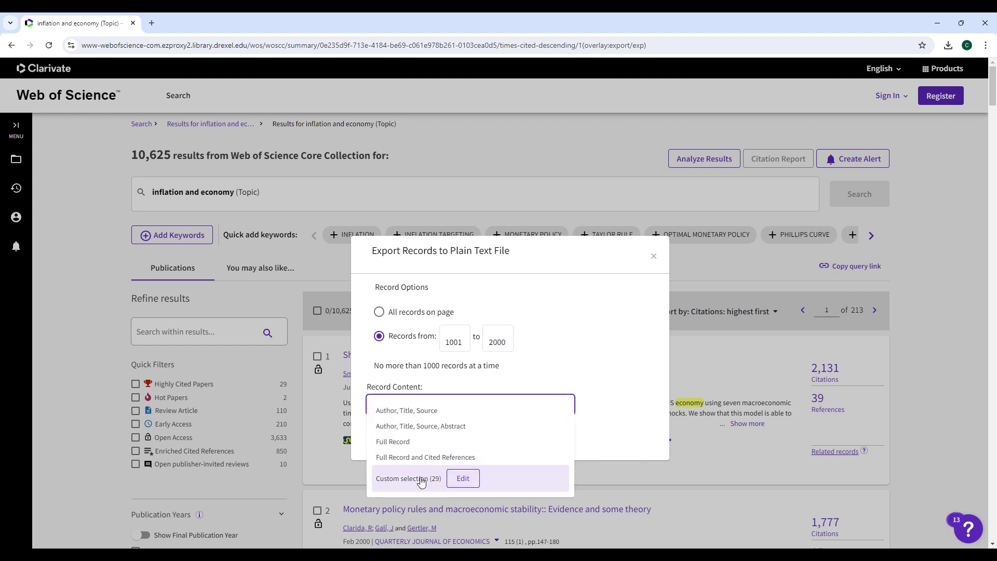
{"action": "left_click", "coordinate": [419, 478]}
{"action": "left_click", "coordinate": [392, 436]}
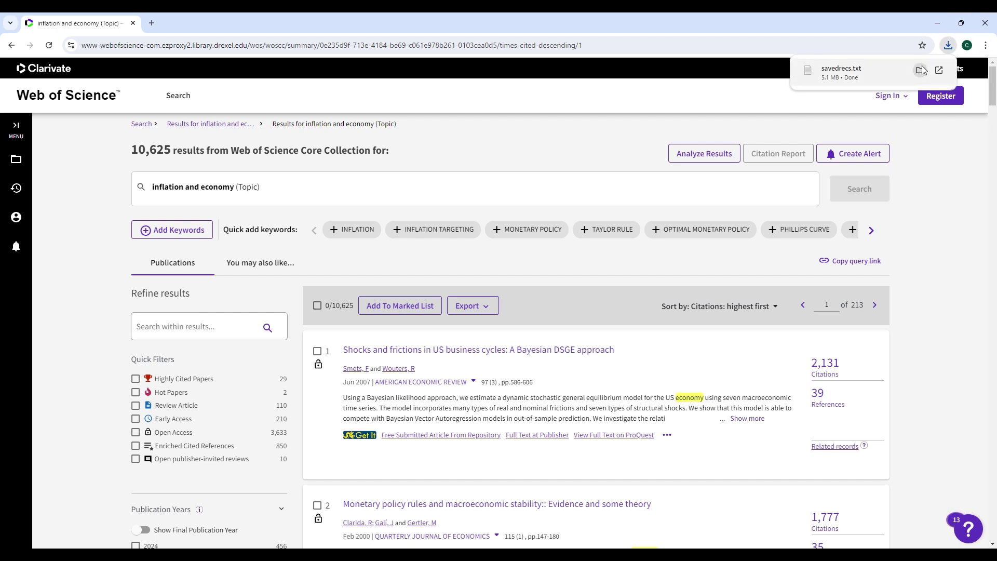
- Reveal the second savedrecs download in its folder and rename it 'download 2'
{"action": "left_click", "coordinate": [923, 71]}
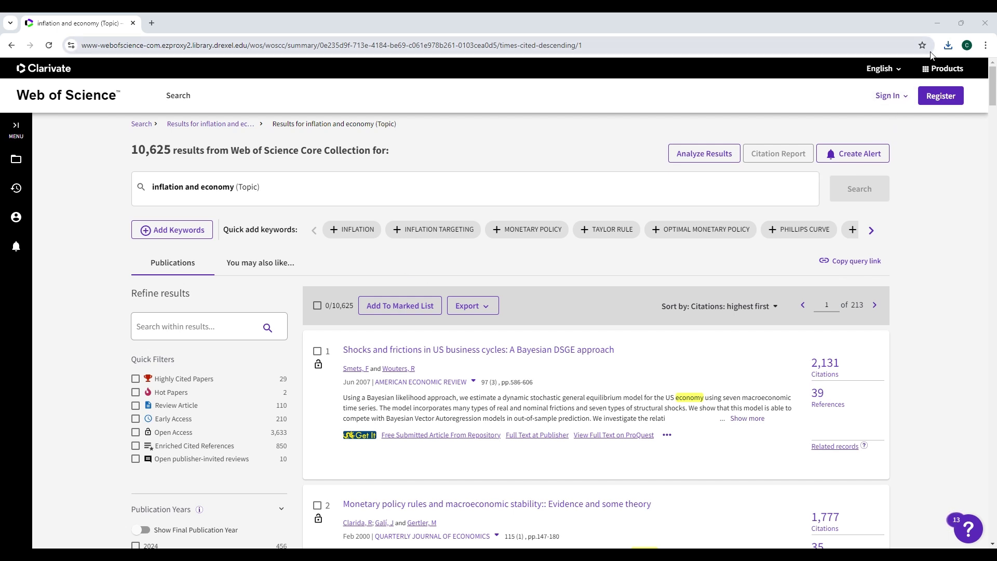
{"action": "left_click", "coordinate": [948, 46]}
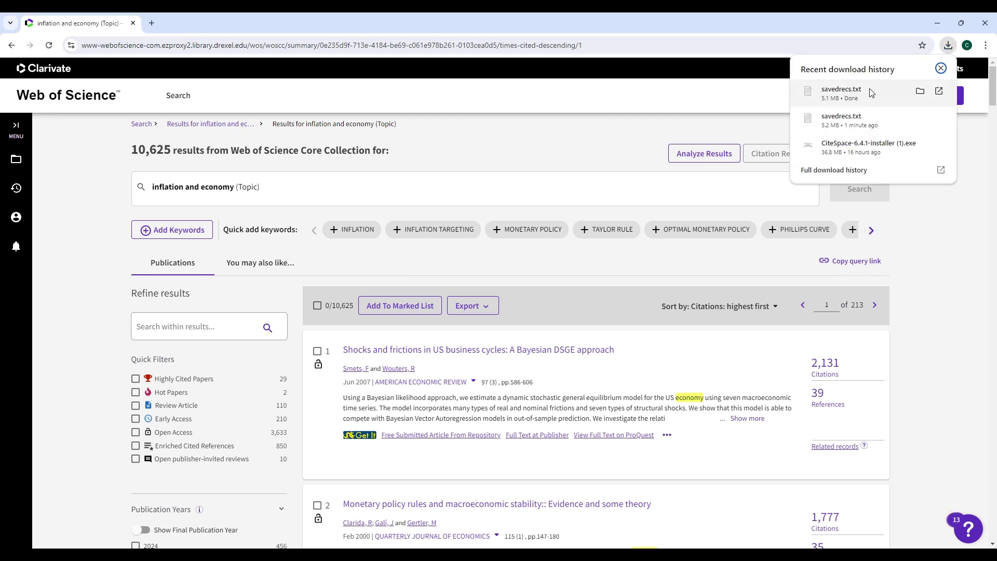
{"action": "left_click", "coordinate": [921, 91]}
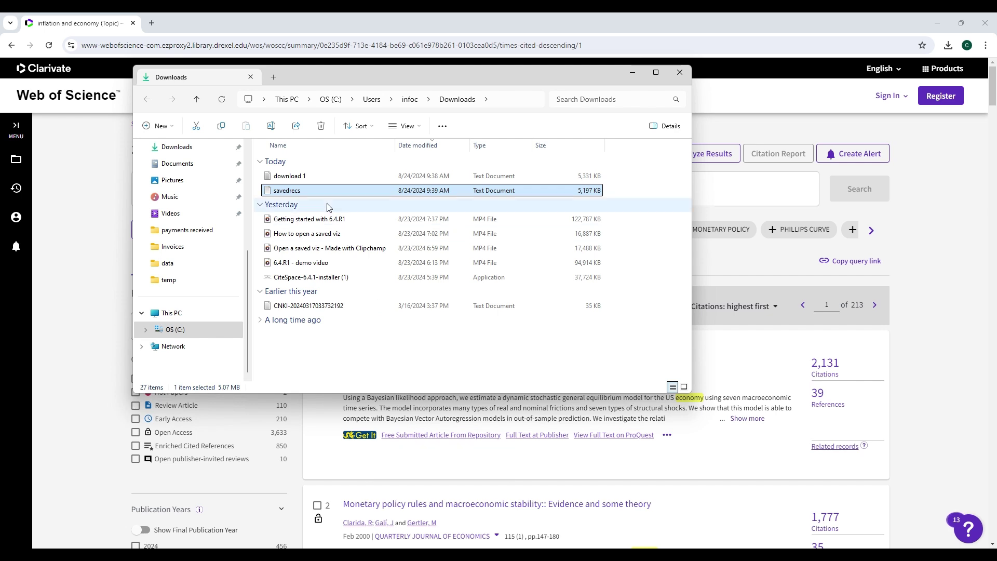
{"action": "left_click", "coordinate": [295, 191]}
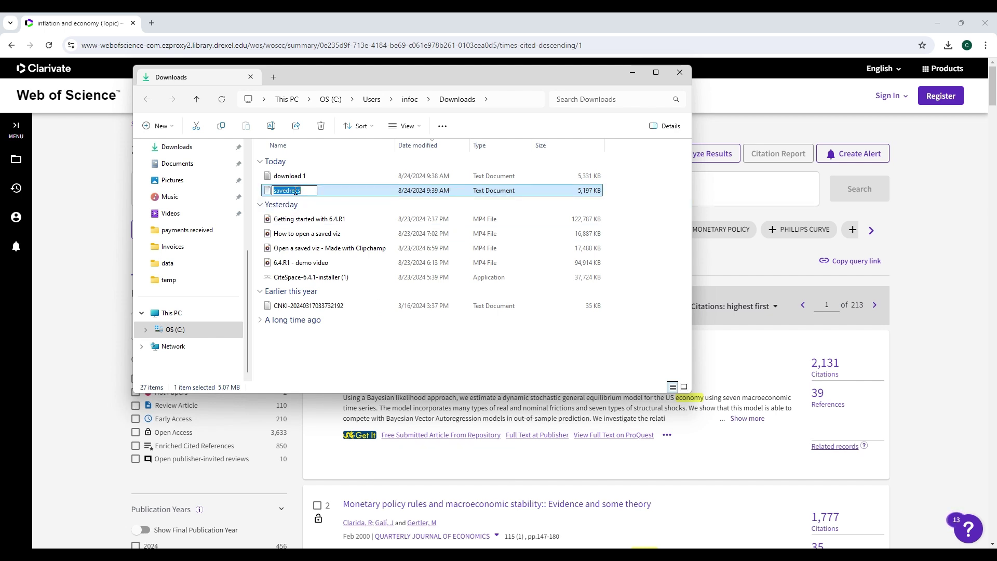
{"action": "type", "text": "ddownload 2"}
{"action": "key", "text": "Return"}
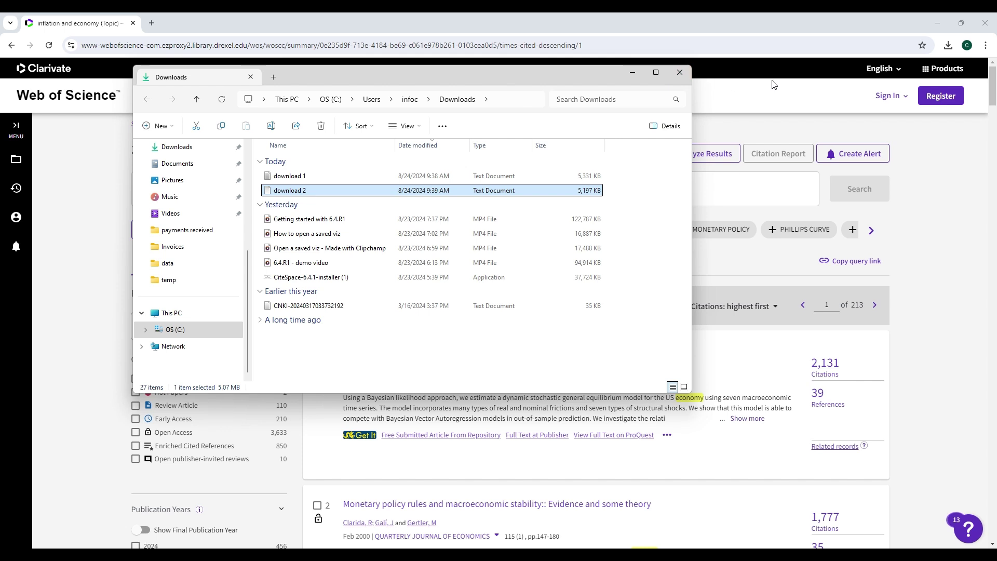
- Return to the results and start a plain text export of a record range
{"action": "left_click", "coordinate": [630, 73]}
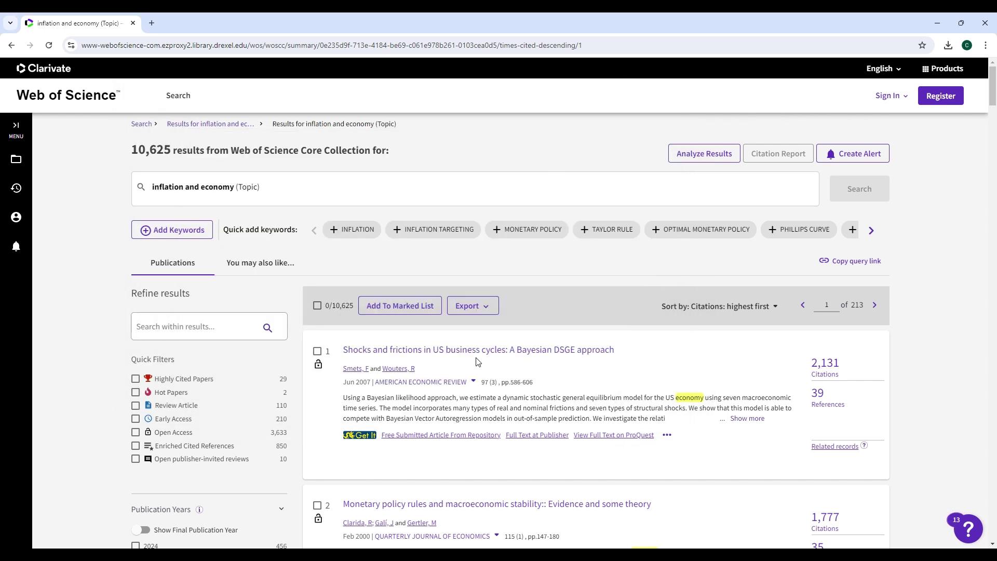
{"action": "left_click", "coordinate": [478, 310]}
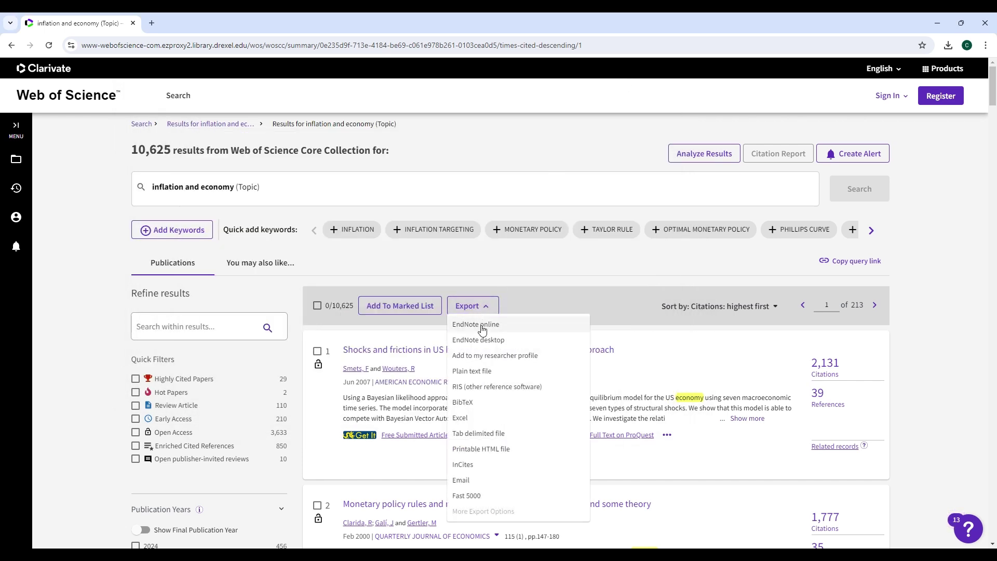
{"action": "left_click", "coordinate": [482, 370]}
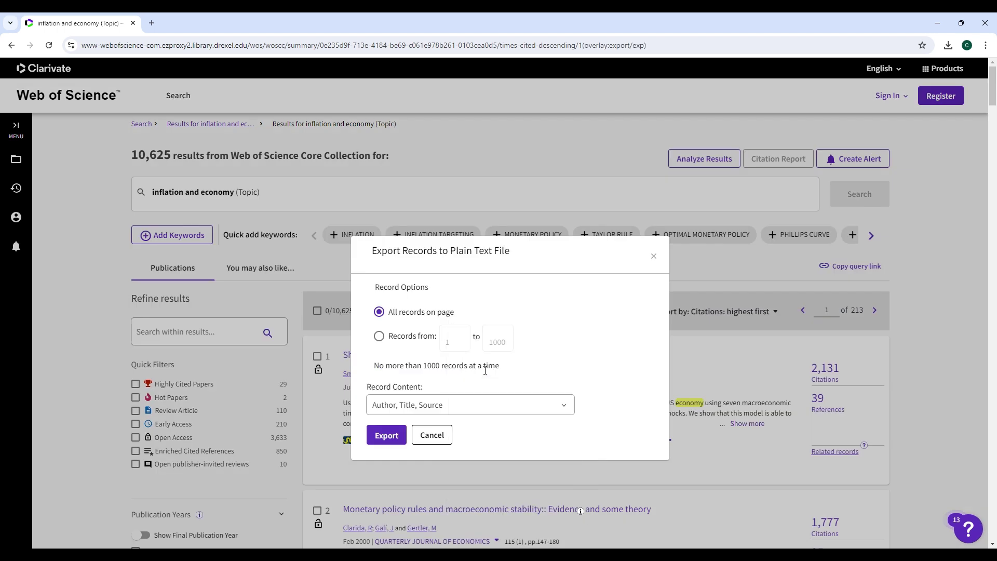
{"action": "left_click", "coordinate": [379, 336]}
- Set the record range to 2001 through 3000, correcting a mistyped start value
{"action": "left_click", "coordinate": [450, 343]}
{"action": "left_click_drag", "start_coordinate": [450, 344], "coordinate": [442, 346]}
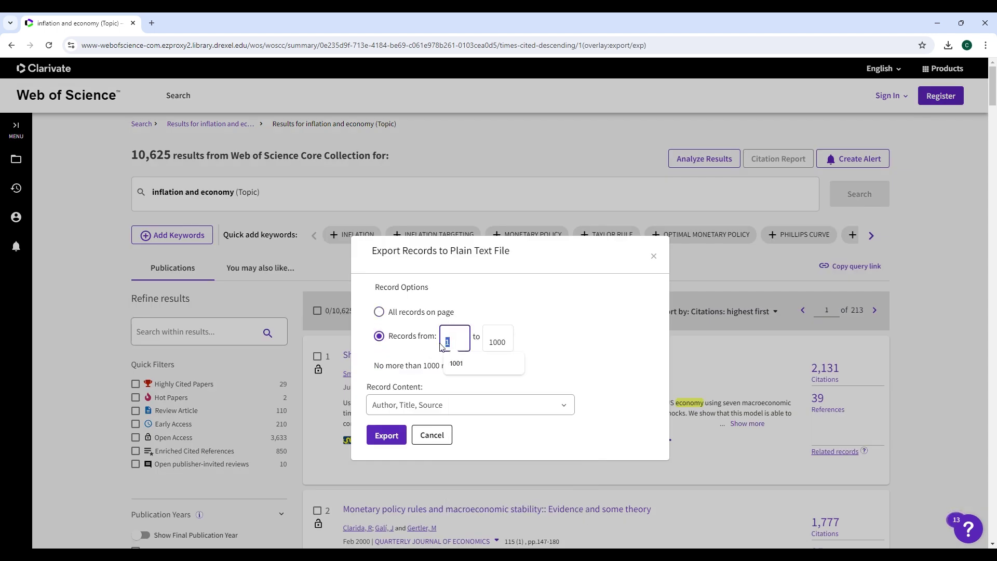
{"action": "type", "text": "22220"}
{"action": "key", "text": "Tab"}
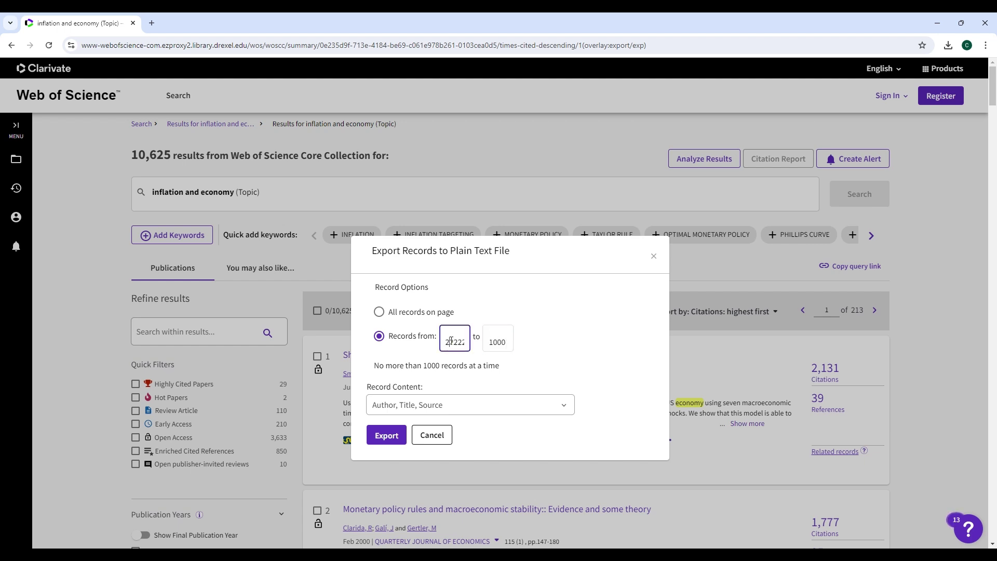
{"action": "double_click", "coordinate": [451, 341]}
{"action": "type", "text": "2001"}
{"action": "key", "text": "Tab"}
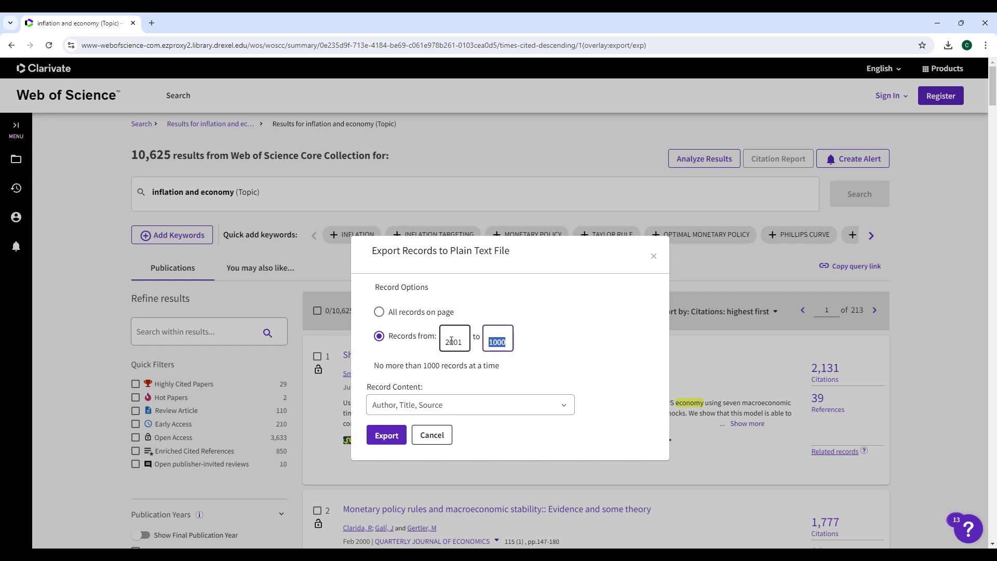
{"action": "type", "text": "3000"}
- Use Custom selection (29) content, export, and check the finished download
{"action": "left_click", "coordinate": [456, 405]}
{"action": "left_click", "coordinate": [429, 485]}
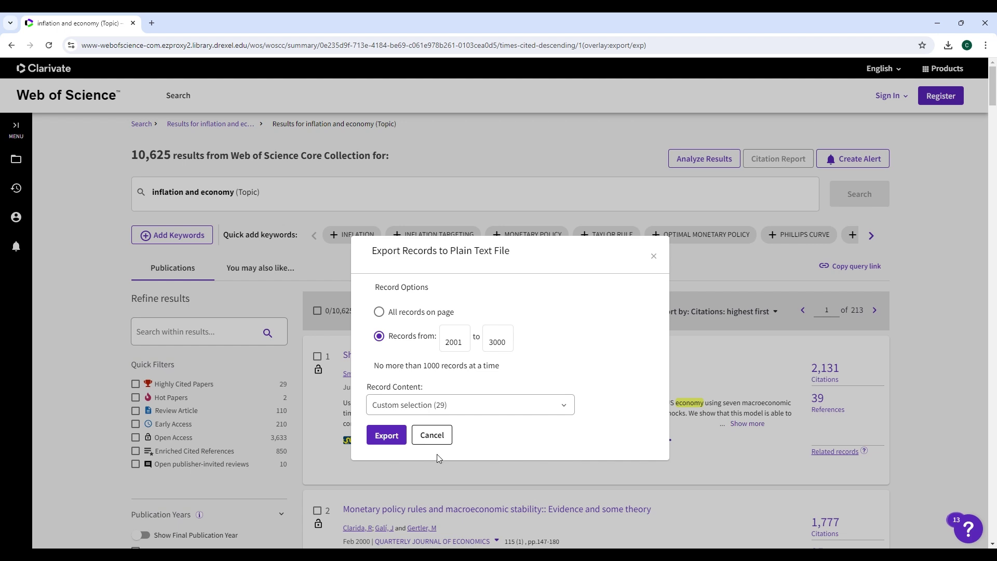
{"action": "left_click", "coordinate": [383, 434]}
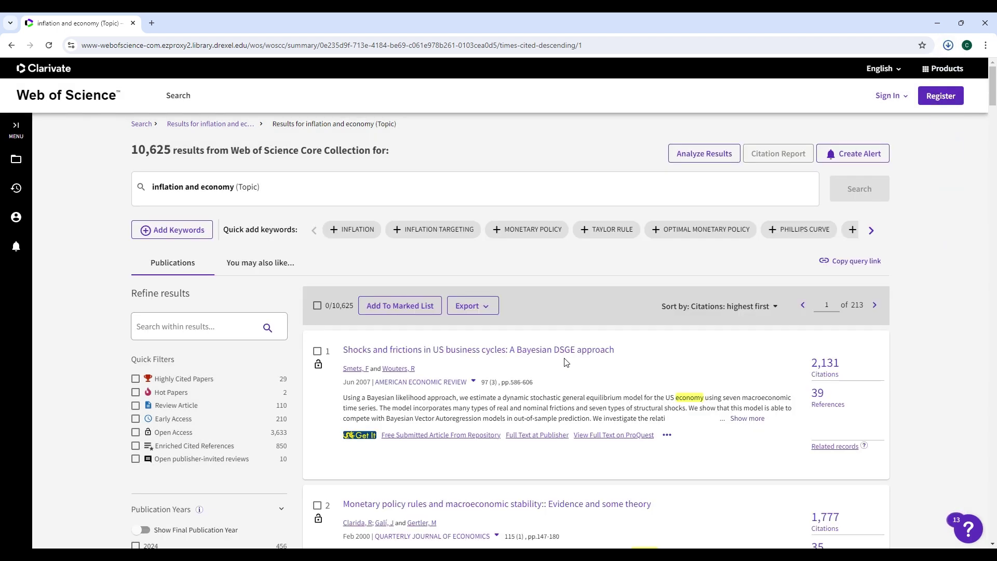
{"action": "left_click", "coordinate": [949, 45]}
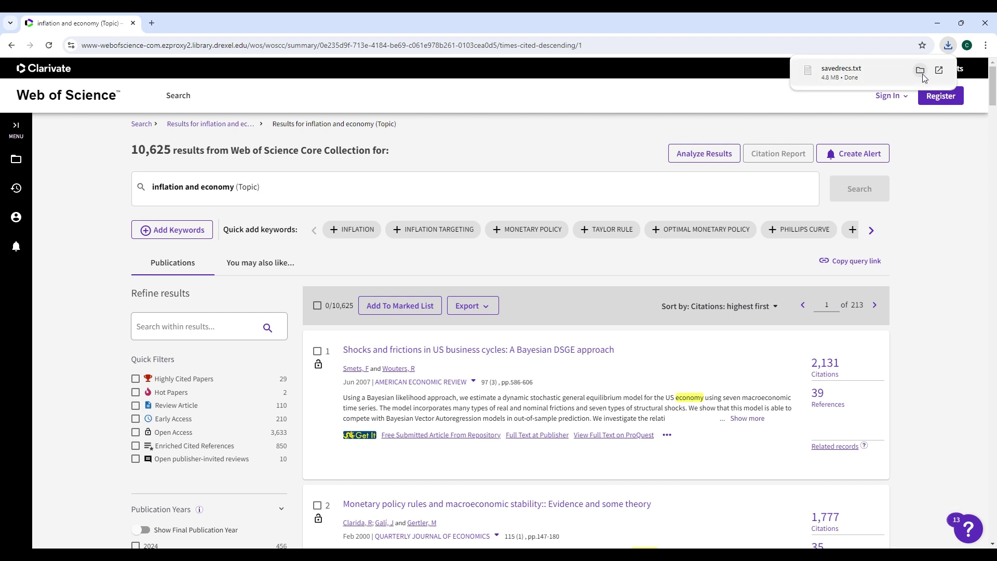
- Show the new savedrecs file in its folder and rename it 'download 3'
{"action": "left_click", "coordinate": [923, 73]}
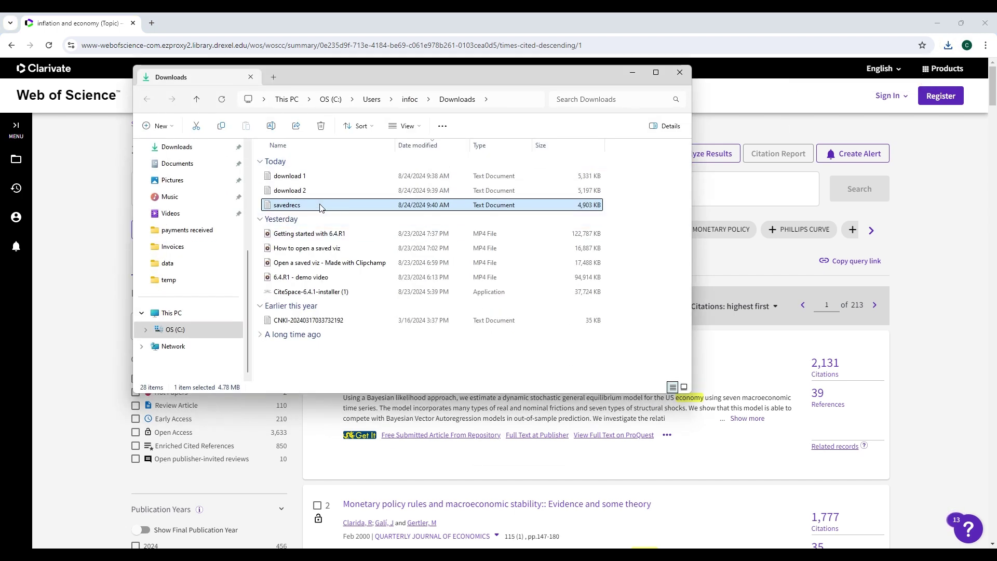
{"action": "left_click", "coordinate": [291, 205]}
{"action": "type", "text": "download3"}
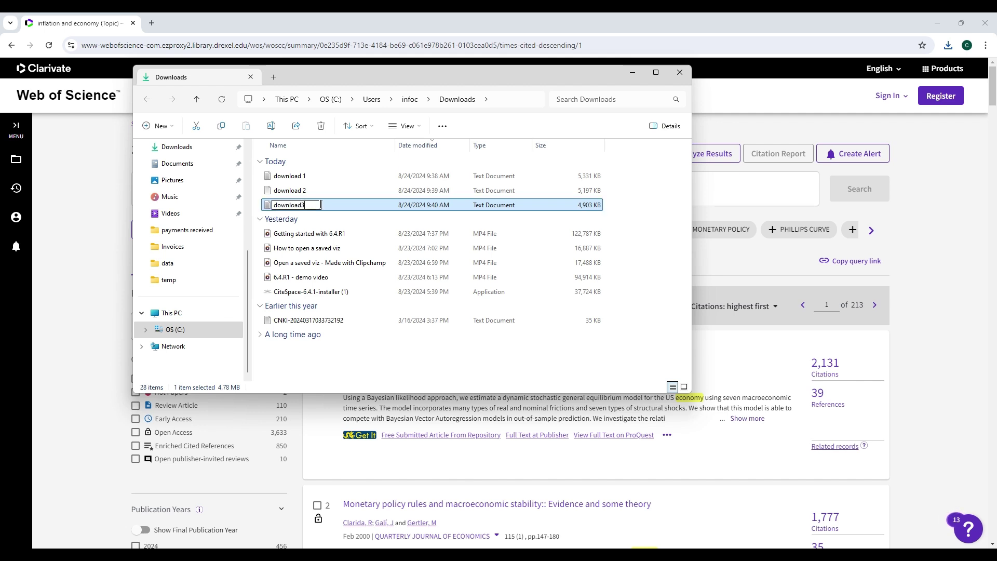
{"action": "key", "text": "Left"}
{"action": "key", "text": "Return"}
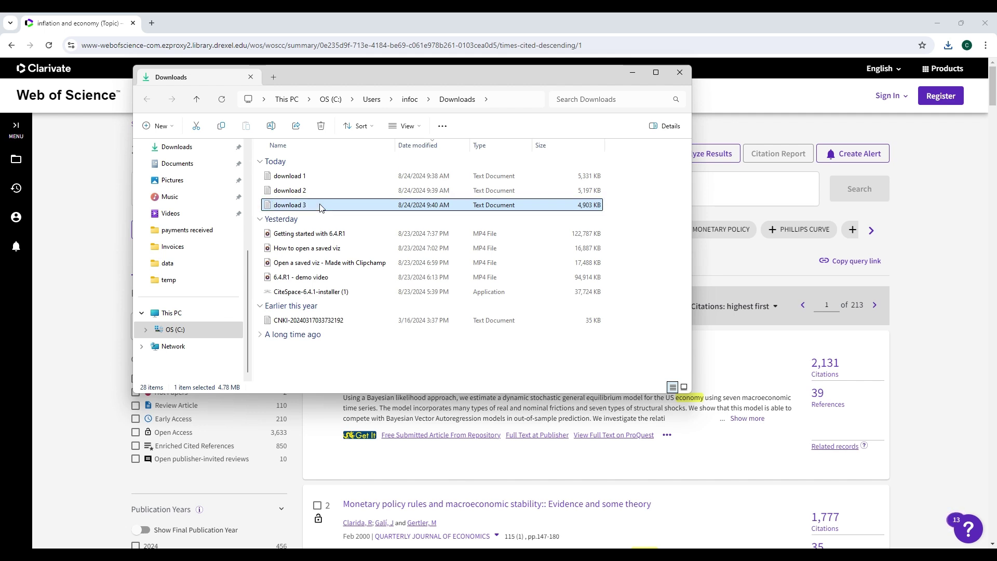
- Create a new folder named 'inflation' in Downloads
{"action": "right_click", "coordinate": [306, 362]}
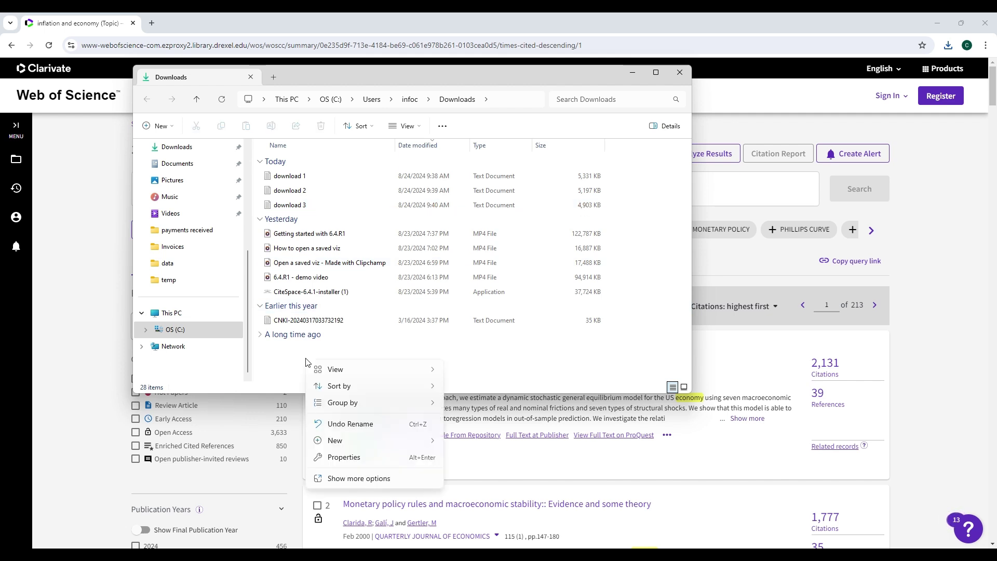
{"action": "mouse_move", "coordinate": [397, 441]}
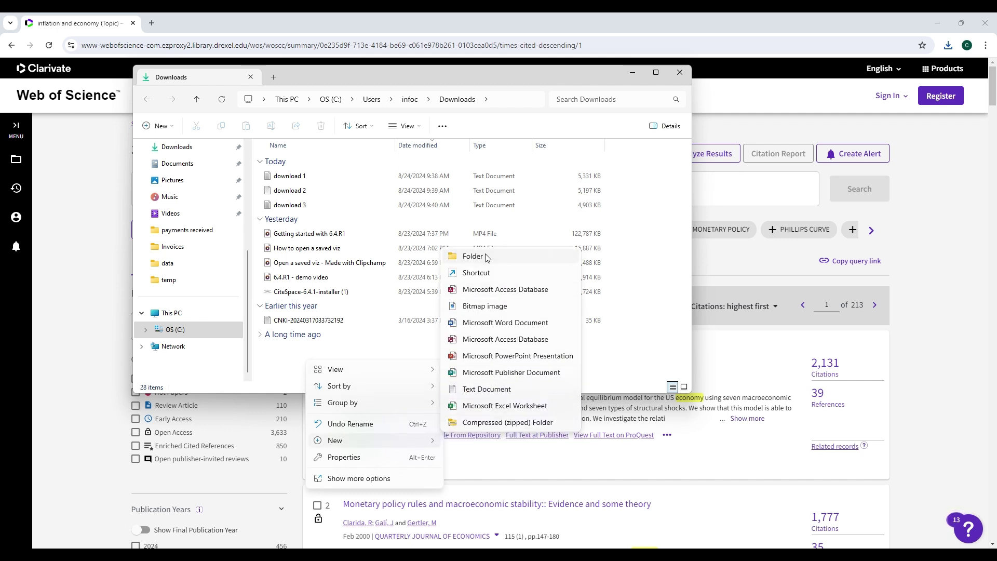
{"action": "left_click", "coordinate": [487, 257]}
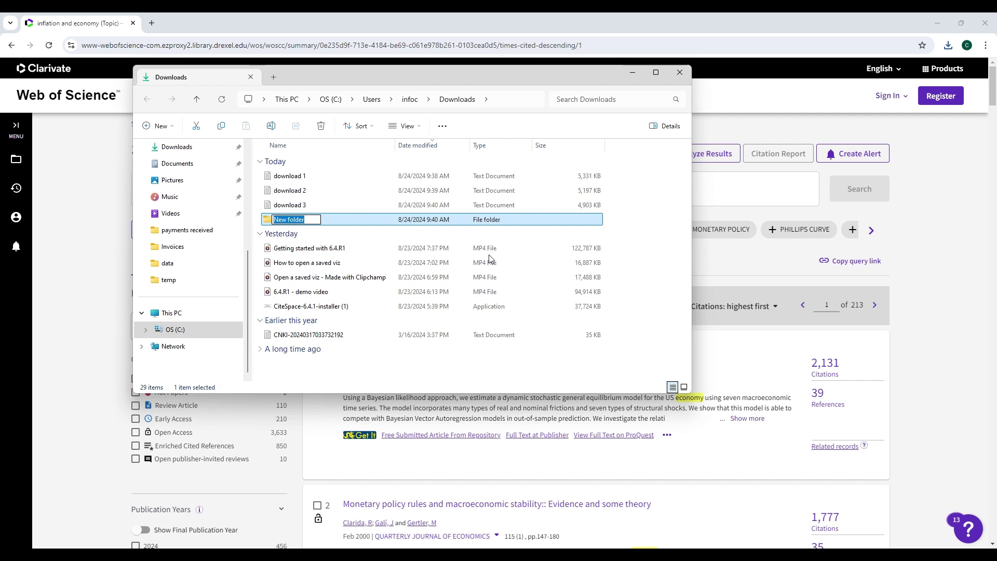
{"action": "type", "text": "infloat"}
{"action": "key", "text": "BackSpace"}
{"action": "key", "text": "BackSpace"}
{"action": "key", "text": "BackSpace"}
{"action": "type", "text": "ation"}
{"action": "key", "text": "Return"}
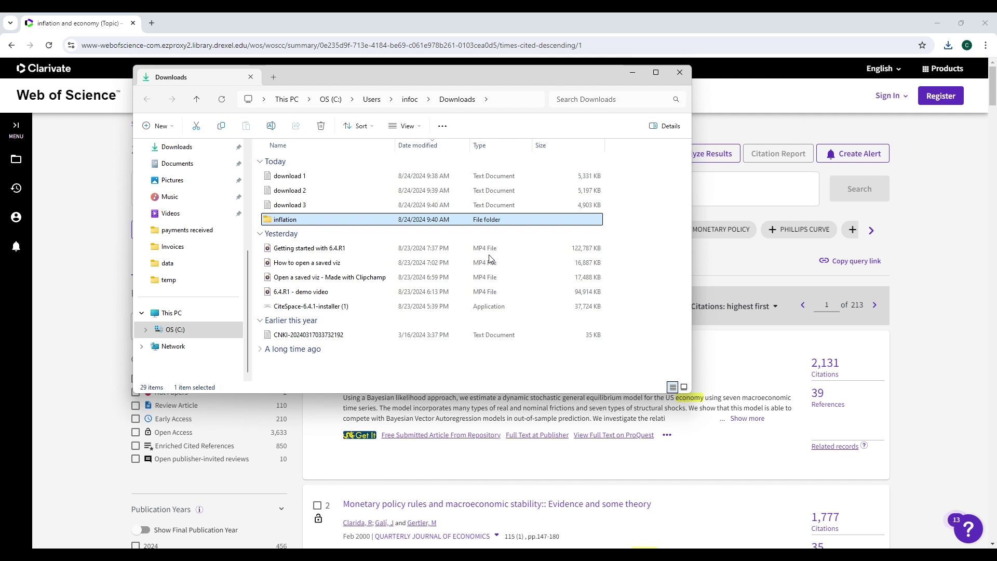
- Move download 1, download 2 and download 3 into the inflation folder
{"action": "left_click", "coordinate": [310, 177]}
{"action": "left_click", "coordinate": [308, 204], "text": "shift"}
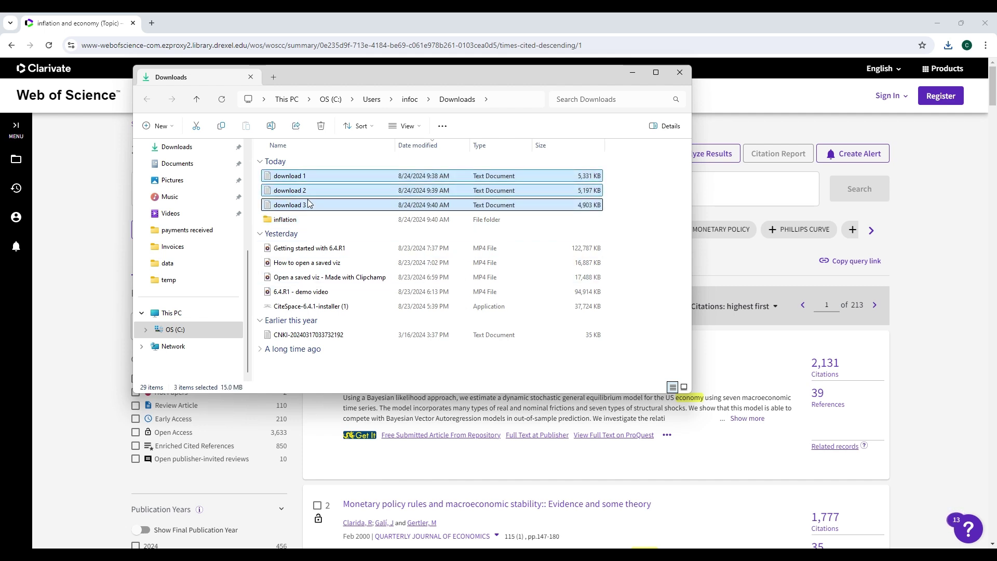
{"action": "left_click_drag", "start_coordinate": [308, 205], "coordinate": [306, 219]}
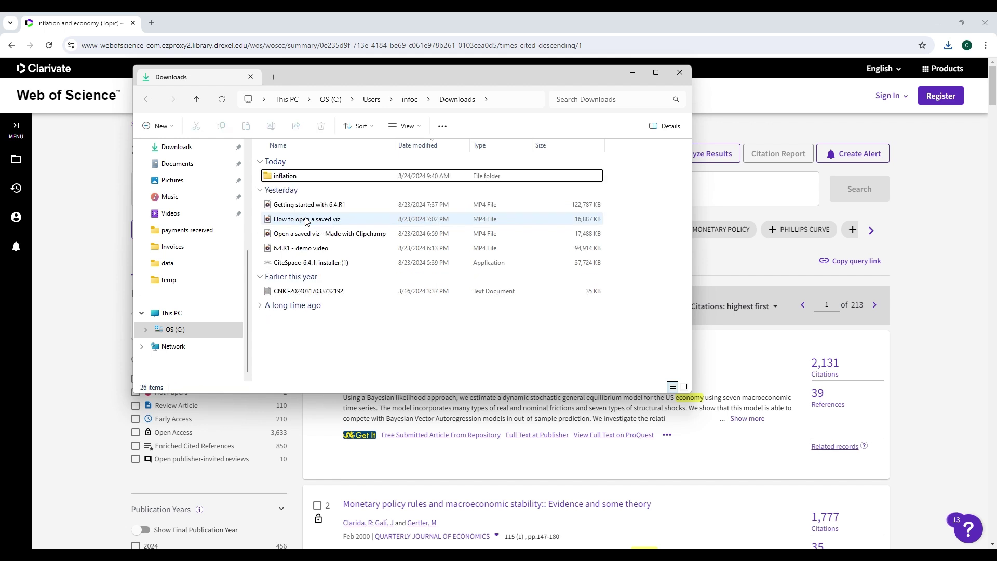
- Open the inflation folder and create a subfolder named 'project'
{"action": "double_click", "coordinate": [289, 176]}
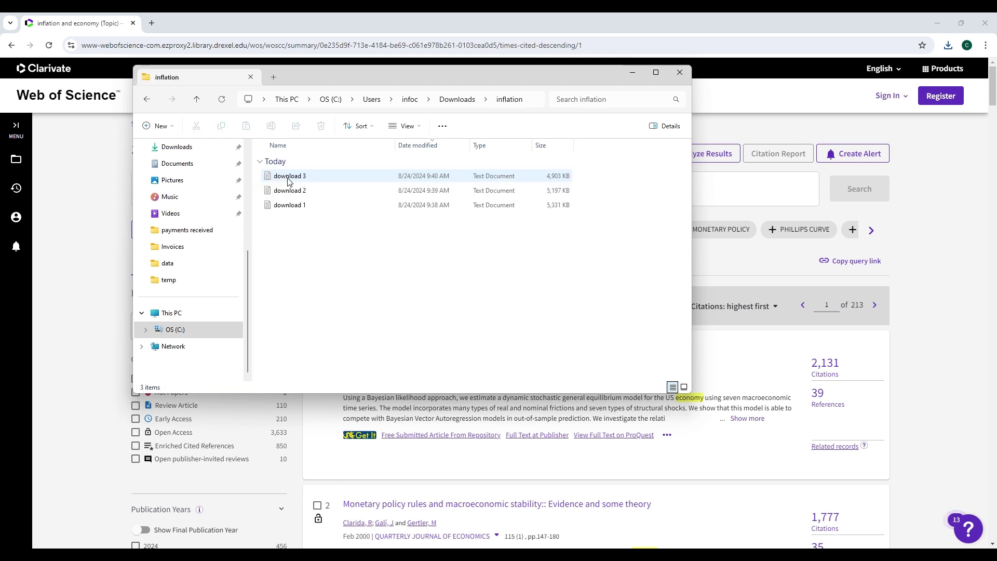
{"action": "right_click", "coordinate": [307, 258]}
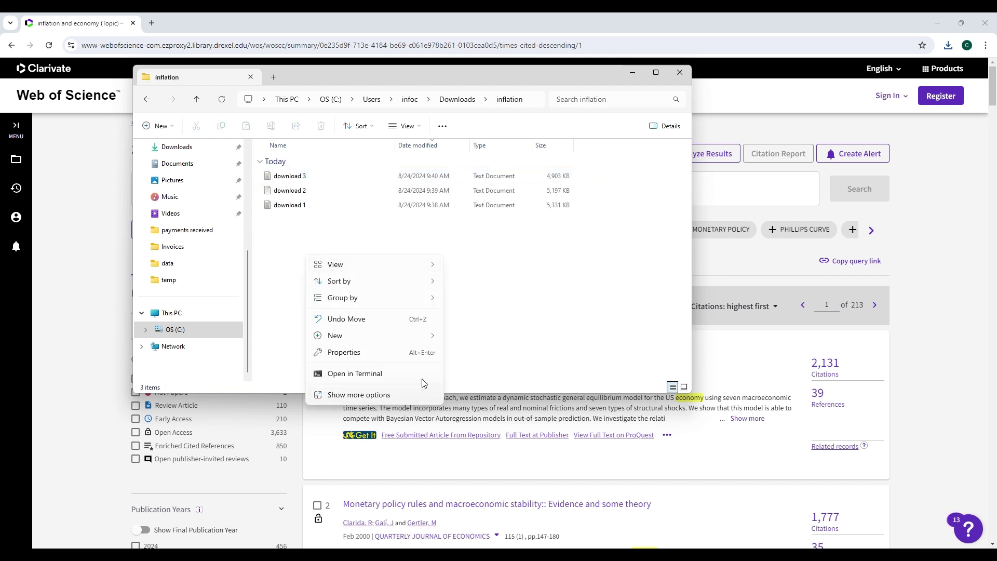
{"action": "right_click", "coordinate": [285, 231]}
{"action": "right_click", "coordinate": [285, 232]}
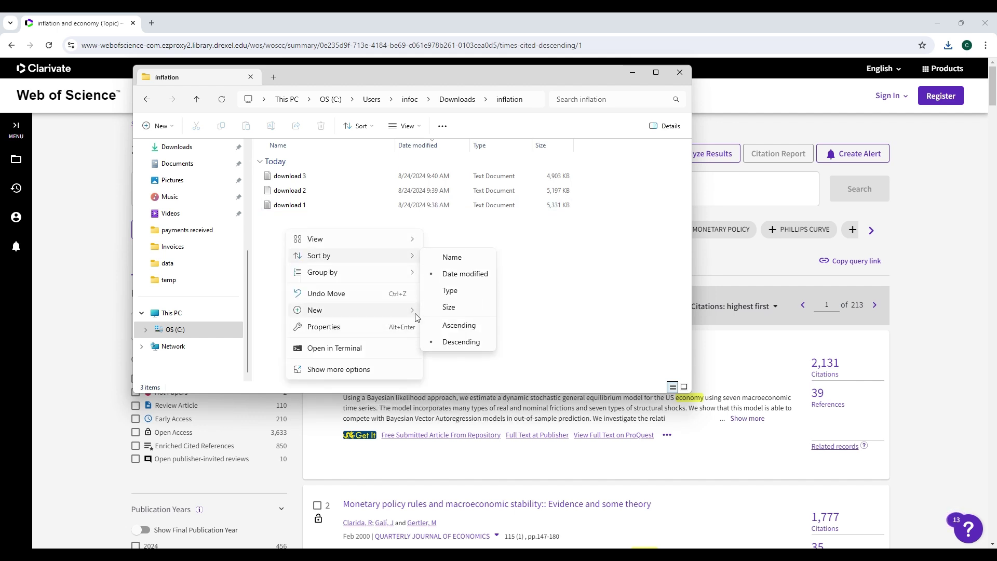
{"action": "mouse_move", "coordinate": [415, 318]}
{"action": "left_click", "coordinate": [445, 310]}
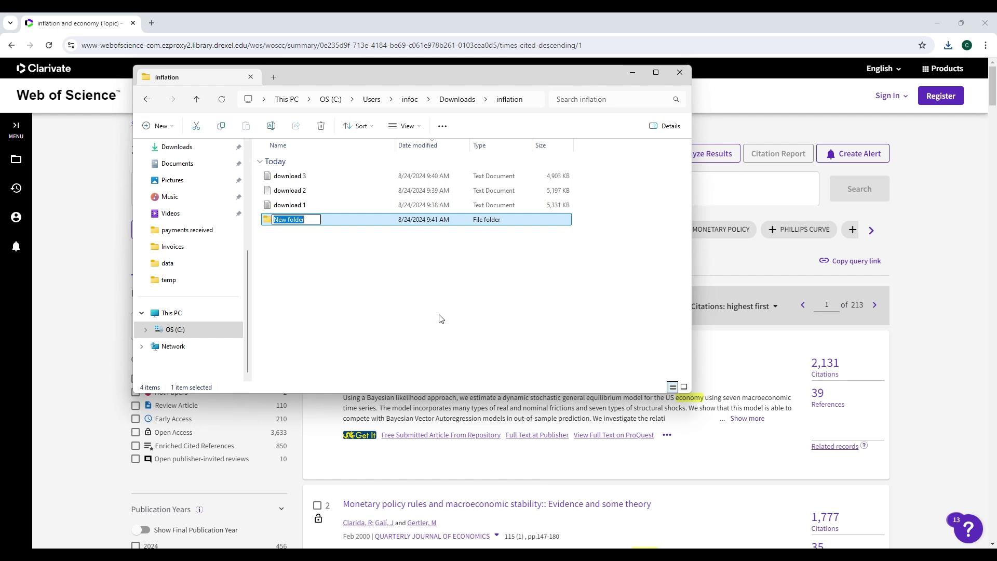
{"action": "type", "text": "project"}
{"action": "key", "text": "Return"}
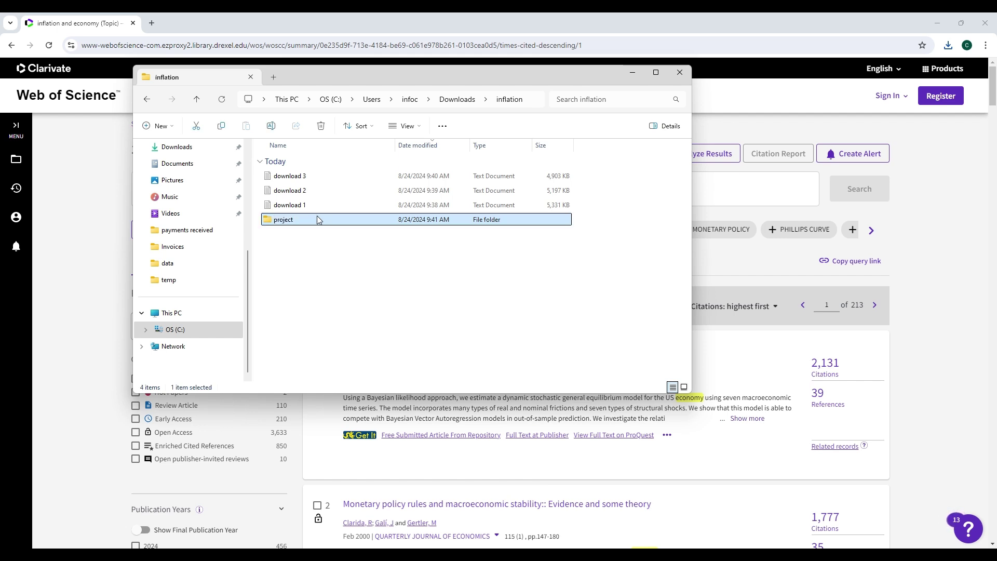
- Create two more subfolders named 'data' and 'unique'
{"action": "right_click", "coordinate": [309, 246]}
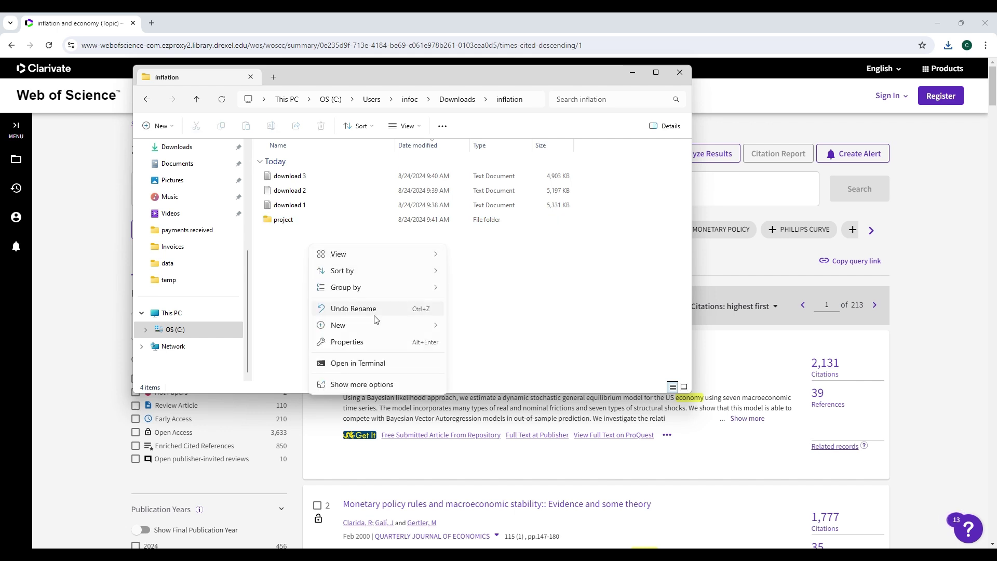
{"action": "mouse_move", "coordinate": [416, 331]}
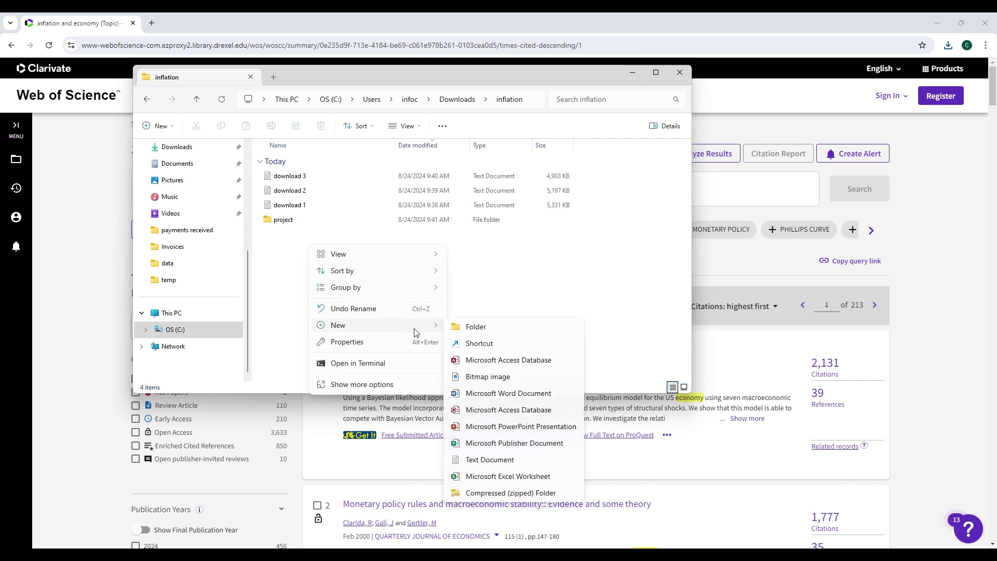
{"action": "left_click", "coordinate": [488, 333]}
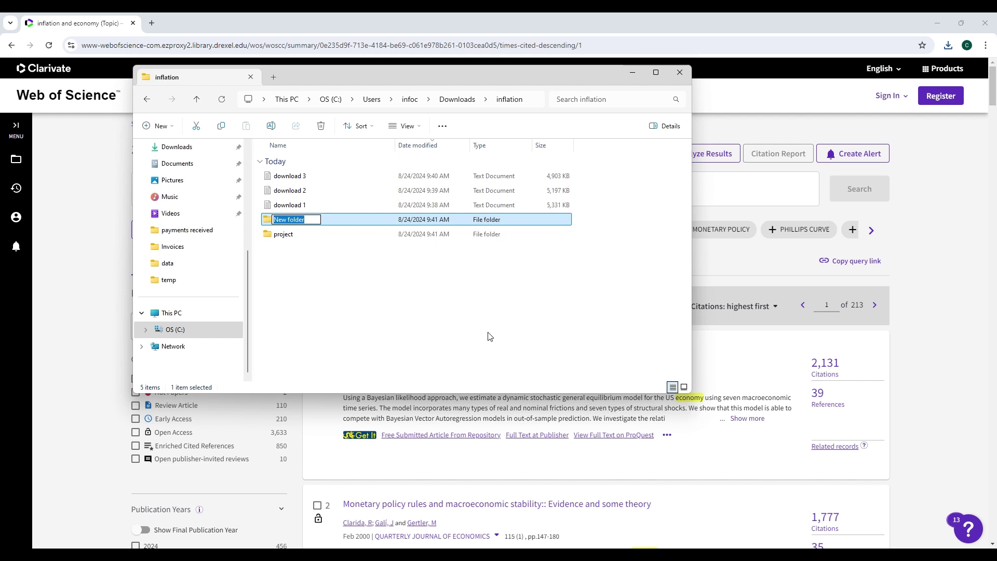
{"action": "type", "text": "data"}
{"action": "key", "text": "Return"}
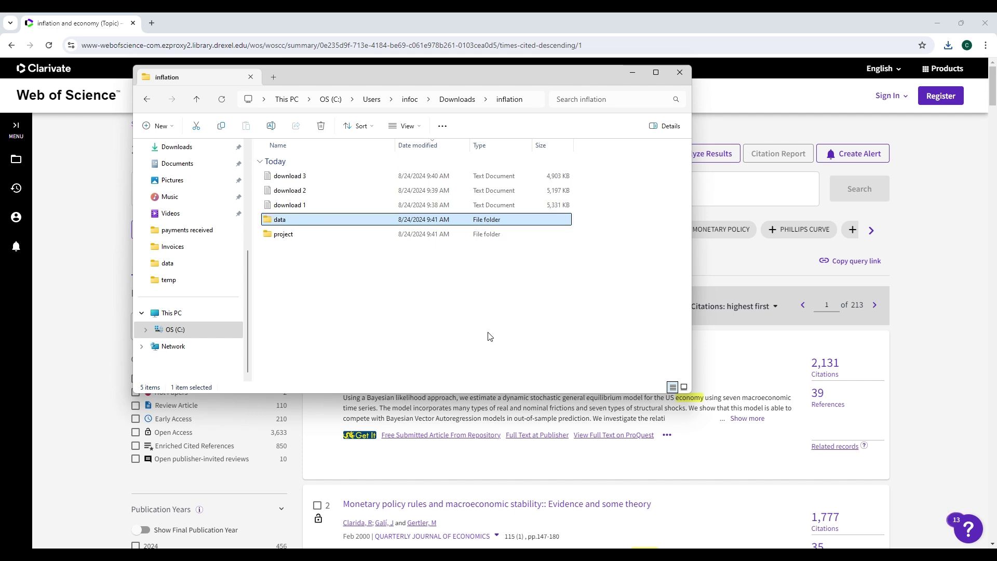
{"action": "right_click", "coordinate": [354, 261]}
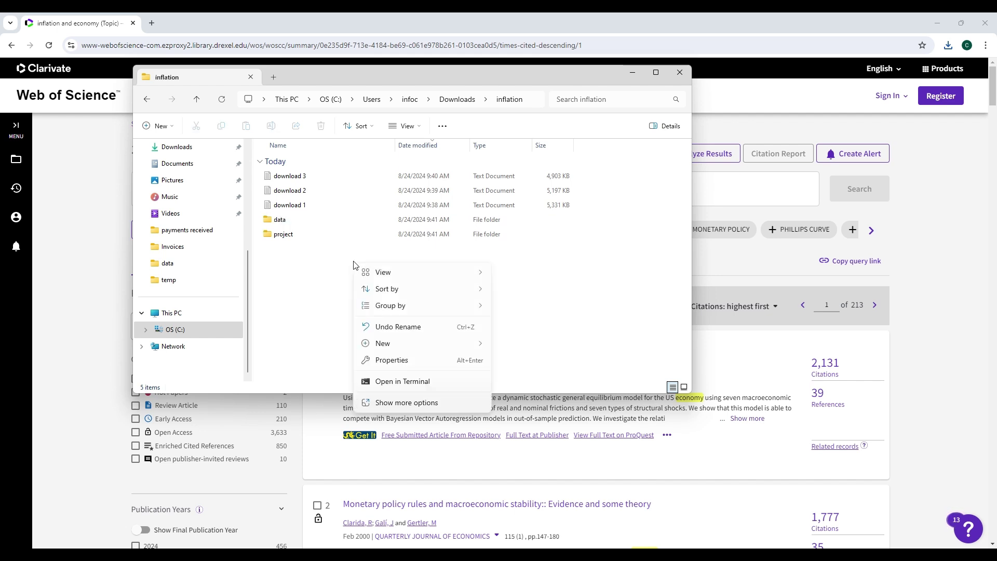
{"action": "mouse_move", "coordinate": [397, 346]}
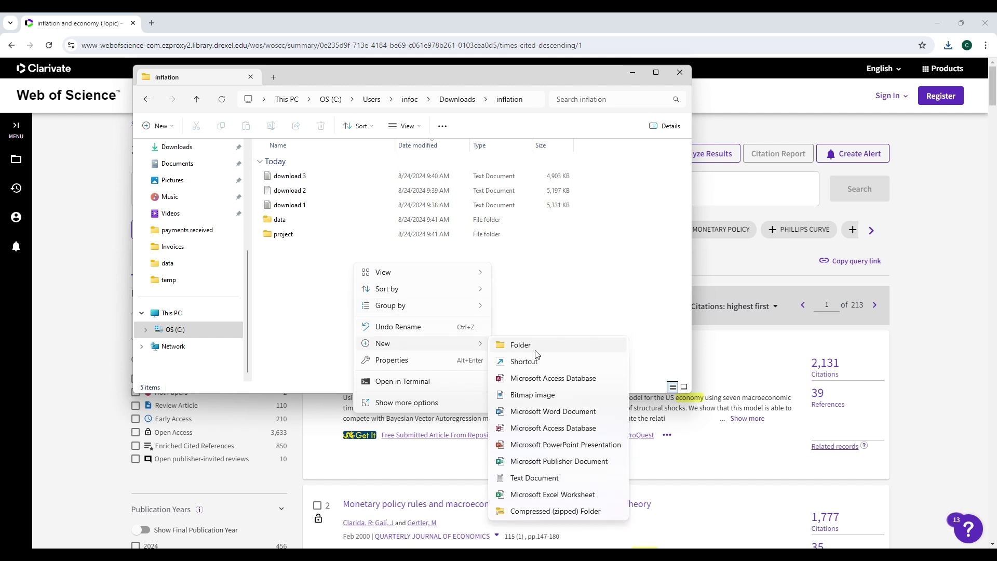
{"action": "left_click", "coordinate": [524, 346]}
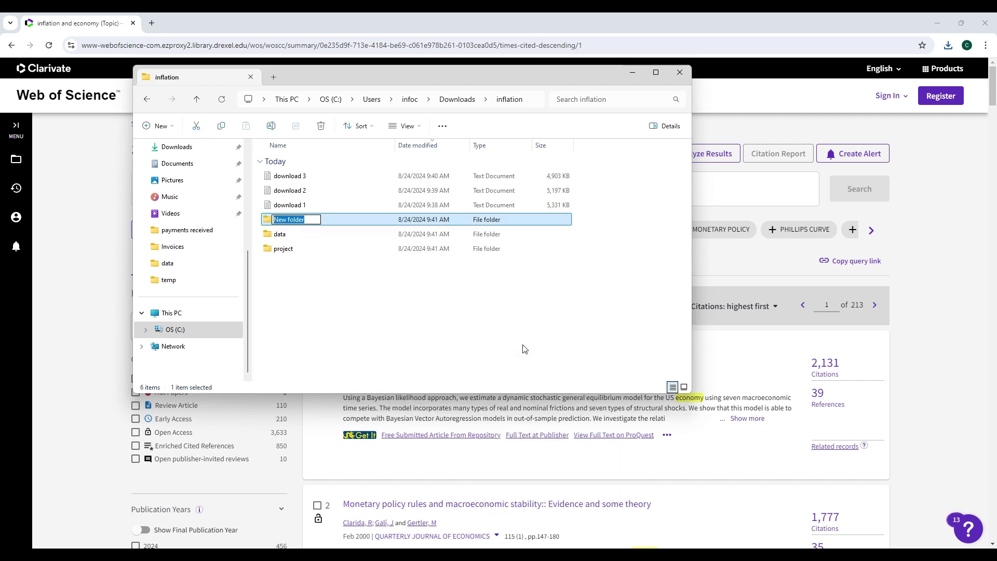
{"action": "type", "text": "unique"}
{"action": "key", "text": "Return"}
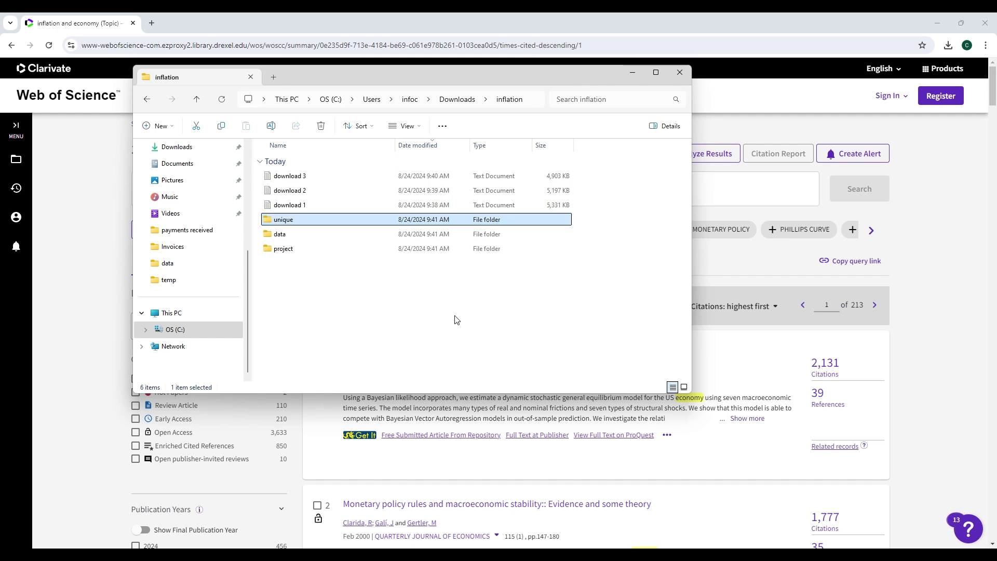
- Move the three download files into the data folder
{"action": "left_click", "coordinate": [307, 206]}
{"action": "left_click", "coordinate": [304, 178], "text": "shift"}
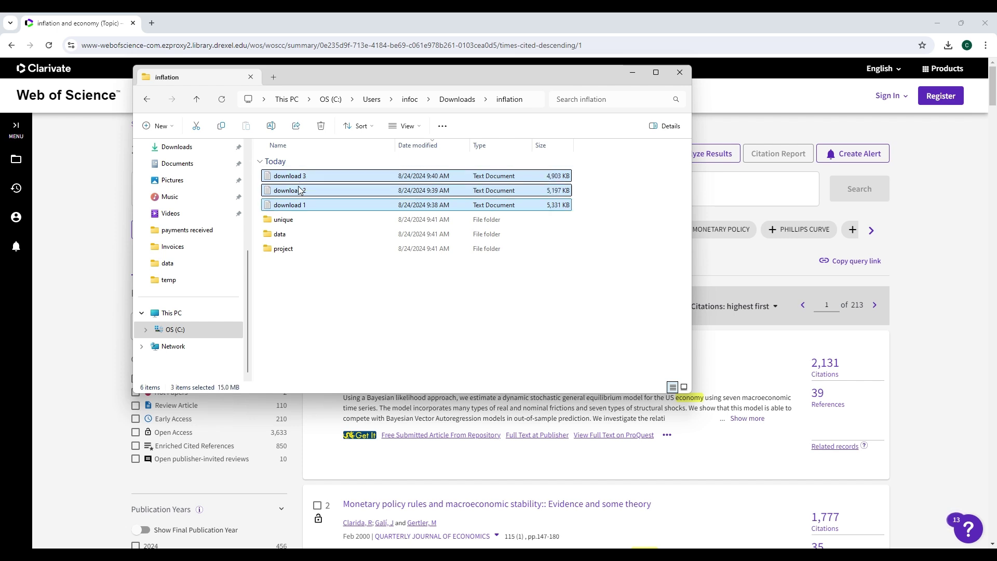
{"action": "left_click_drag", "start_coordinate": [298, 191], "coordinate": [294, 234]}
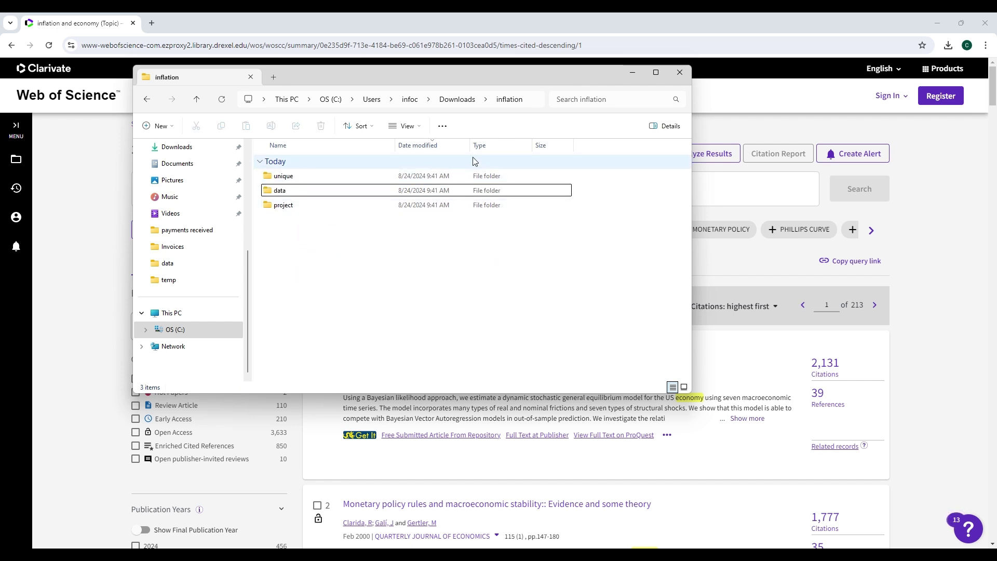
- Clear Explorer and Chrome away, launch CiteSpace from the desktop, and agree to its terms
{"action": "left_click", "coordinate": [632, 73]}
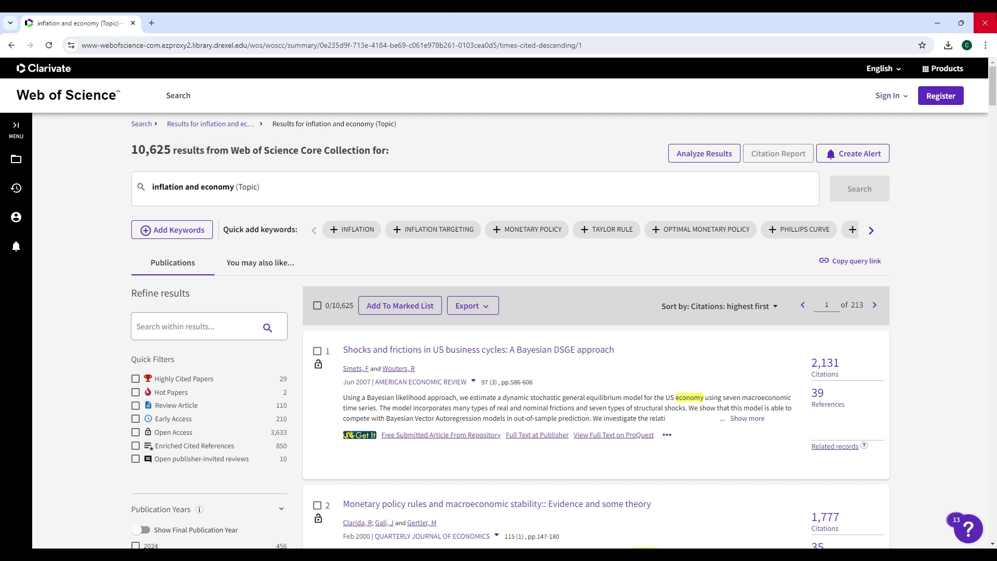
{"action": "left_click", "coordinate": [938, 23]}
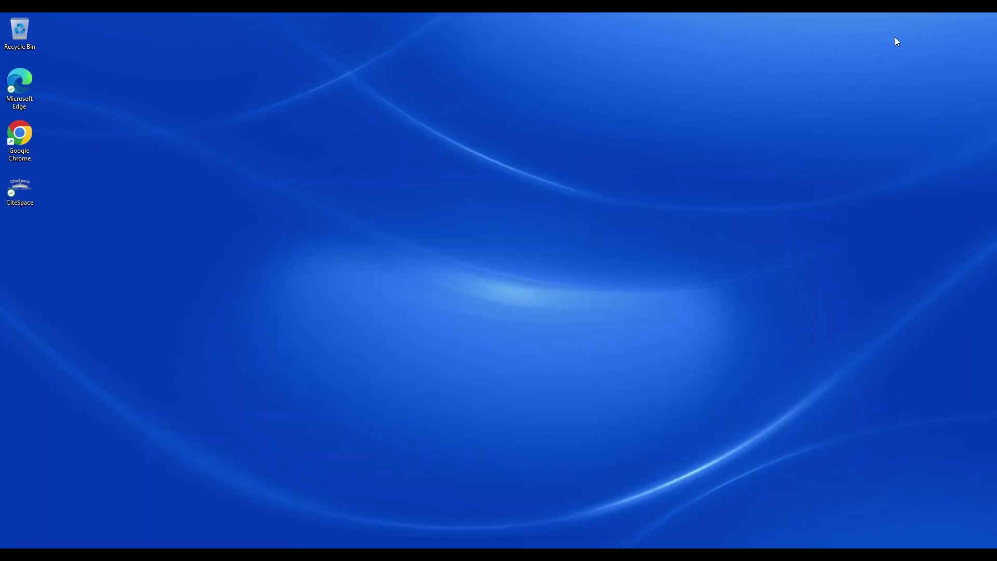
{"action": "double_click", "coordinate": [23, 193]}
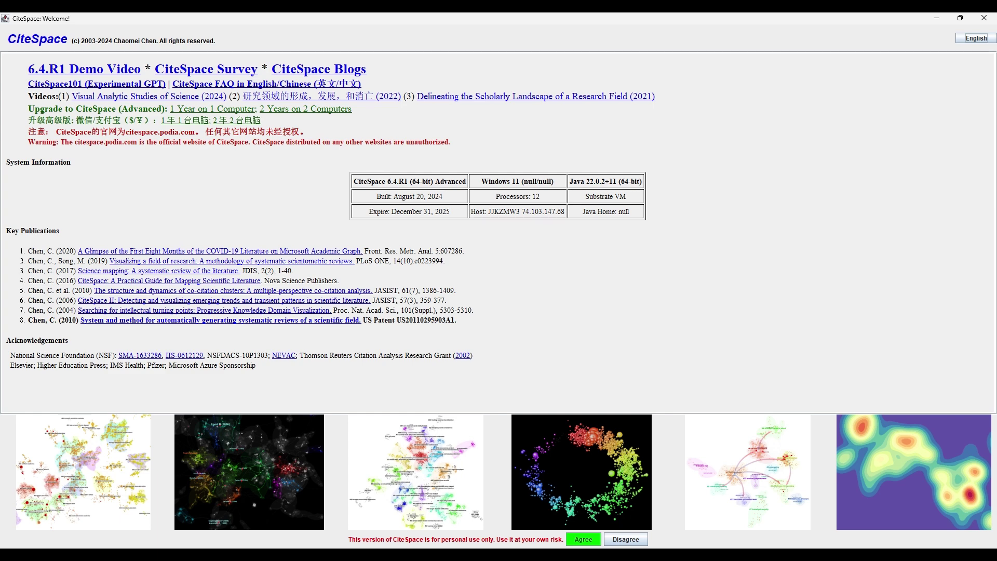
{"action": "left_click", "coordinate": [583, 539]}
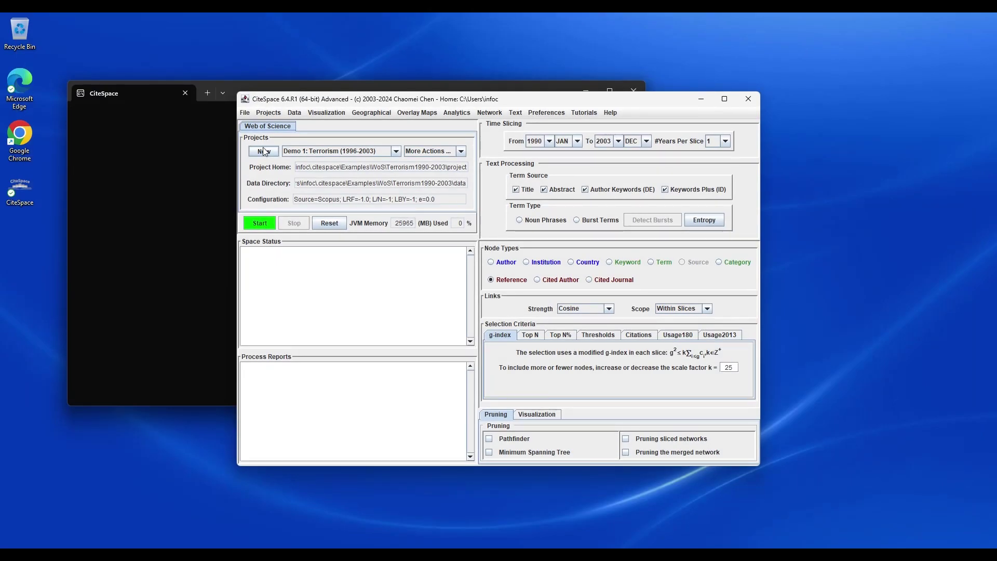
- Open Data Processing Utilities and set the WoS input directory to Downloads\inflation\data
{"action": "left_click", "coordinate": [292, 113]}
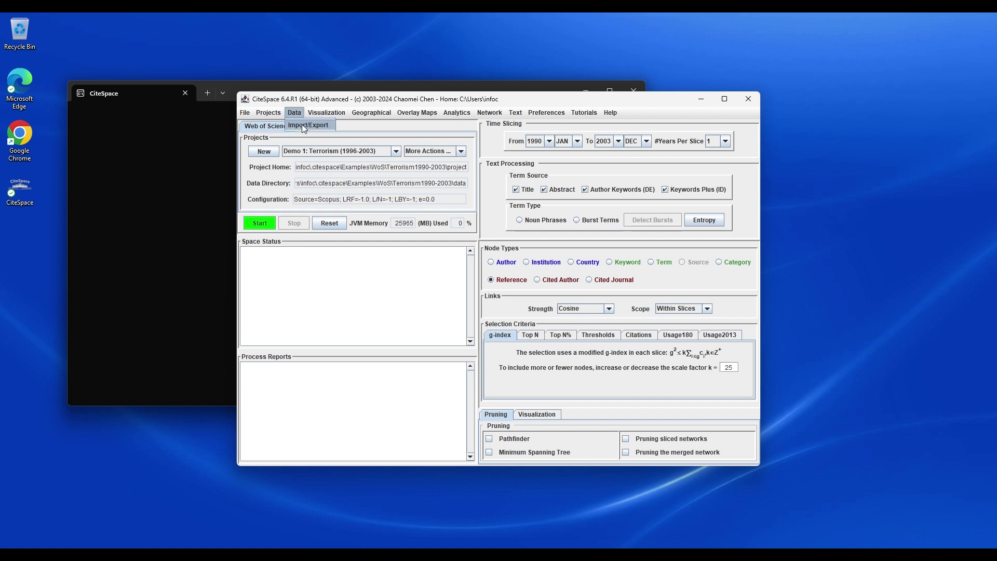
{"action": "left_click", "coordinate": [304, 127]}
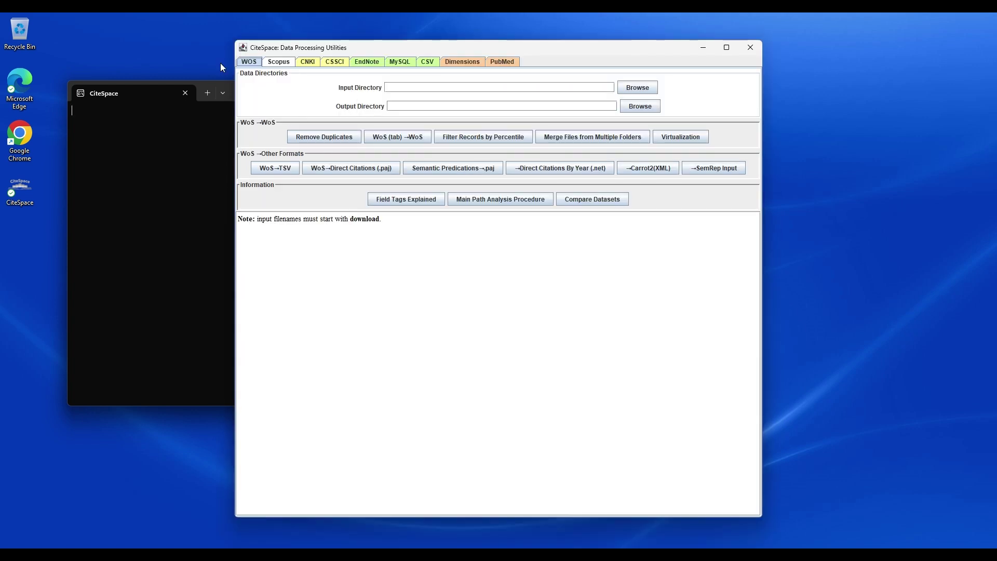
{"action": "left_click", "coordinate": [644, 89]}
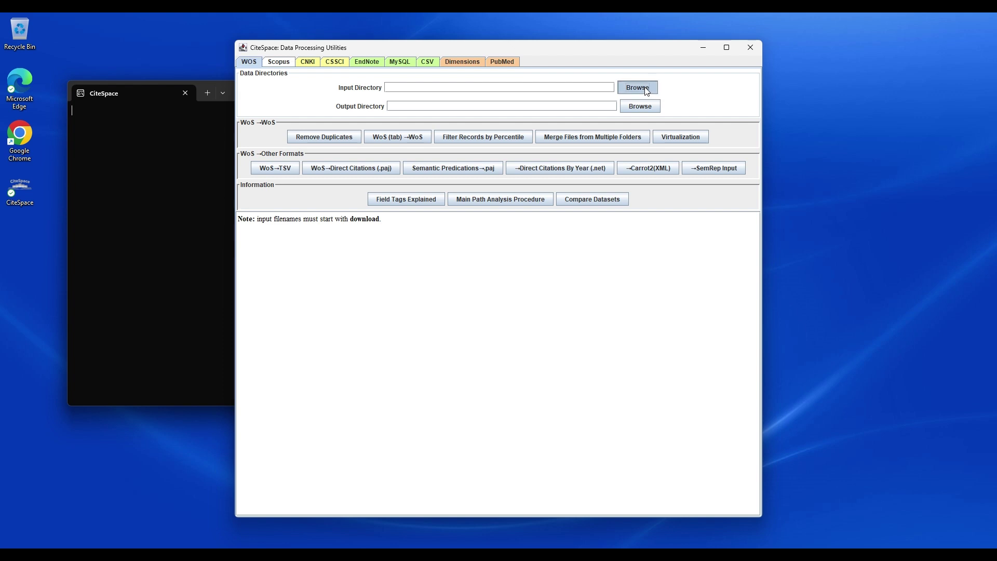
{"action": "left_click", "coordinate": [458, 214]}
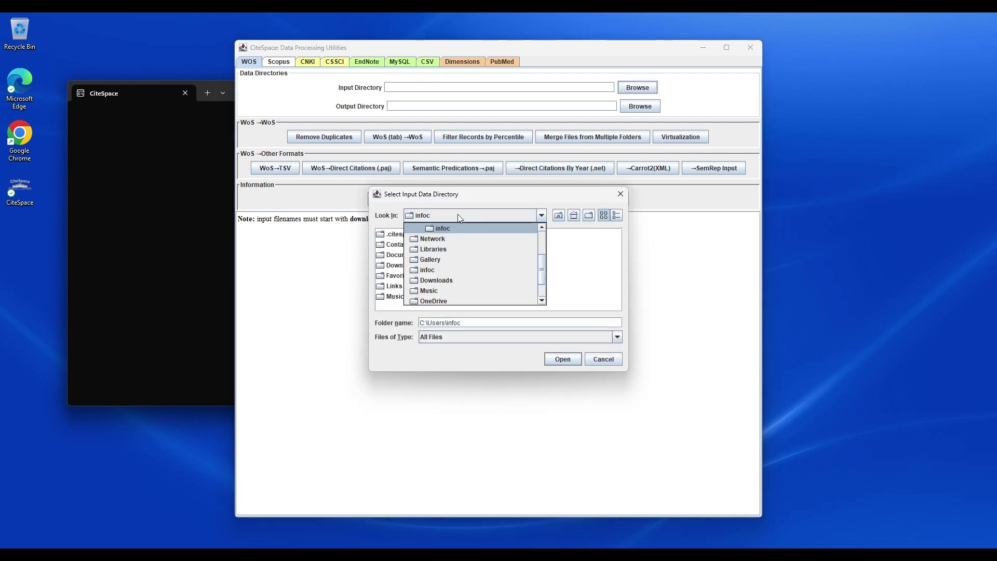
{"action": "left_click", "coordinate": [445, 280]}
{"action": "double_click", "coordinate": [396, 234]}
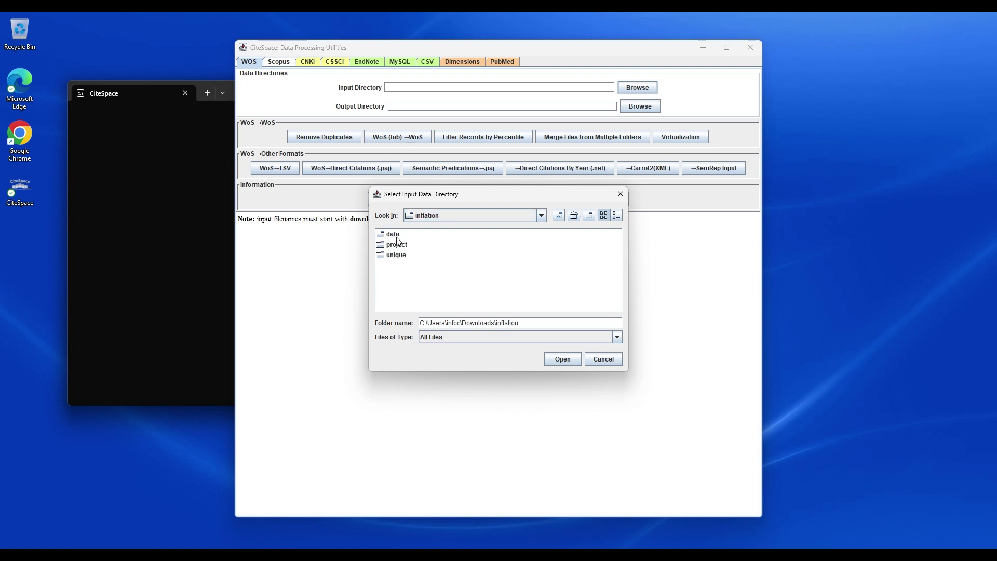
{"action": "left_click", "coordinate": [395, 235]}
{"action": "left_click", "coordinate": [556, 357]}
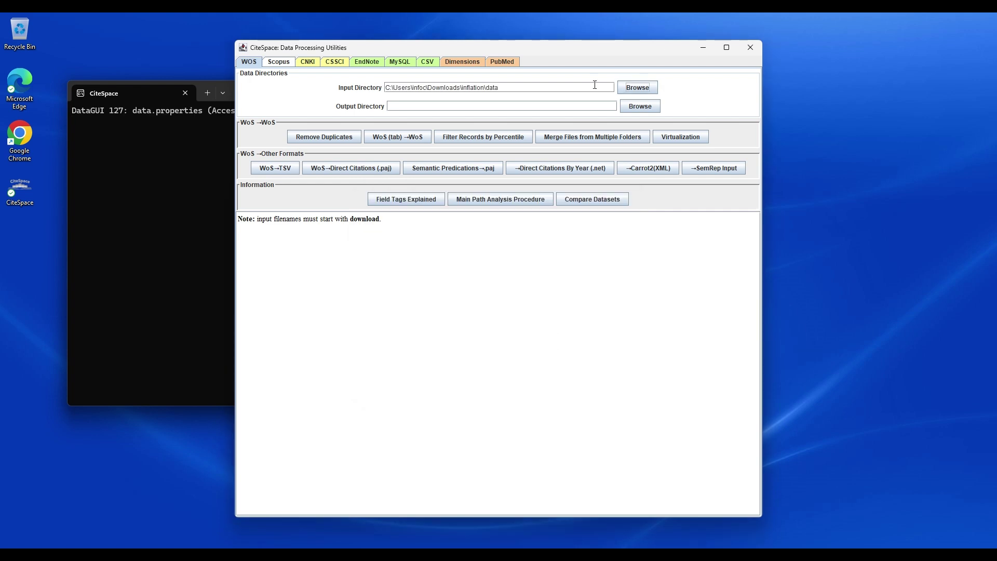
- Set the output directory to Downloads\inflation\unique
{"action": "left_click", "coordinate": [641, 106]}
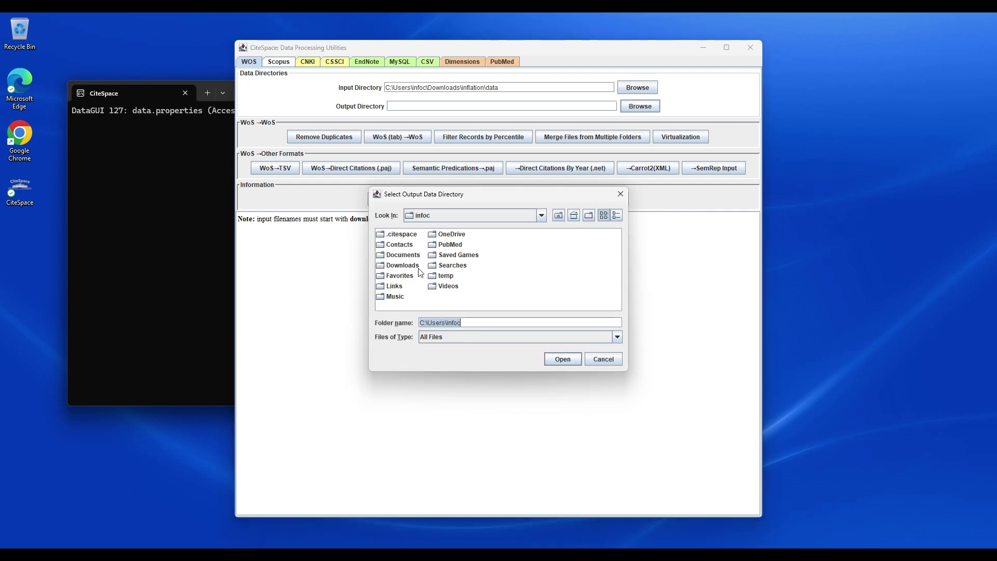
{"action": "left_click", "coordinate": [415, 267]}
{"action": "double_click", "coordinate": [416, 266]}
{"action": "left_click", "coordinate": [405, 240]}
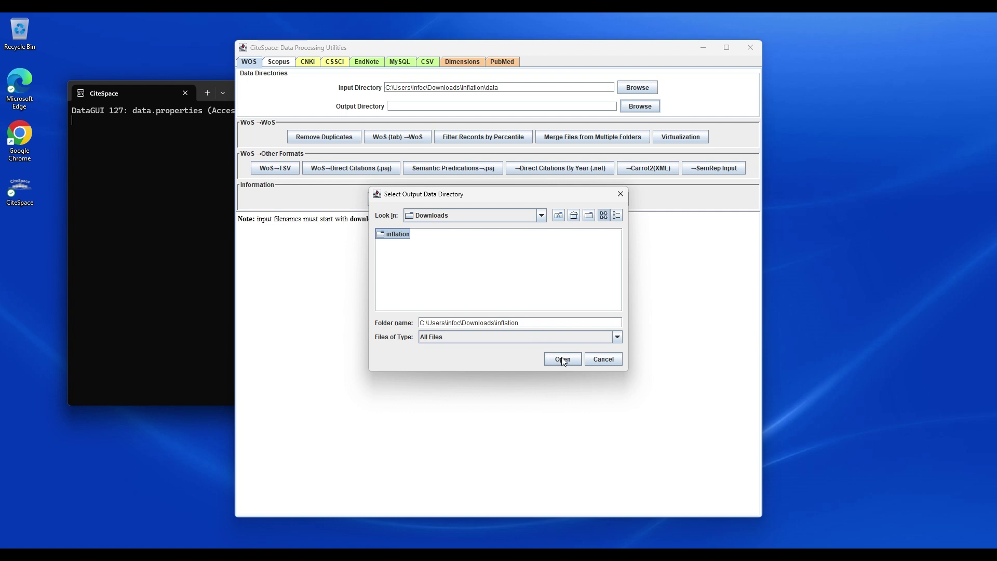
{"action": "double_click", "coordinate": [381, 237]}
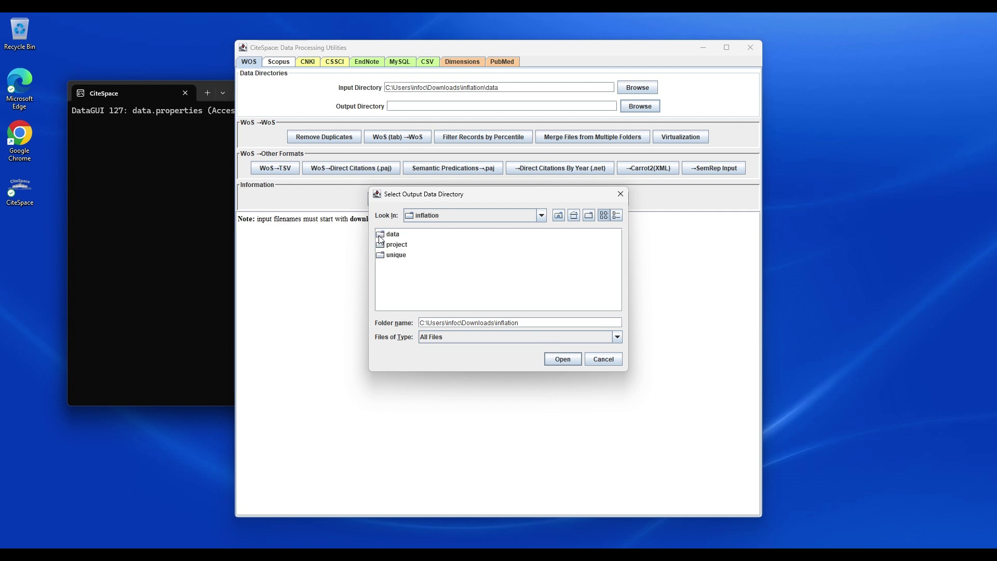
{"action": "left_click", "coordinate": [387, 255]}
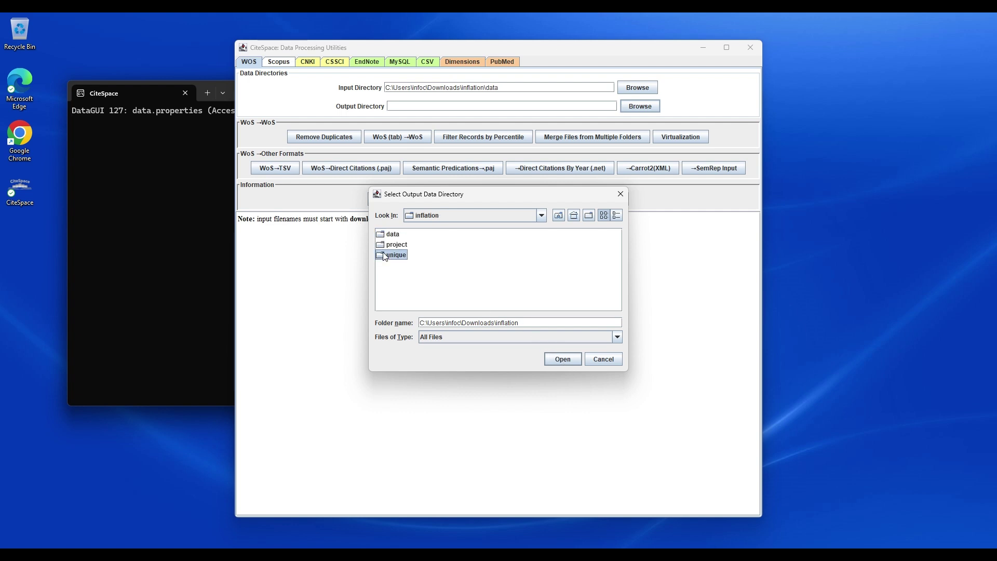
{"action": "left_click", "coordinate": [580, 360]}
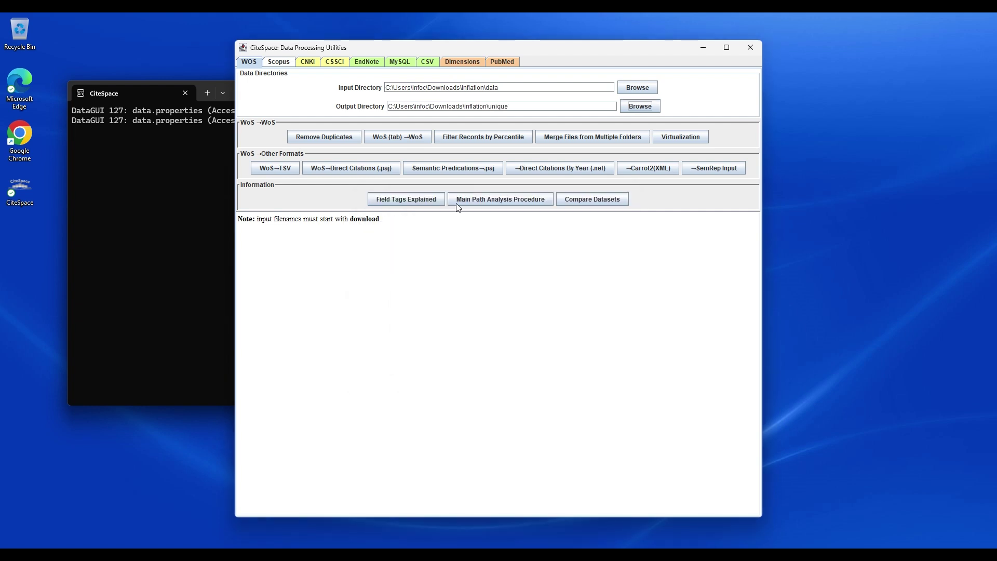
- Run WoS duplicate removal on the inflation records and scroll through its results
{"action": "left_click", "coordinate": [328, 135]}
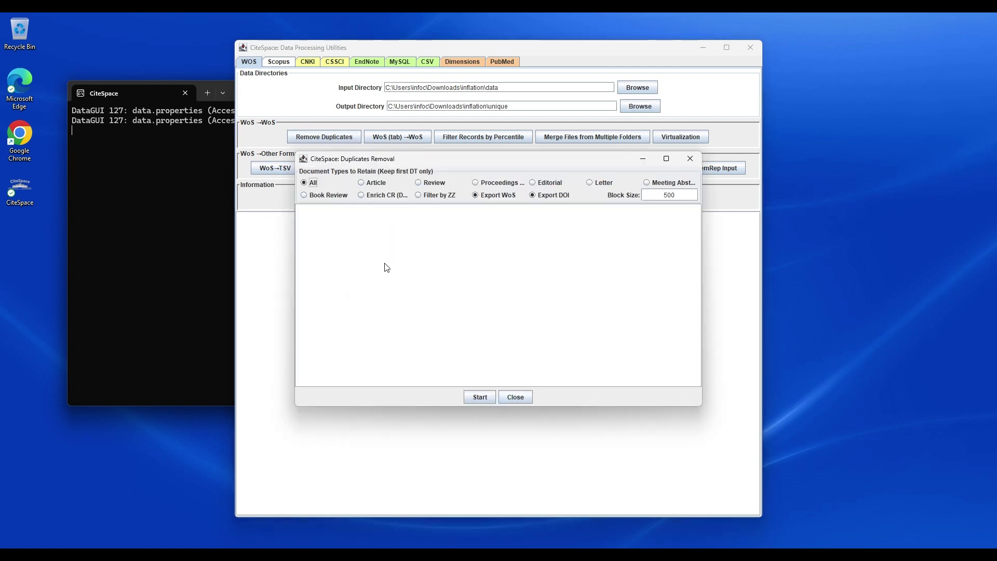
{"action": "left_click", "coordinate": [479, 397]}
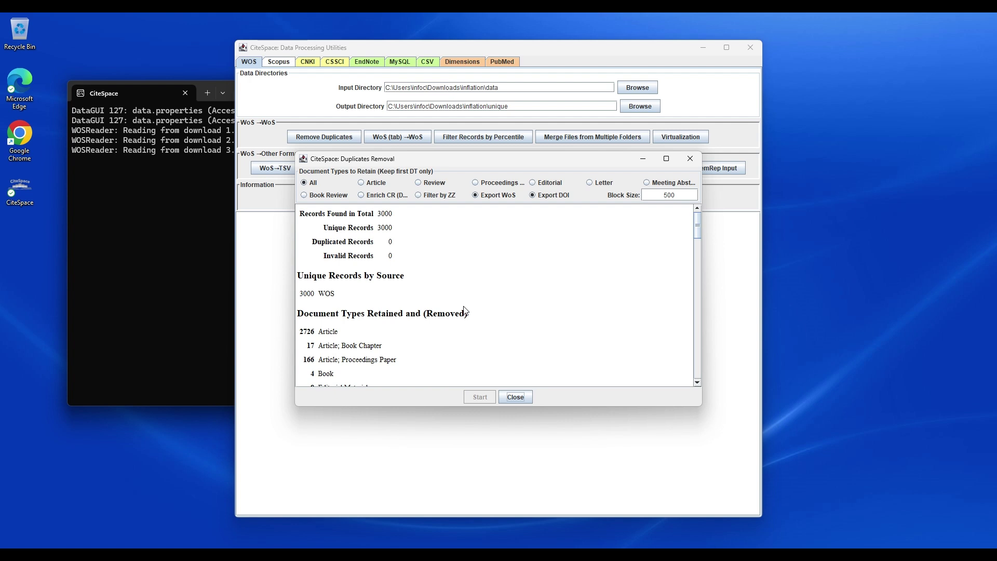
{"action": "scroll", "coordinate": [383, 299], "scroll_direction": "down", "scroll_amount": 3}
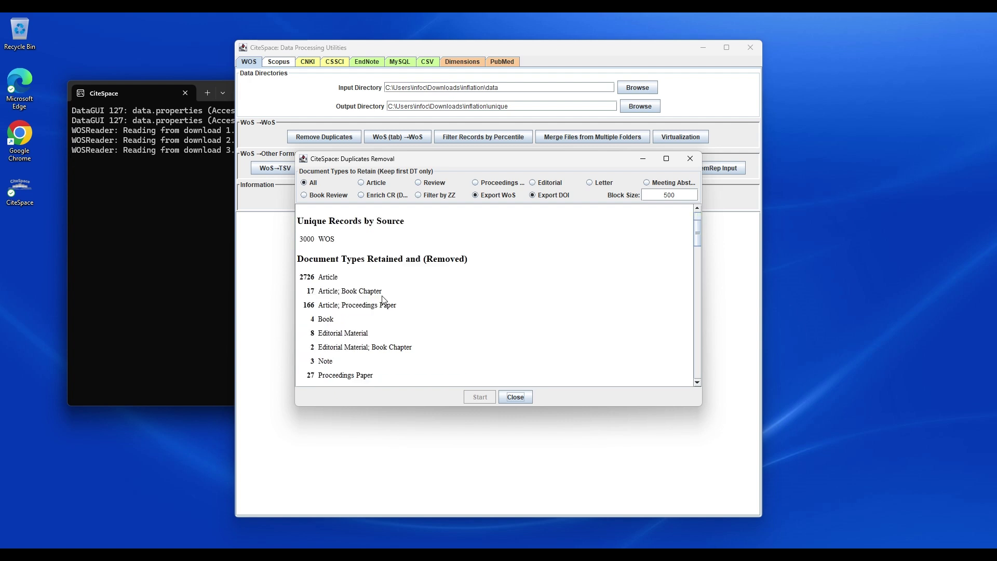
{"action": "scroll", "coordinate": [383, 300], "scroll_direction": "down", "scroll_amount": 3}
{"action": "scroll", "coordinate": [384, 299], "scroll_direction": "down", "scroll_amount": 3}
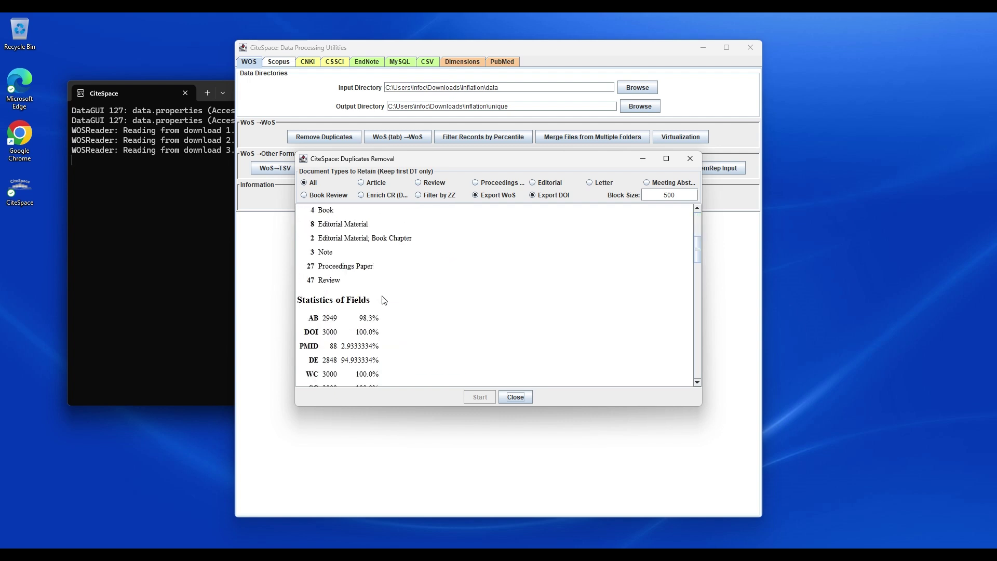
{"action": "scroll", "coordinate": [383, 300], "scroll_direction": "down", "scroll_amount": 3}
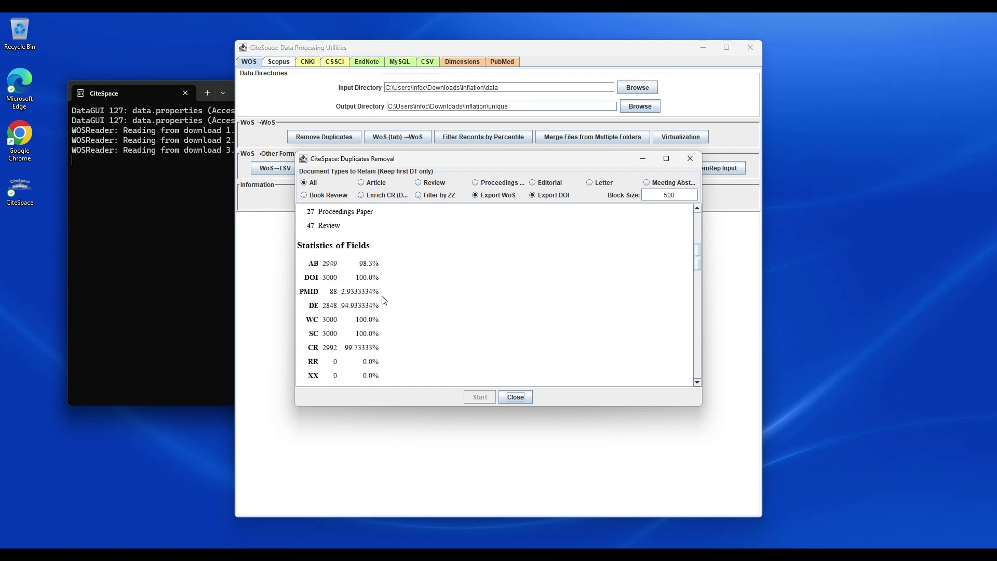
- Check field coverage (DOI 100.0%, CR 99.73333%) and unique-entity counts, then close the results
{"action": "left_click_drag", "start_coordinate": [379, 278], "coordinate": [355, 283]}
{"action": "scroll", "coordinate": [417, 306], "scroll_direction": "down", "scroll_amount": 3}
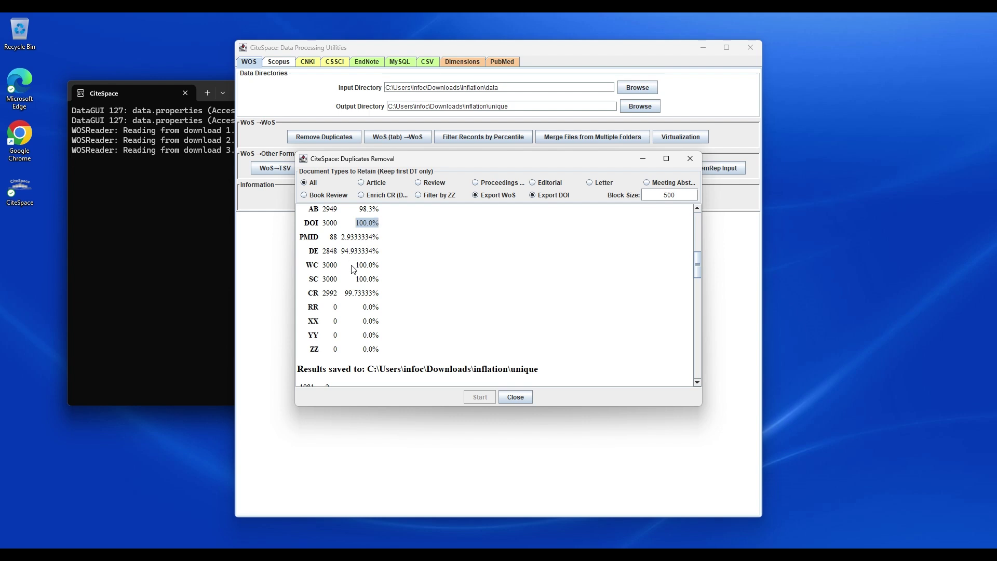
{"action": "left_click_drag", "start_coordinate": [387, 293], "coordinate": [344, 294]}
{"action": "scroll", "coordinate": [408, 316], "scroll_direction": "down", "scroll_amount": 3}
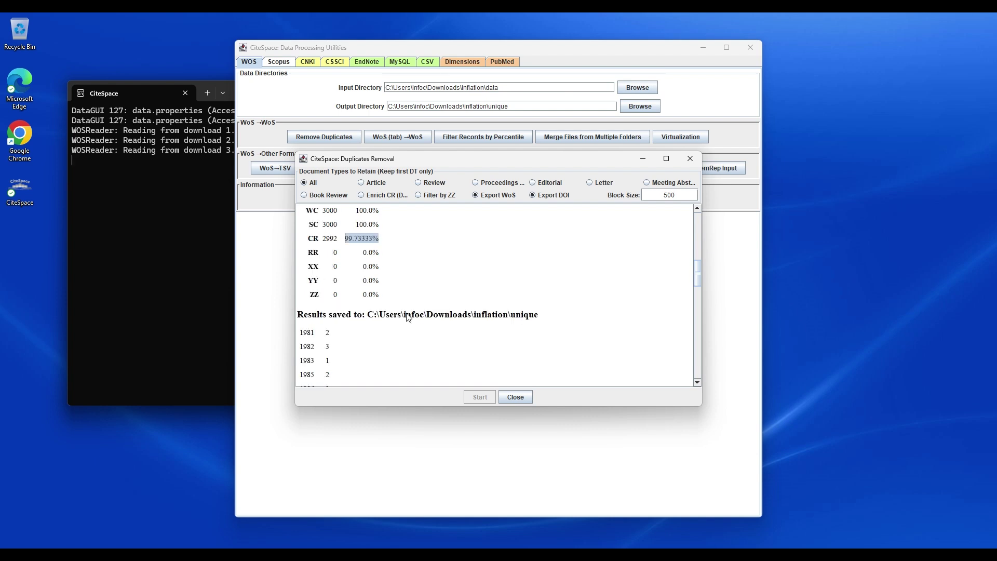
{"action": "scroll", "coordinate": [408, 317], "scroll_direction": "down", "scroll_amount": 3}
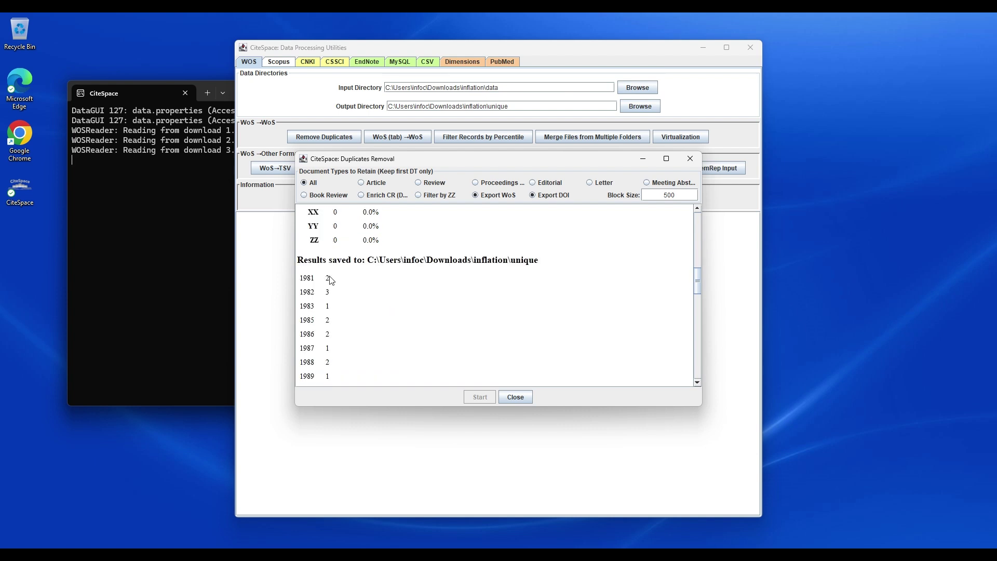
{"action": "left_click_drag", "start_coordinate": [332, 281], "coordinate": [301, 284]}
{"action": "scroll", "coordinate": [414, 330], "scroll_direction": "down", "scroll_amount": 15}
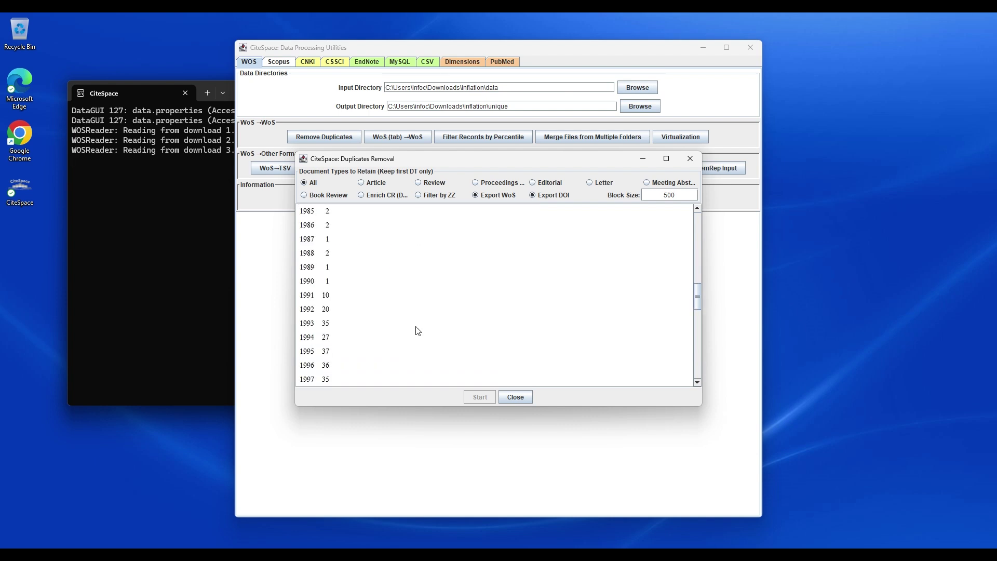
{"action": "scroll", "coordinate": [419, 330], "scroll_direction": "down", "scroll_amount": 20}
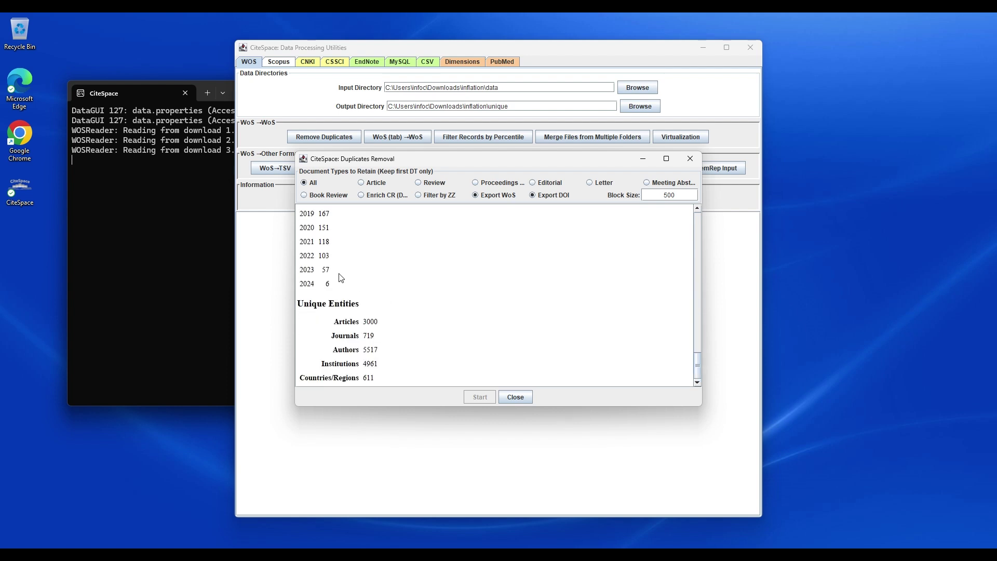
{"action": "left_click", "coordinate": [515, 397]}
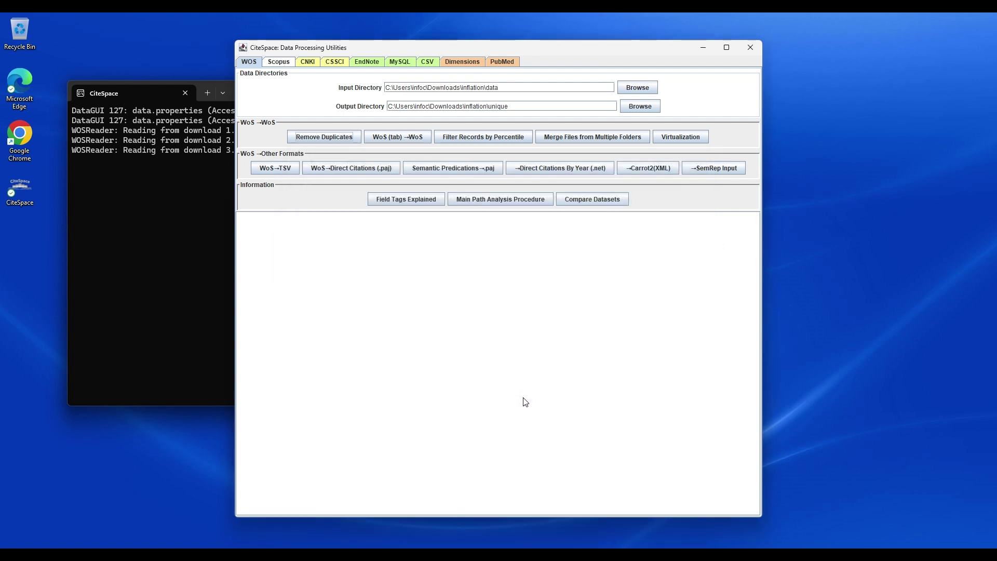
- Close the data utilities and start a new project titled 'WoS: Inflation'
{"action": "left_click", "coordinate": [751, 47]}
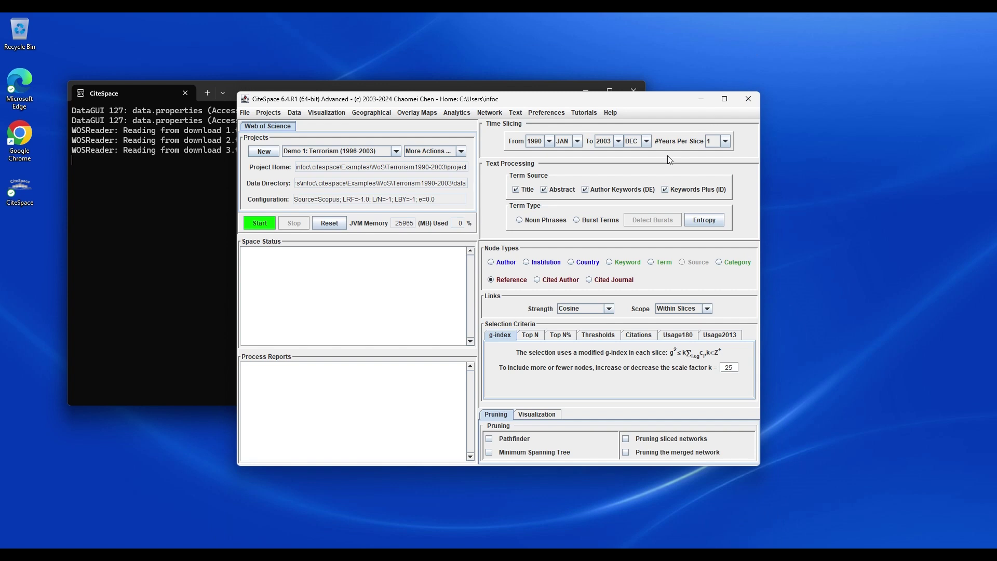
{"action": "left_click", "coordinate": [269, 154]}
{"action": "double_click", "coordinate": [359, 142]}
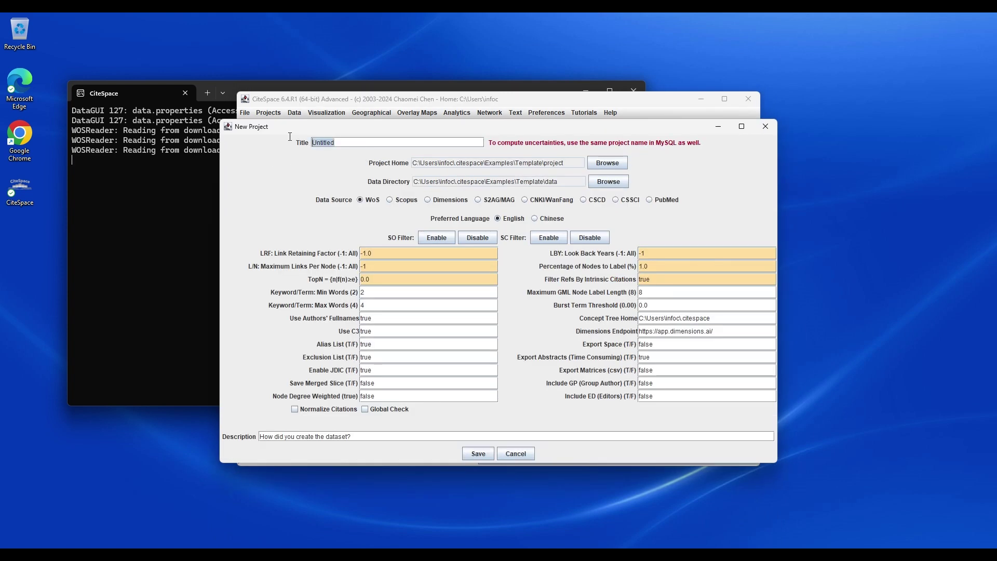
{"action": "type", "text": "WoS: Influati"}
{"action": "key", "text": "BackSpace"}
{"action": "key", "text": "BackSpace"}
{"action": "key", "text": "BackSpace"}
{"action": "key", "text": "BackSpace"}
{"action": "type", "text": "ation"}
- Set the project home to Downloads\inflation\project
{"action": "left_click", "coordinate": [607, 163]}
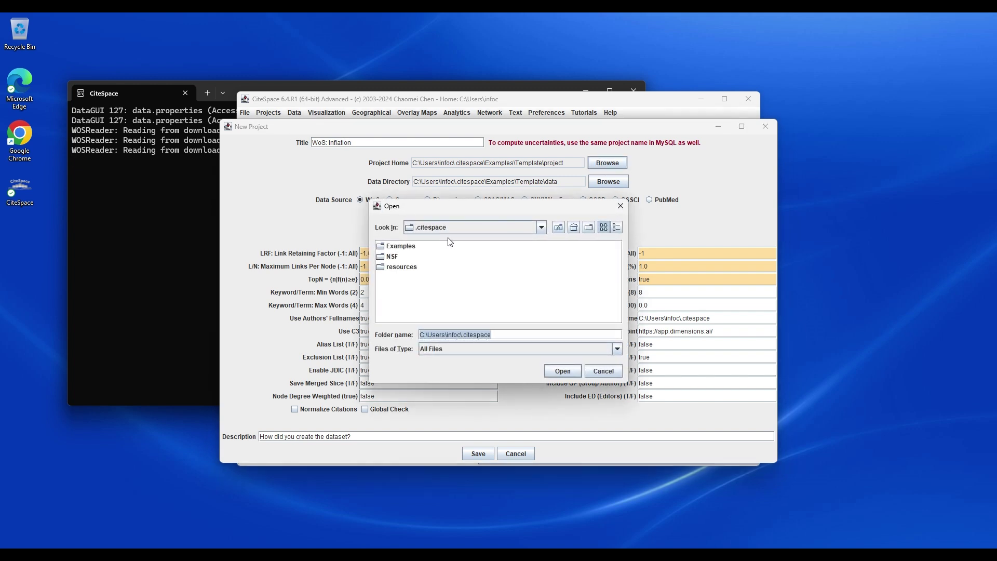
{"action": "left_click", "coordinate": [437, 229]}
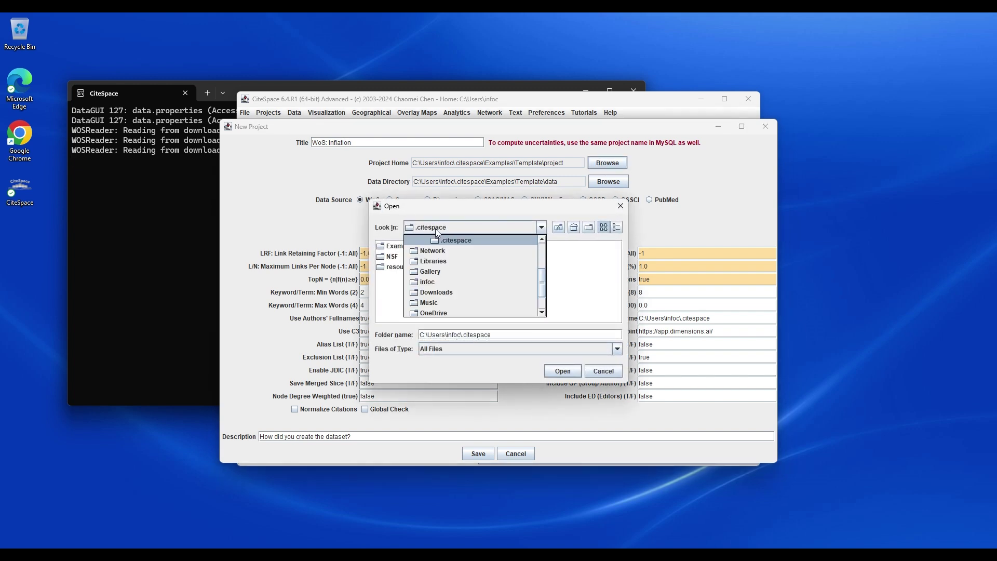
{"action": "left_click", "coordinate": [444, 291]}
{"action": "left_click", "coordinate": [386, 247]}
{"action": "double_click", "coordinate": [387, 248]}
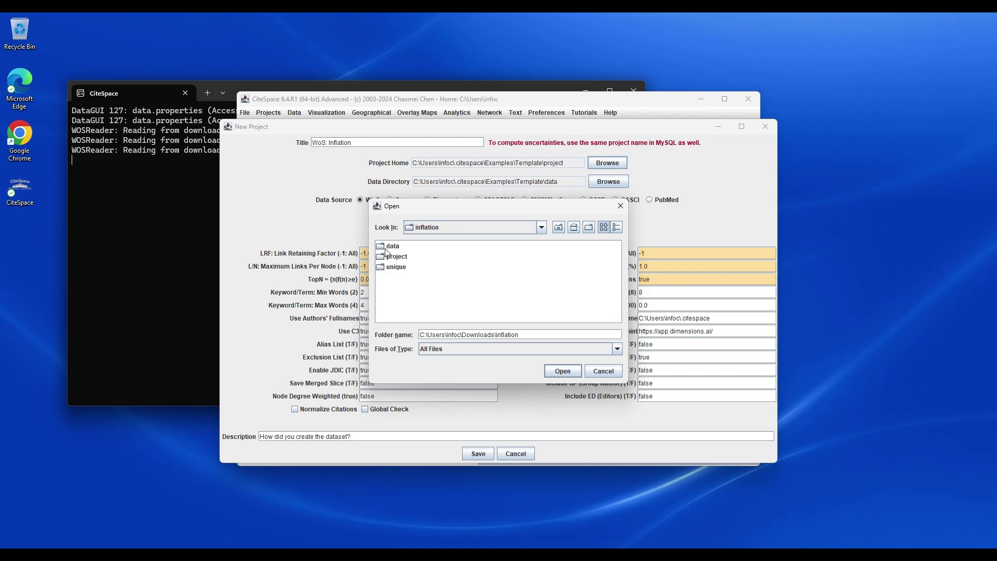
{"action": "left_click", "coordinate": [390, 257]}
{"action": "double_click", "coordinate": [391, 257]}
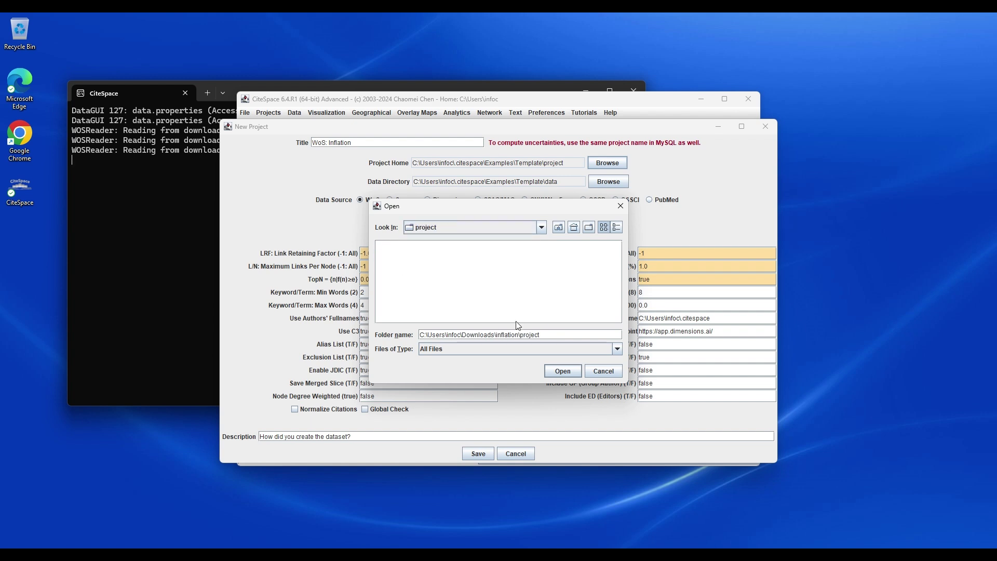
{"action": "left_click", "coordinate": [544, 368]}
- Set the data directory to Downloads\inflation\unique
{"action": "left_click", "coordinate": [608, 181]}
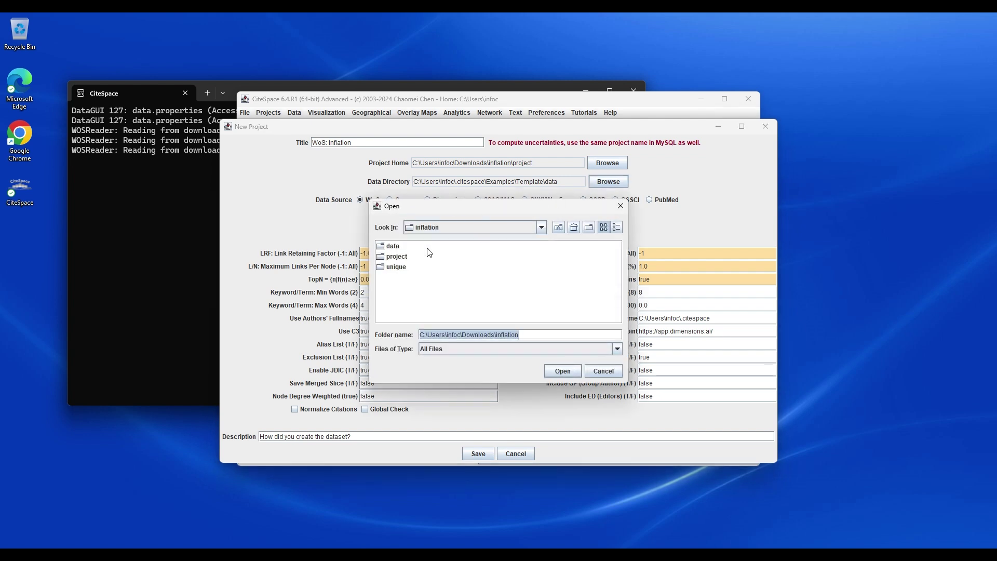
{"action": "left_click", "coordinate": [403, 267]}
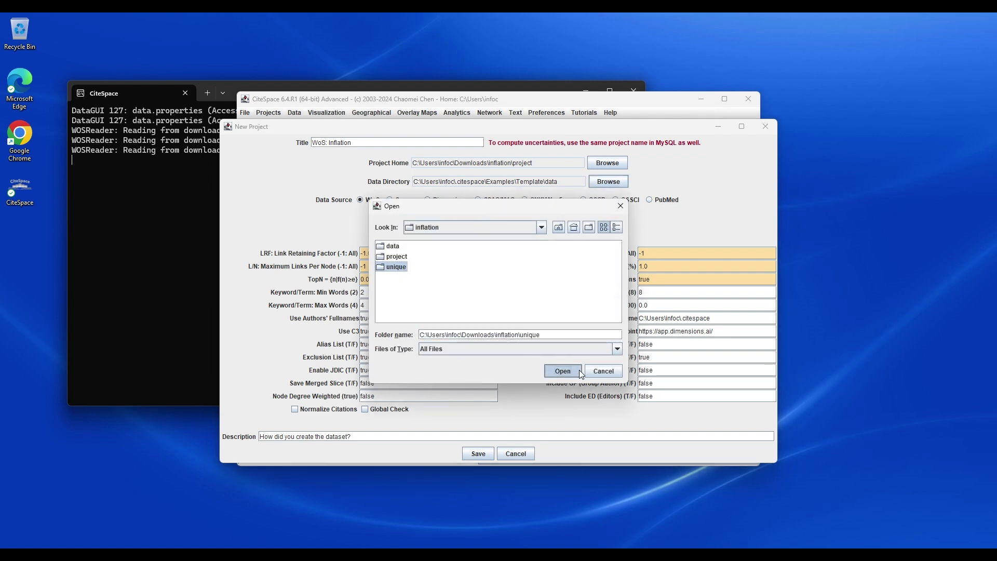
{"action": "left_click", "coordinate": [563, 371]}
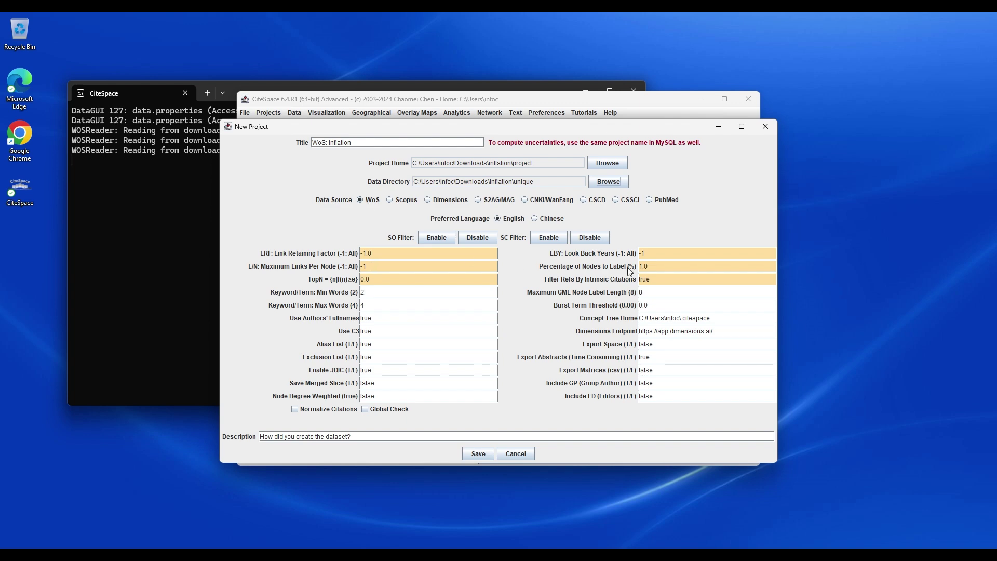
- Save the project, set time slicing to start in 1981, and start the analysis
{"action": "left_click", "coordinate": [472, 456]}
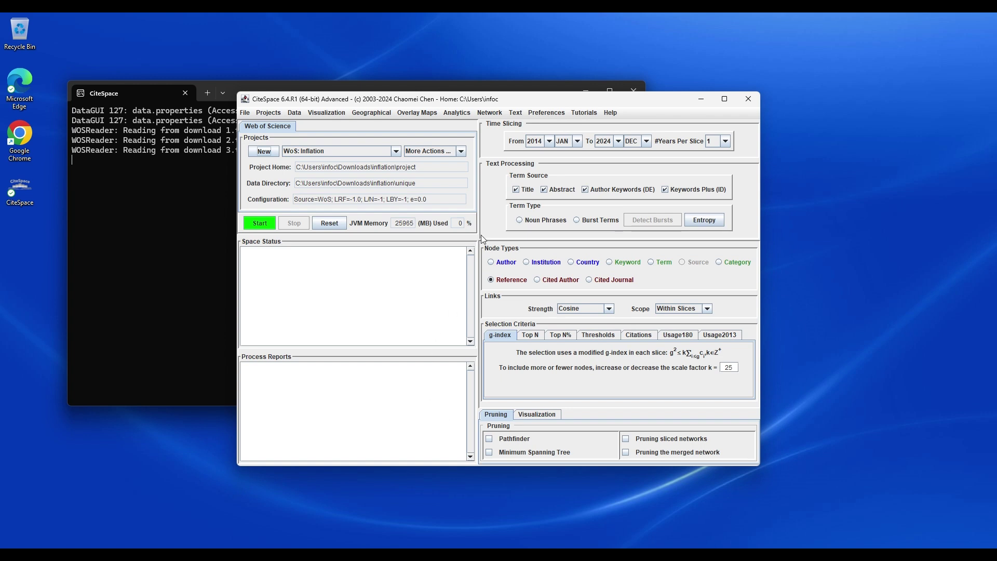
{"action": "left_click", "coordinate": [549, 140]}
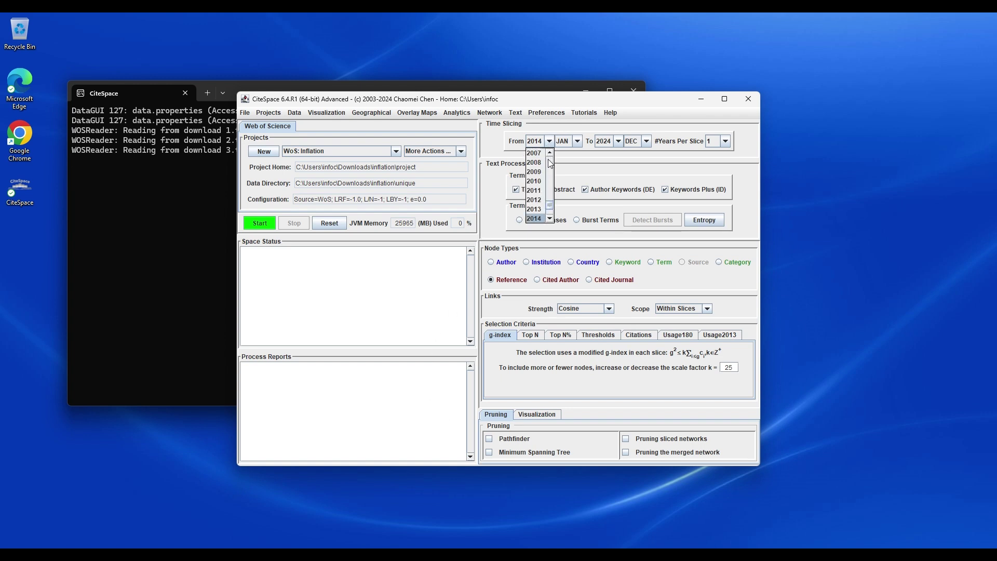
{"action": "scroll", "coordinate": [550, 163], "scroll_direction": "up", "scroll_amount": 9}
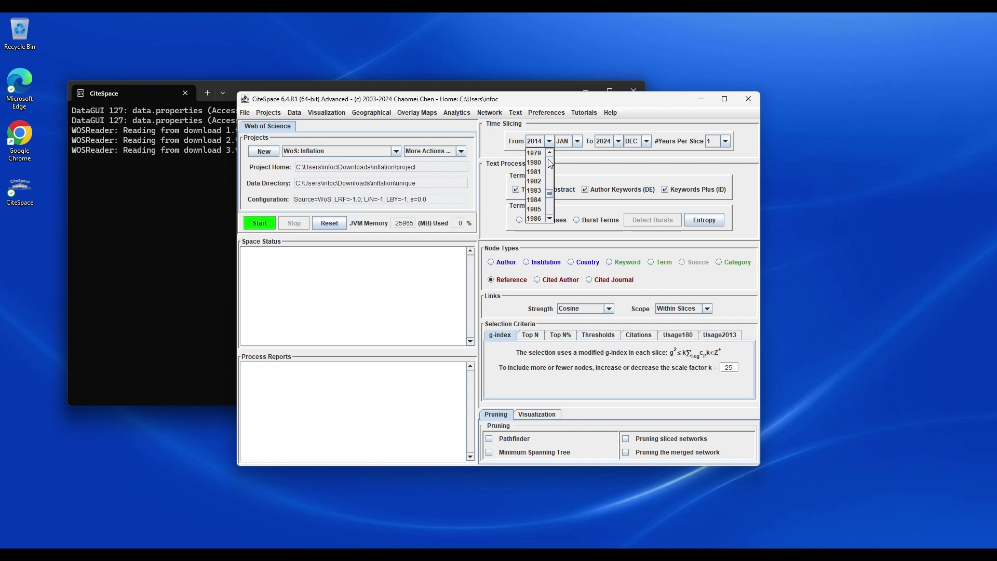
{"action": "left_click", "coordinate": [535, 172]}
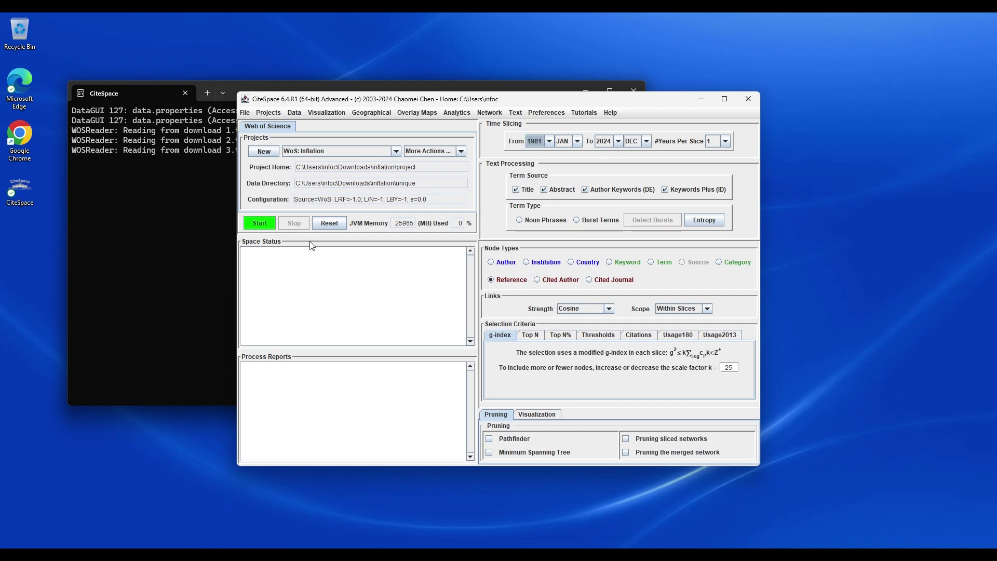
{"action": "left_click", "coordinate": [263, 221]}
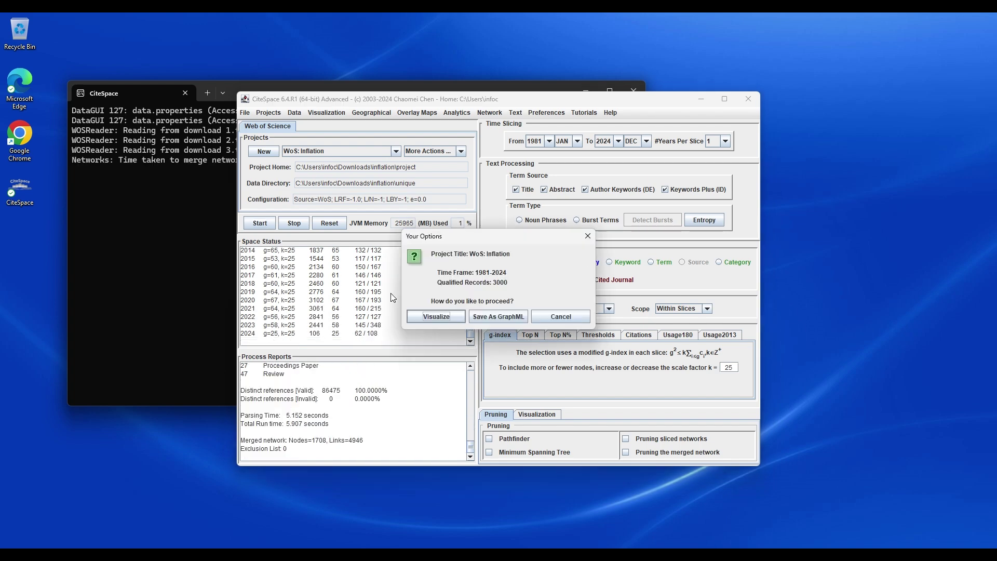
- Choose Visualize for the merged network and continue the layout process
{"action": "left_click", "coordinate": [421, 315]}
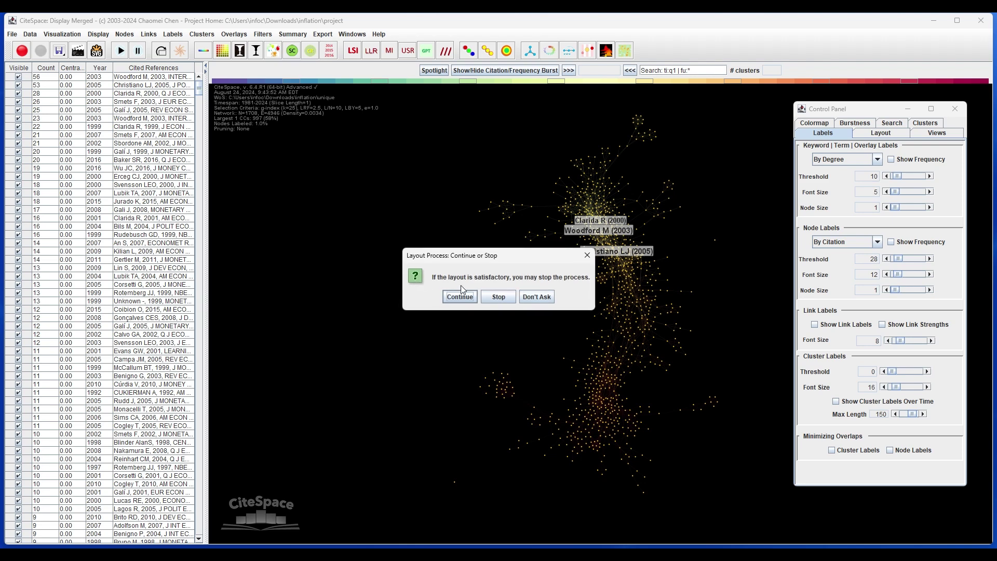
{"action": "left_click", "coordinate": [462, 295]}
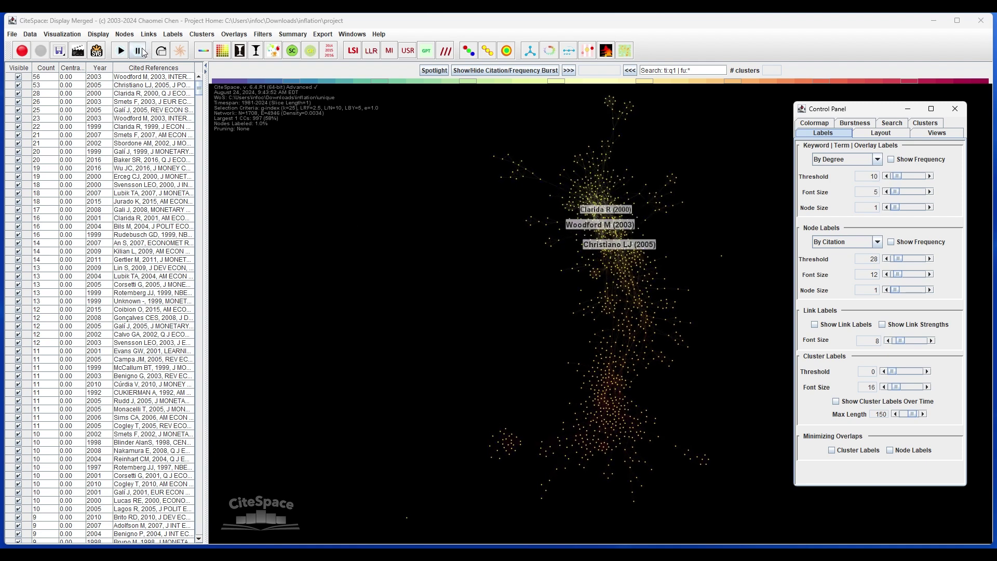
- Stop the layout, show year-coloured citation rings, and rotate the network until it lies horizontally
{"action": "left_click", "coordinate": [146, 51]}
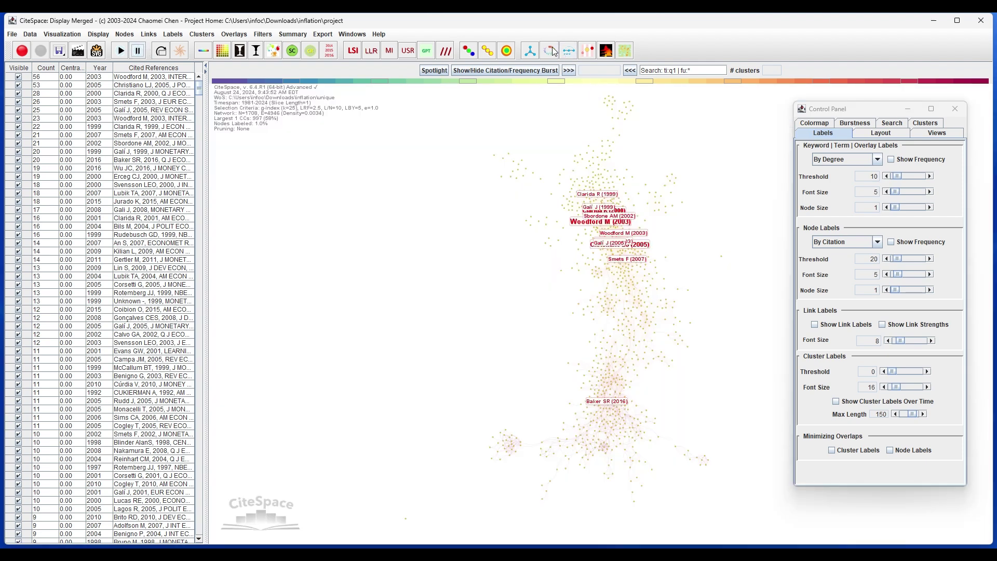
{"action": "left_click", "coordinate": [507, 51]}
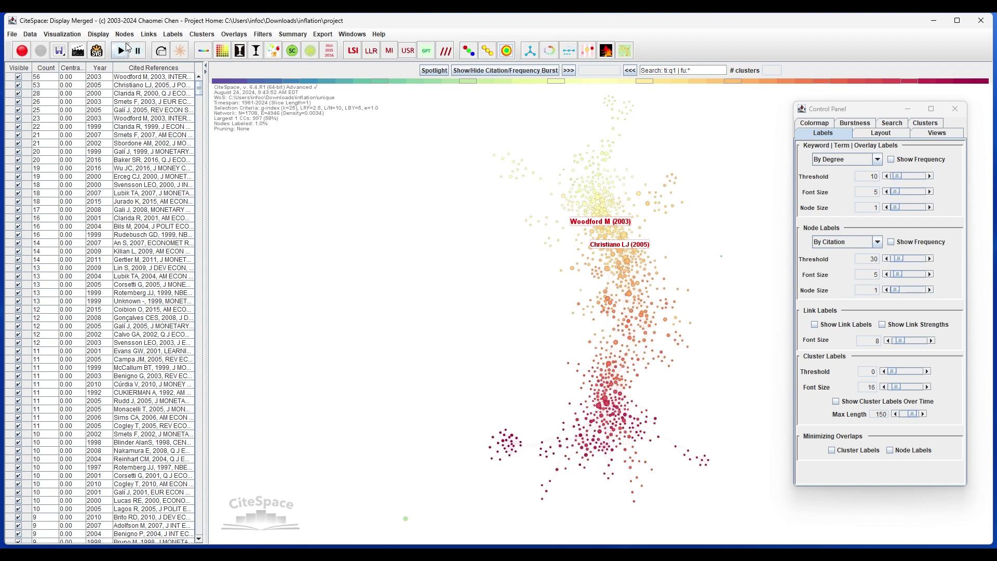
{"action": "left_click", "coordinate": [161, 52]}
{"action": "left_click", "coordinate": [161, 52]}
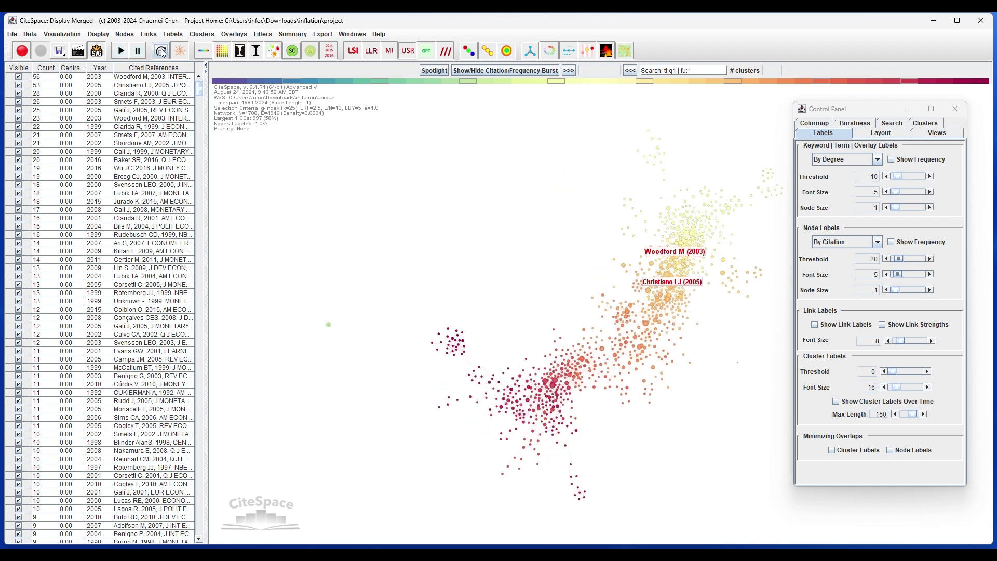
{"action": "left_click", "coordinate": [162, 51]}
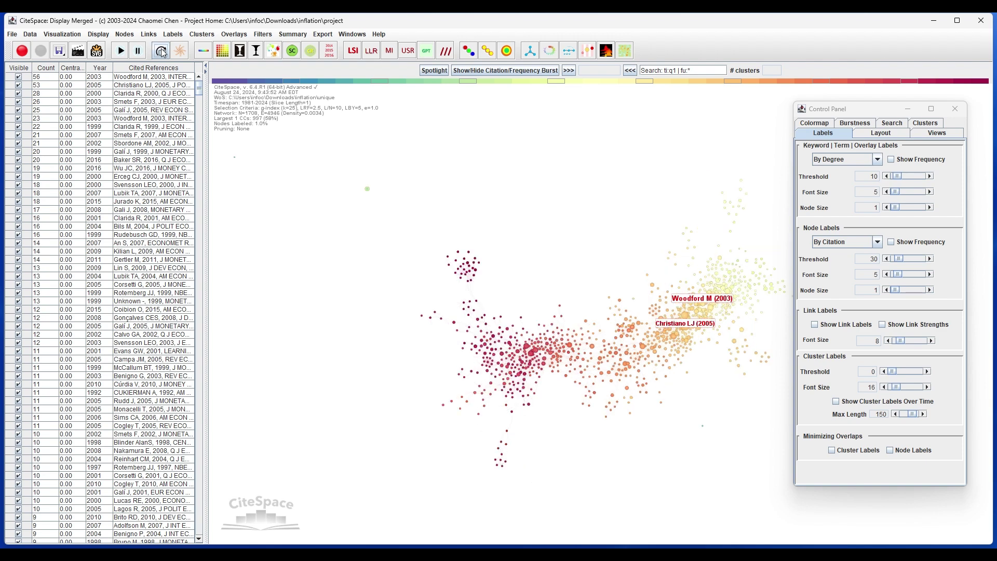
{"action": "left_click", "coordinate": [161, 52]}
{"action": "left_click", "coordinate": [161, 52]}
{"action": "left_click", "coordinate": [161, 52]}
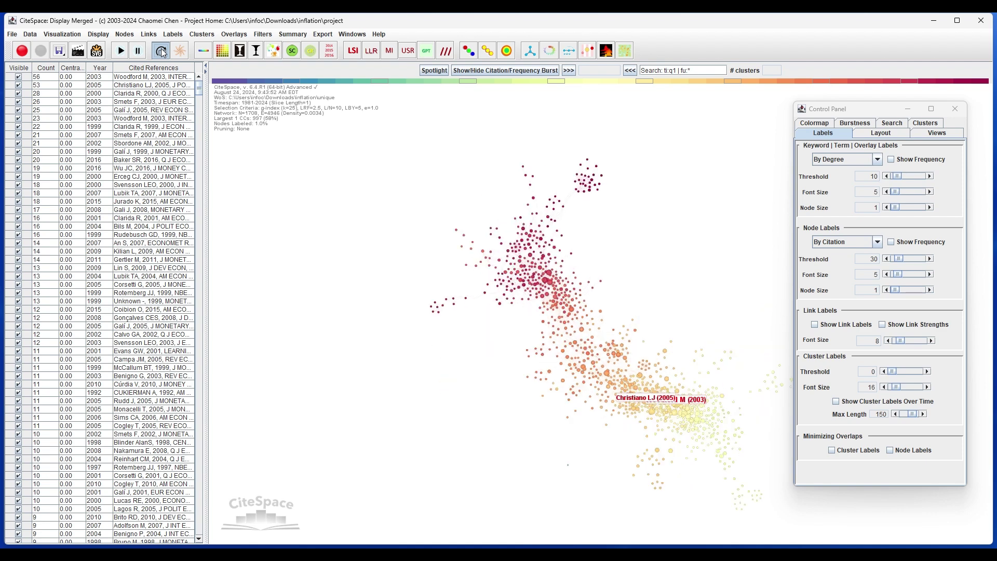
{"action": "left_click", "coordinate": [162, 52]}
{"action": "left_click", "coordinate": [161, 51]}
{"action": "left_click", "coordinate": [162, 52]}
{"action": "left_click", "coordinate": [161, 51]}
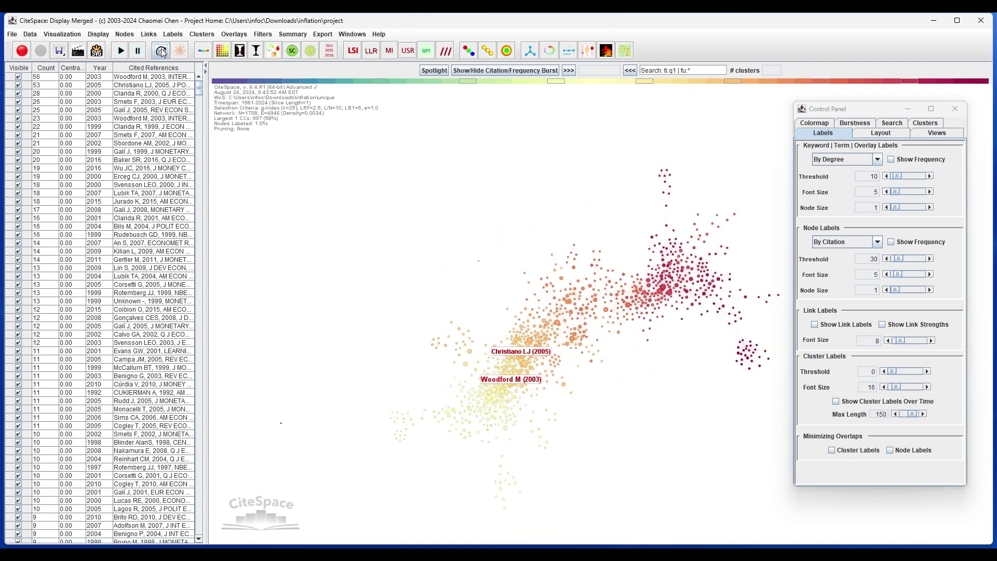
{"action": "left_click", "coordinate": [162, 52]}
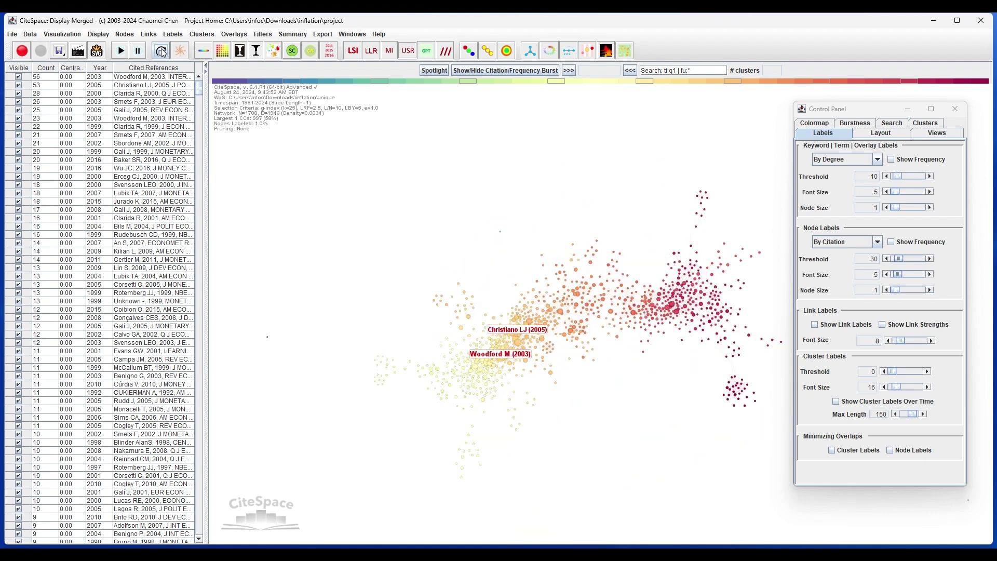
{"action": "left_click", "coordinate": [161, 51]}
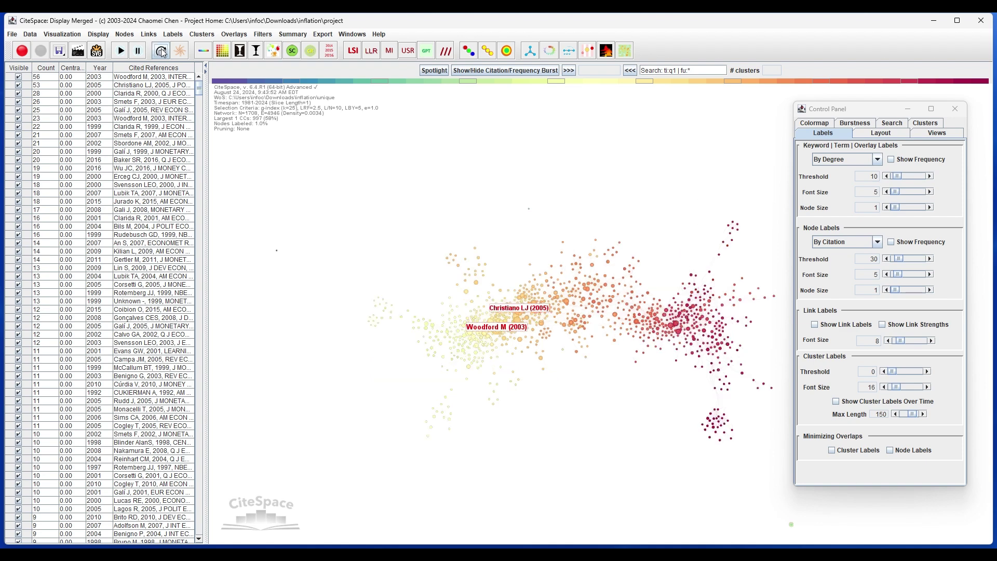
- Generate labelled clusters with All in One, then apply Optimize Layout to the clusters
{"action": "left_click", "coordinate": [275, 50]}
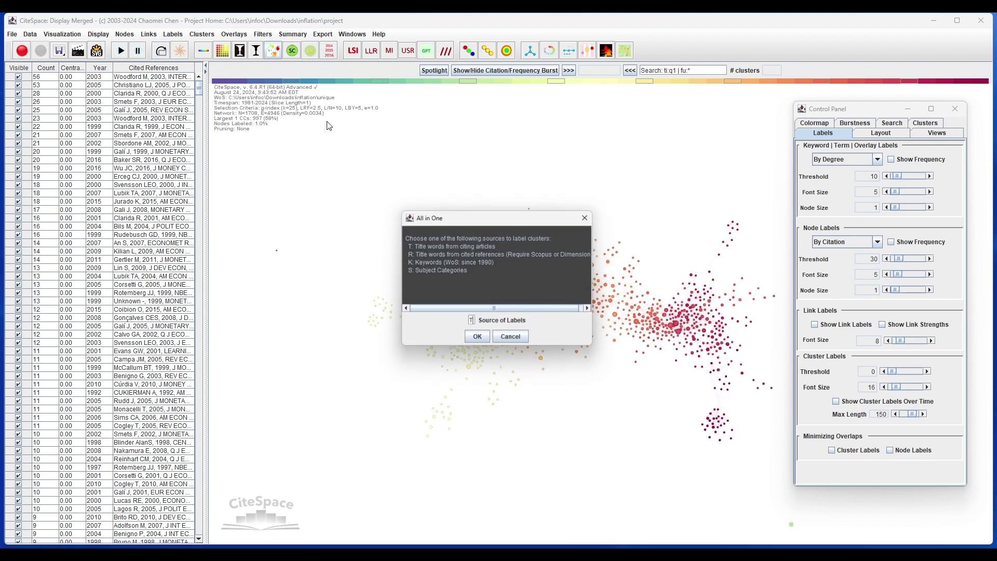
{"action": "left_click", "coordinate": [477, 339]}
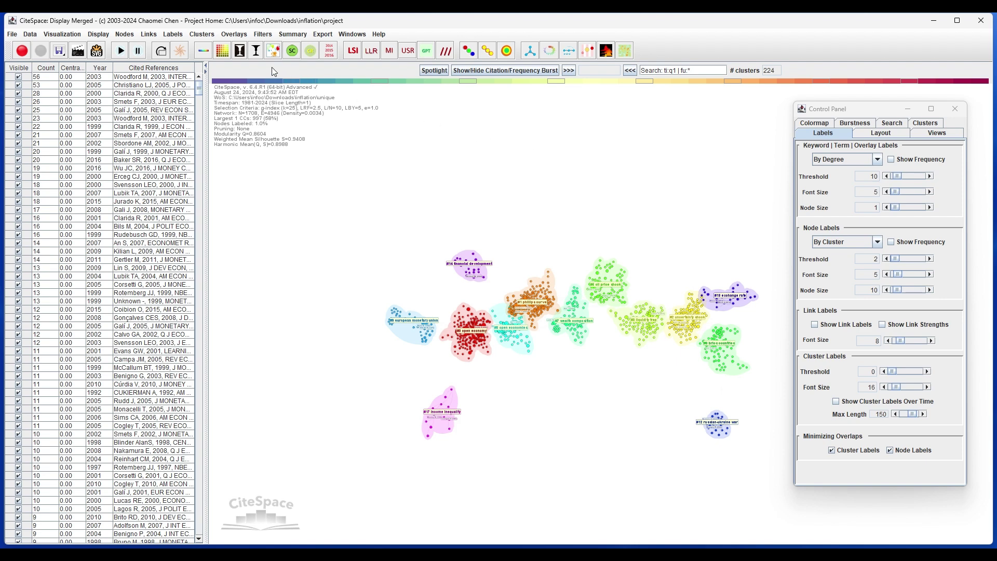
{"action": "left_click", "coordinate": [202, 34]}
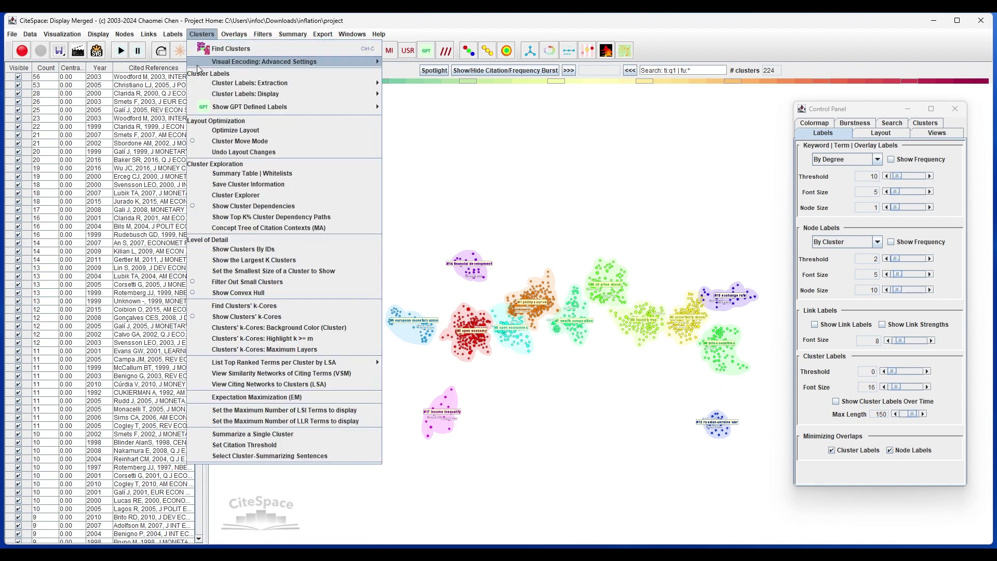
{"action": "left_click", "coordinate": [243, 131]}
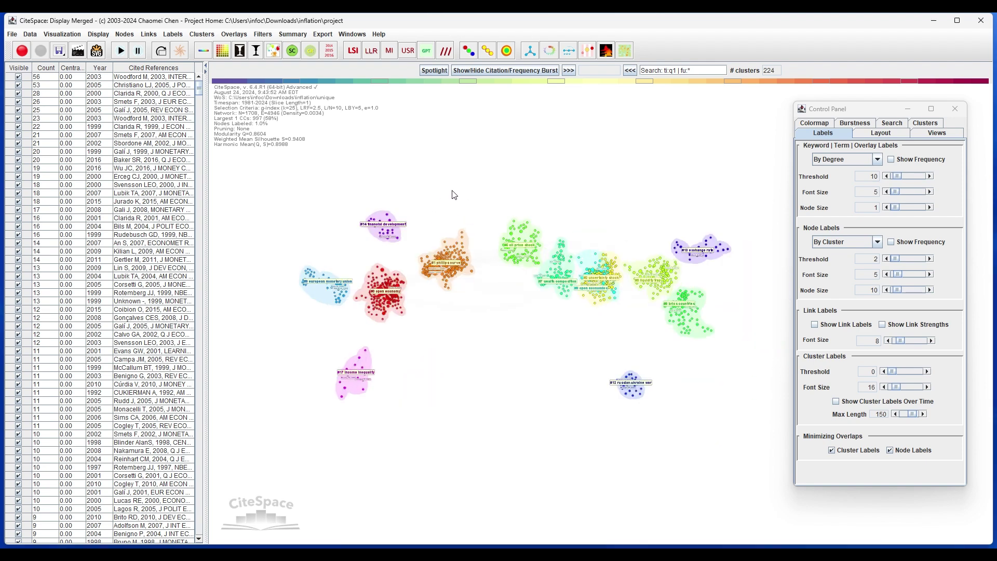
- Show cluster dependencies, limited to the top 2% dependency paths
{"action": "left_click", "coordinate": [206, 36]}
{"action": "left_click", "coordinate": [280, 205]}
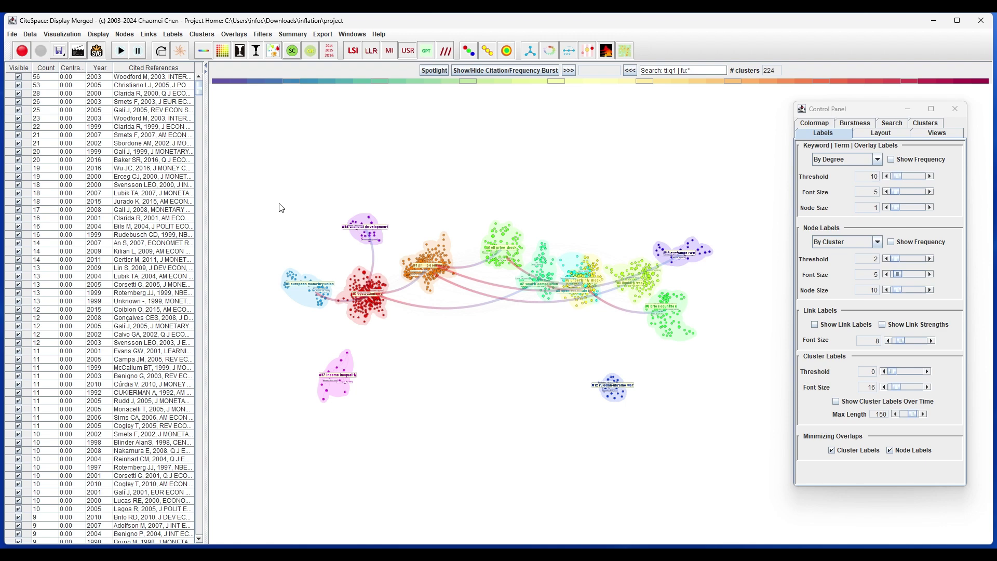
{"action": "left_click", "coordinate": [202, 34]}
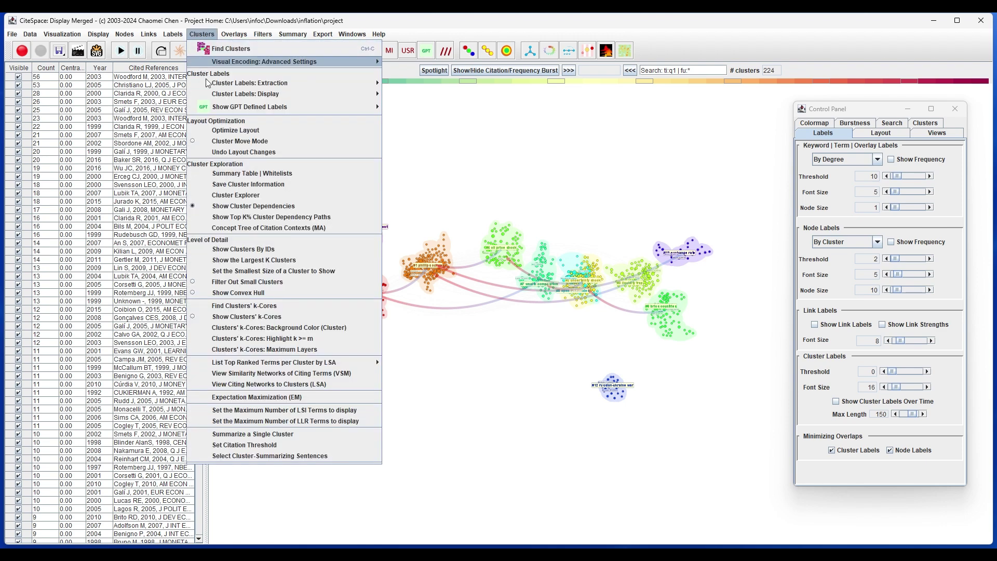
{"action": "left_click", "coordinate": [285, 216]}
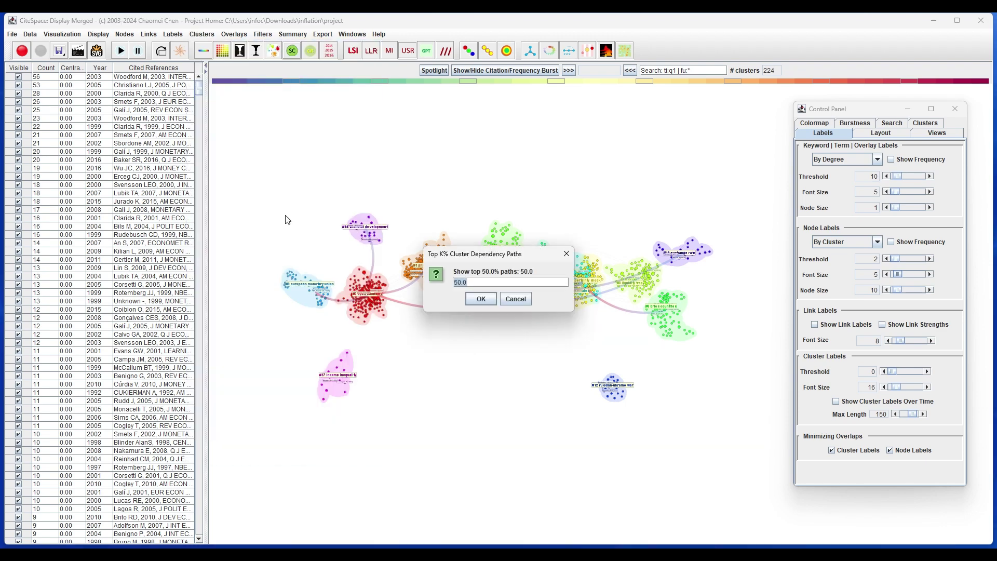
{"action": "type", "text": "25"}
{"action": "left_click", "coordinate": [474, 300]}
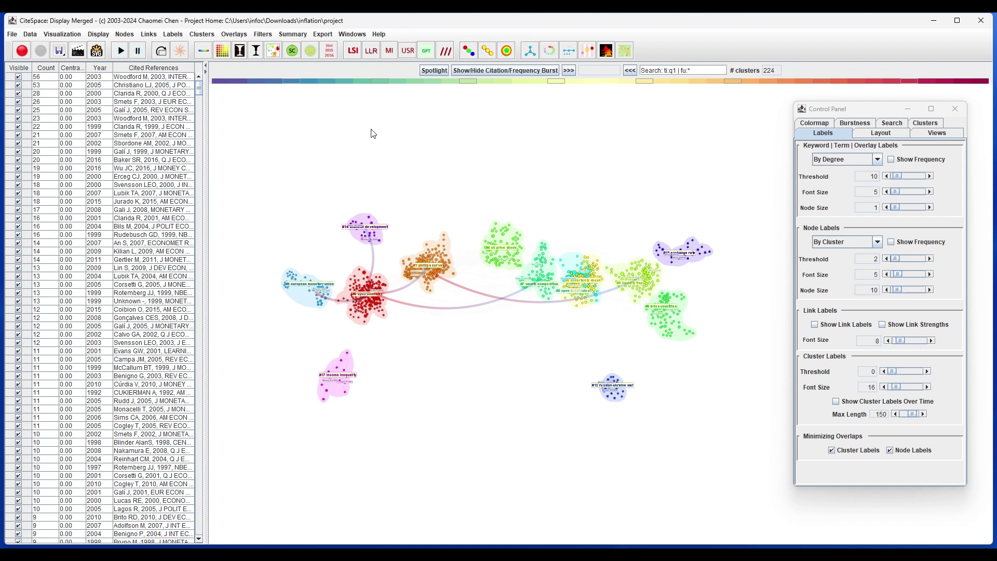
- Hide the dependency links and enlarge the cluster label font to 46
{"action": "left_click", "coordinate": [202, 35]}
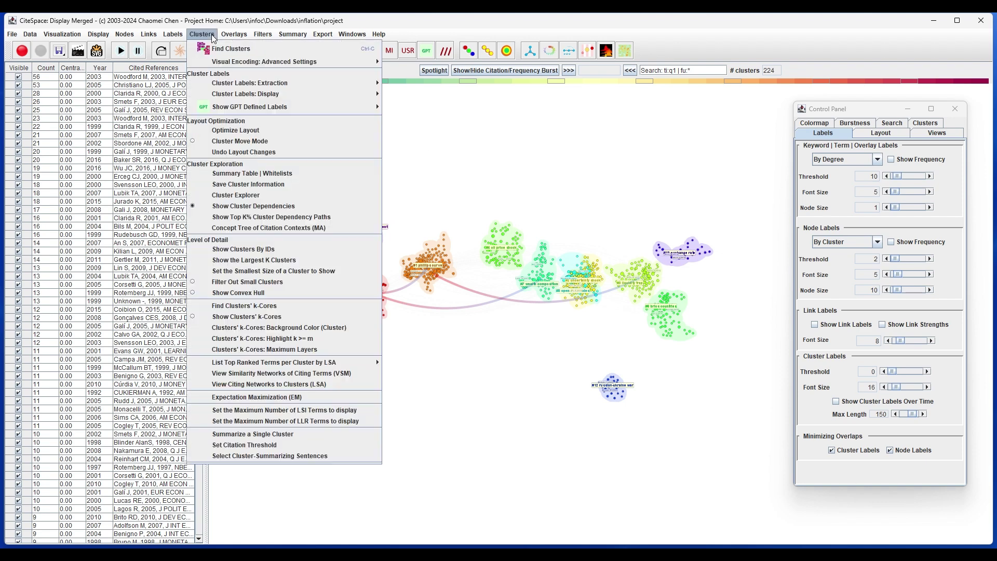
{"action": "left_click", "coordinate": [262, 203]}
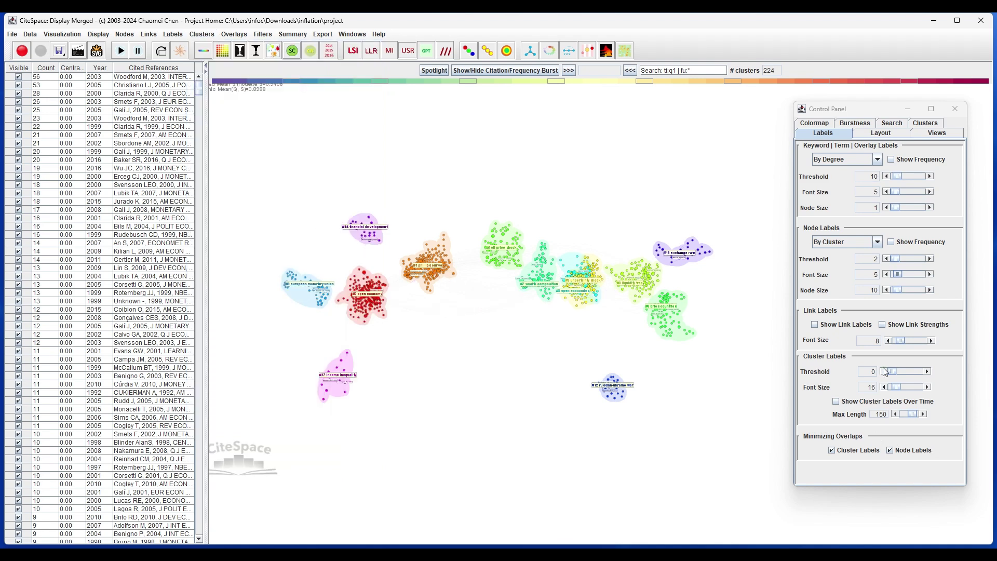
{"action": "left_click", "coordinate": [902, 386]}
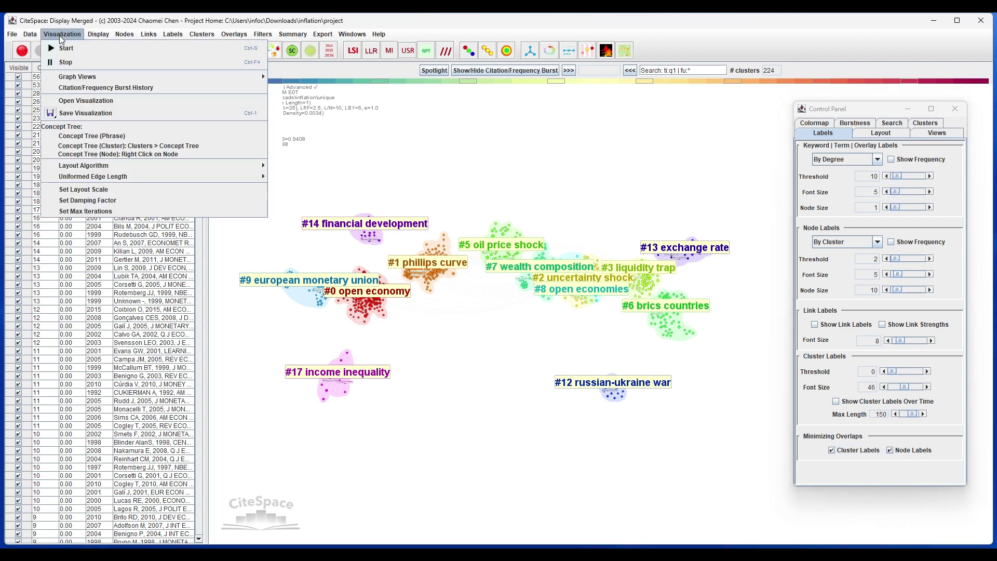
- Save the cluster network as a CiteSpace Visualization JSON file in the project folder
{"action": "left_click", "coordinate": [97, 111]}
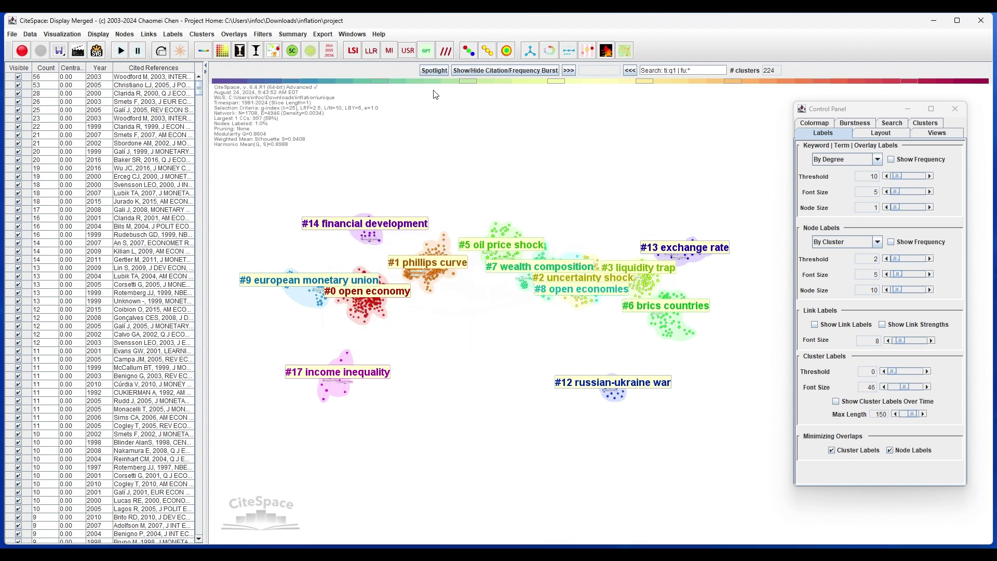
- Generate GPT-4o cluster labels such as '#0 Monetary Policy and Exchange Rates'
{"action": "left_click", "coordinate": [427, 55]}
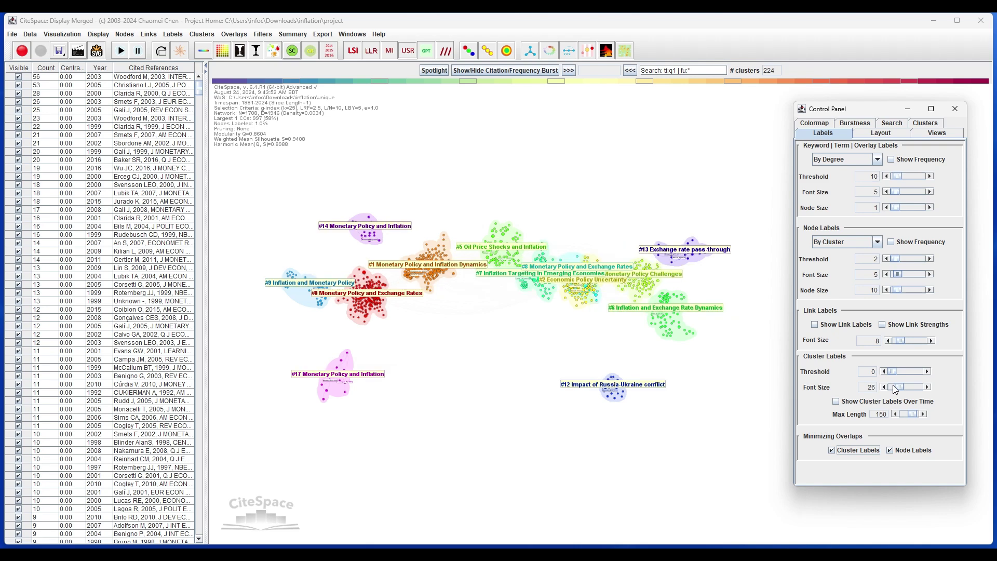
- Advance the year display one year at a time from 1981 through 2000, 2012 and on to 2024
{"action": "left_click", "coordinate": [568, 71]}
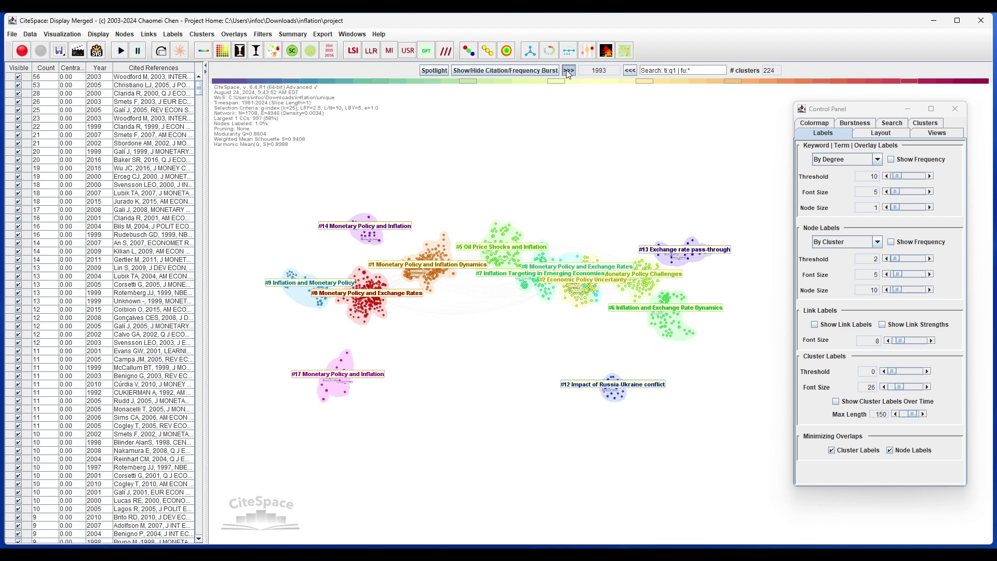
{"action": "left_click", "coordinate": [569, 70]}
{"action": "left_click", "coordinate": [568, 70]}
{"action": "left_click", "coordinate": [568, 70]}
{"action": "left_click", "coordinate": [568, 70]}
{"action": "left_click", "coordinate": [568, 70]}
{"action": "left_click", "coordinate": [568, 70]}
{"action": "left_click", "coordinate": [569, 70]}
{"action": "left_click", "coordinate": [569, 70]}
{"action": "left_click", "coordinate": [568, 71]}
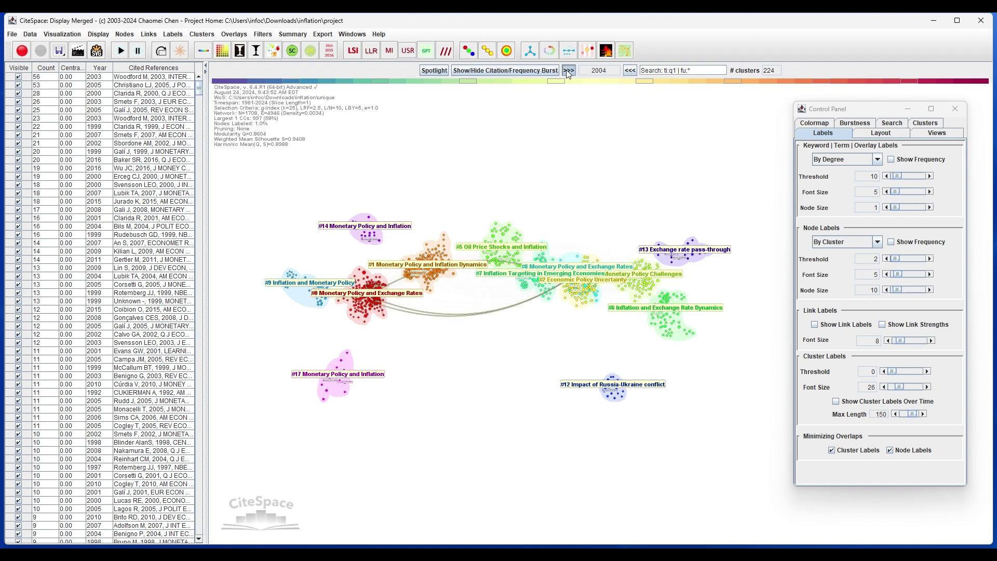
{"action": "left_click", "coordinate": [567, 71]}
{"action": "left_click", "coordinate": [568, 70]}
{"action": "left_click", "coordinate": [567, 70]}
{"action": "left_click", "coordinate": [568, 70]}
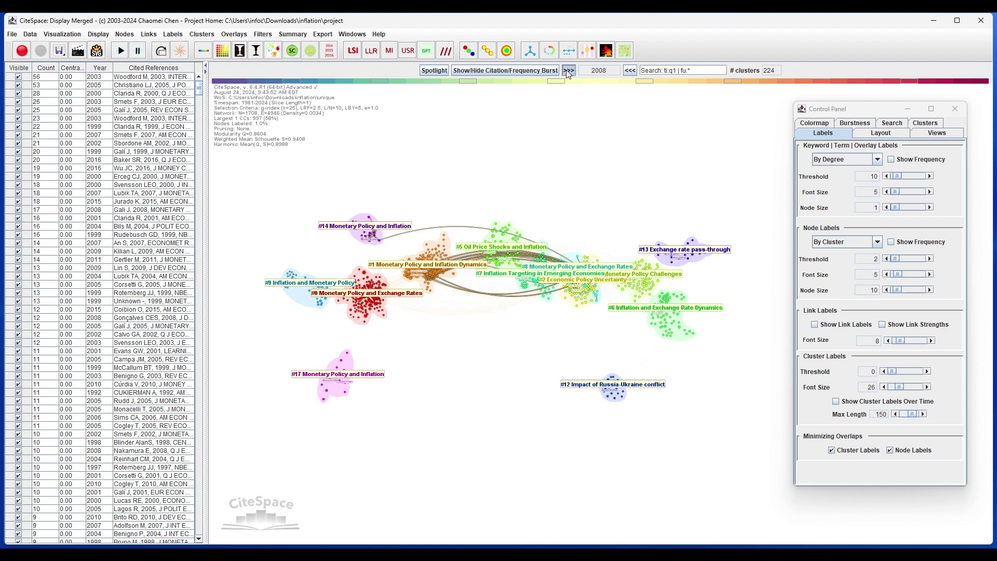
{"action": "left_click", "coordinate": [567, 70]}
{"action": "left_click", "coordinate": [567, 70]}
{"action": "left_click", "coordinate": [567, 70]}
{"action": "left_click", "coordinate": [567, 70]}
{"action": "left_click", "coordinate": [568, 70]}
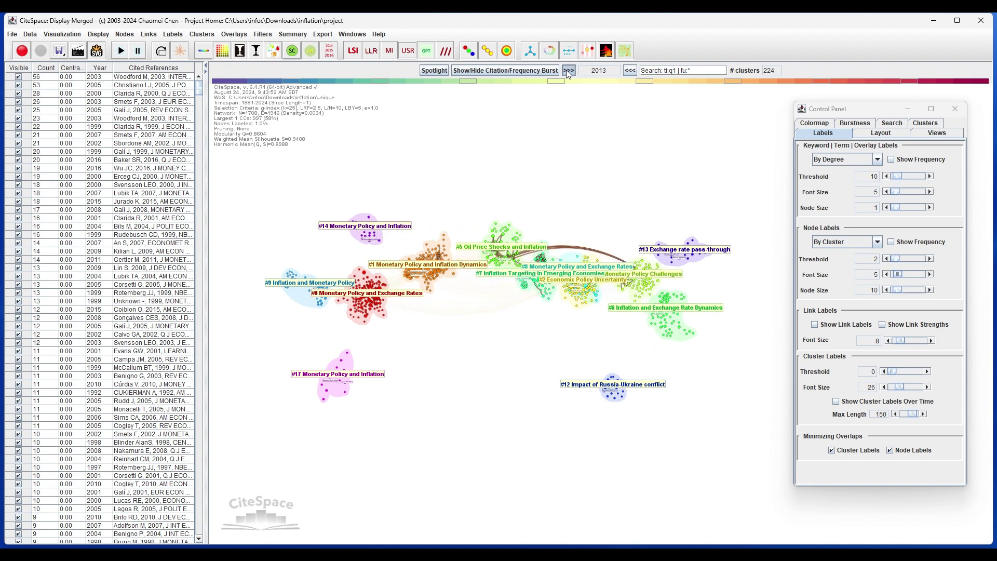
{"action": "left_click", "coordinate": [567, 70]}
{"action": "left_click", "coordinate": [567, 71]}
{"action": "left_click", "coordinate": [568, 70]}
{"action": "left_click", "coordinate": [567, 70]}
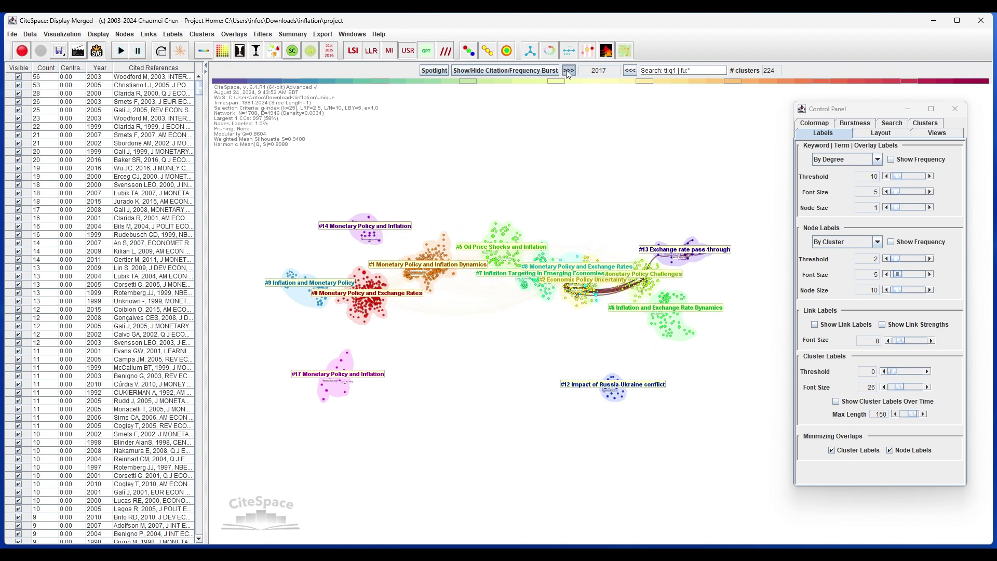
{"action": "left_click", "coordinate": [567, 70]}
{"action": "left_click", "coordinate": [567, 70]}
{"action": "left_click", "coordinate": [567, 70]}
{"action": "left_click", "coordinate": [568, 70]}
{"action": "left_click", "coordinate": [568, 70]}
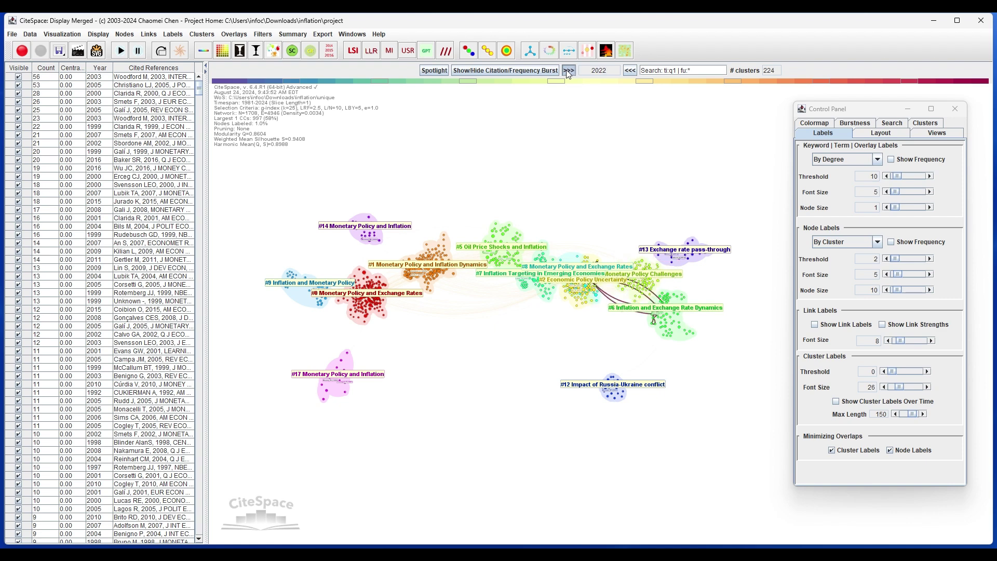
{"action": "left_click", "coordinate": [567, 70]}
{"action": "left_click", "coordinate": [567, 70]}
{"action": "left_click", "coordinate": [568, 70]}
{"action": "left_click", "coordinate": [205, 35]}
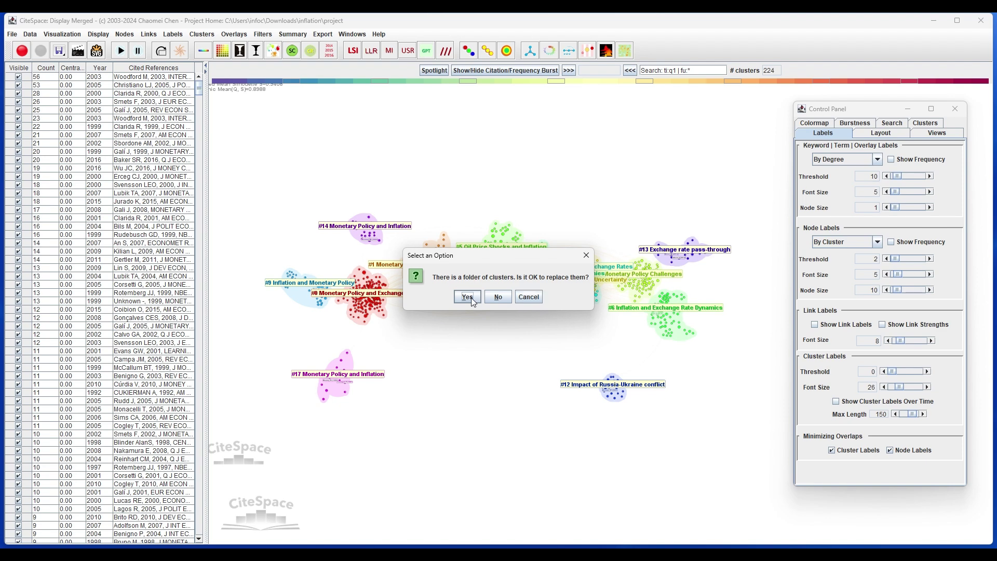
{"action": "left_click", "coordinate": [500, 298]}
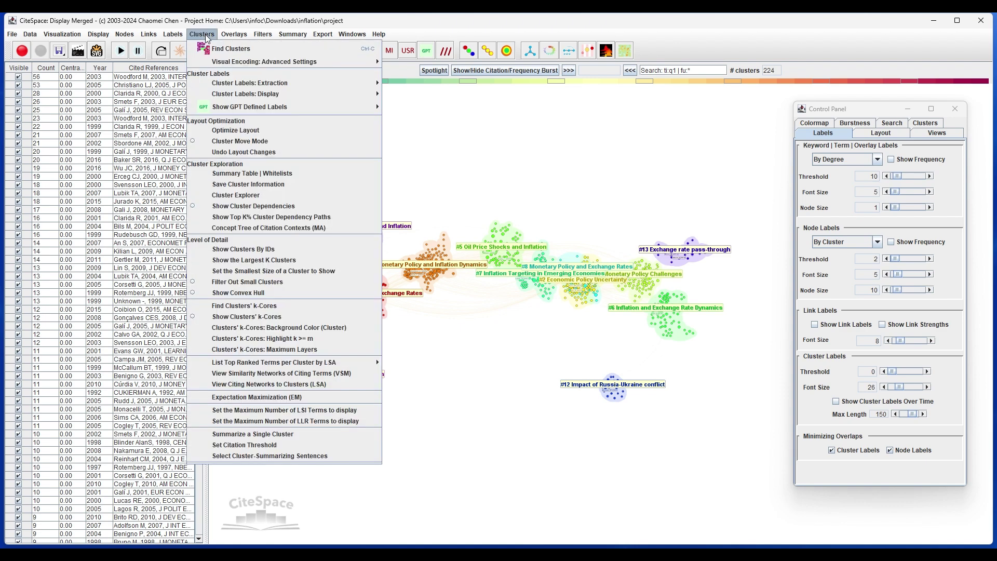
{"action": "left_click", "coordinate": [283, 196]}
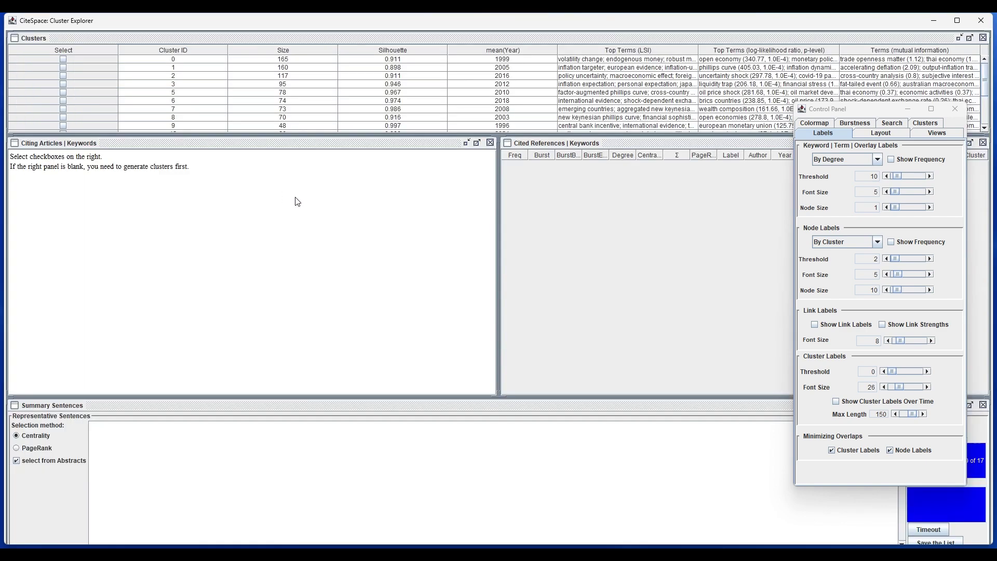
{"action": "left_click", "coordinate": [62, 60]}
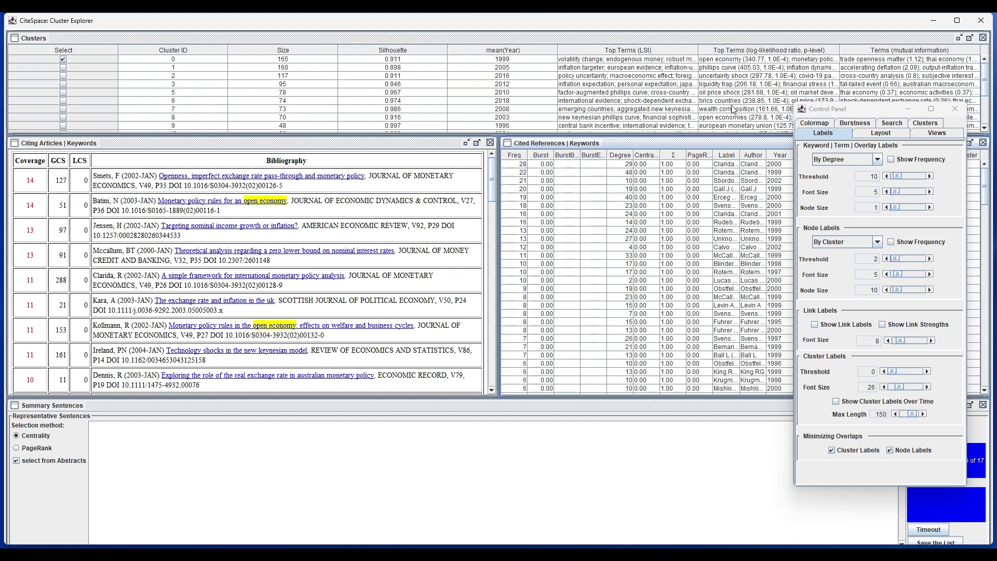
{"action": "left_click", "coordinate": [982, 20]}
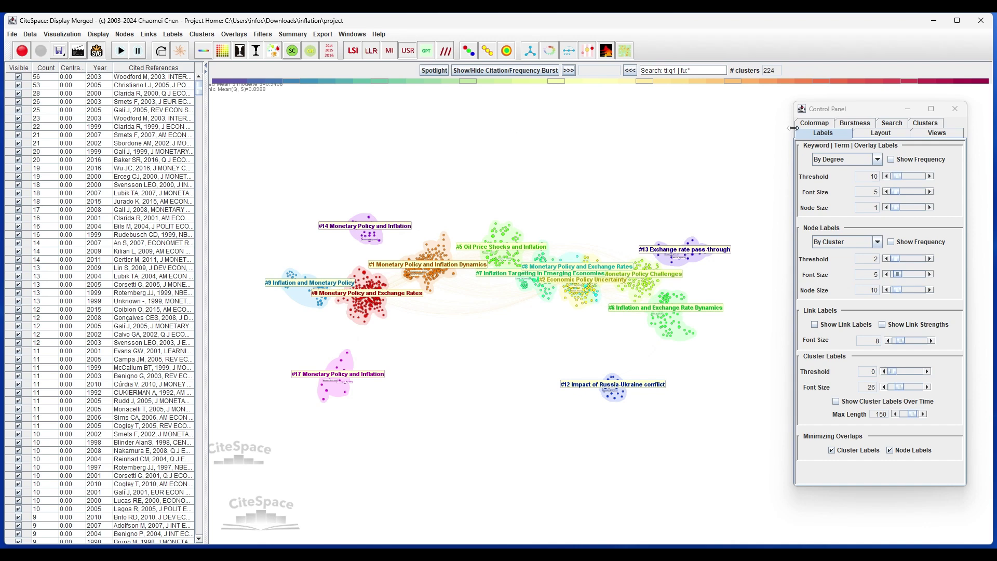
- Run burst detection once on current settings, then set both α values to 5.0
{"action": "left_click", "coordinate": [844, 126]}
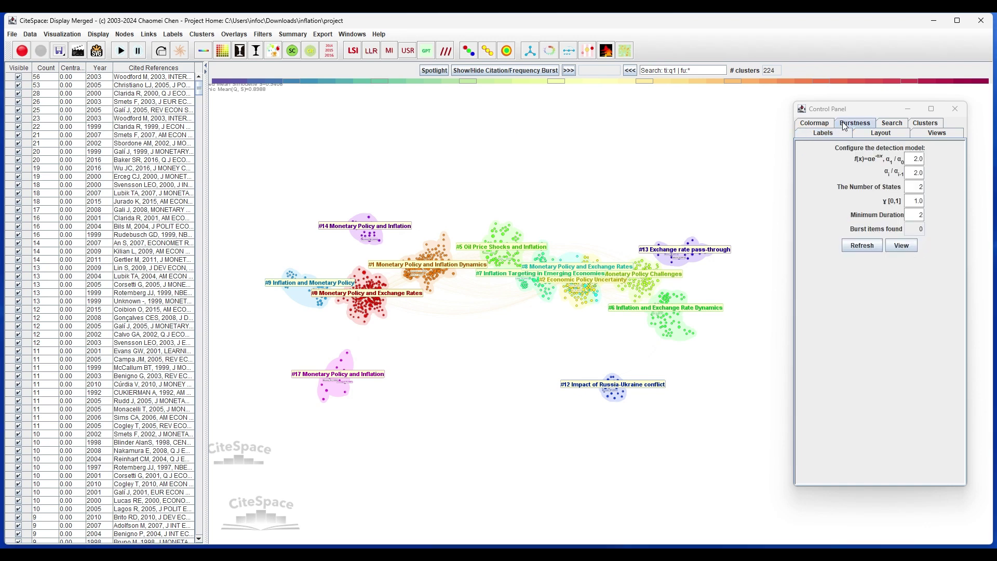
{"action": "left_click", "coordinate": [871, 244]}
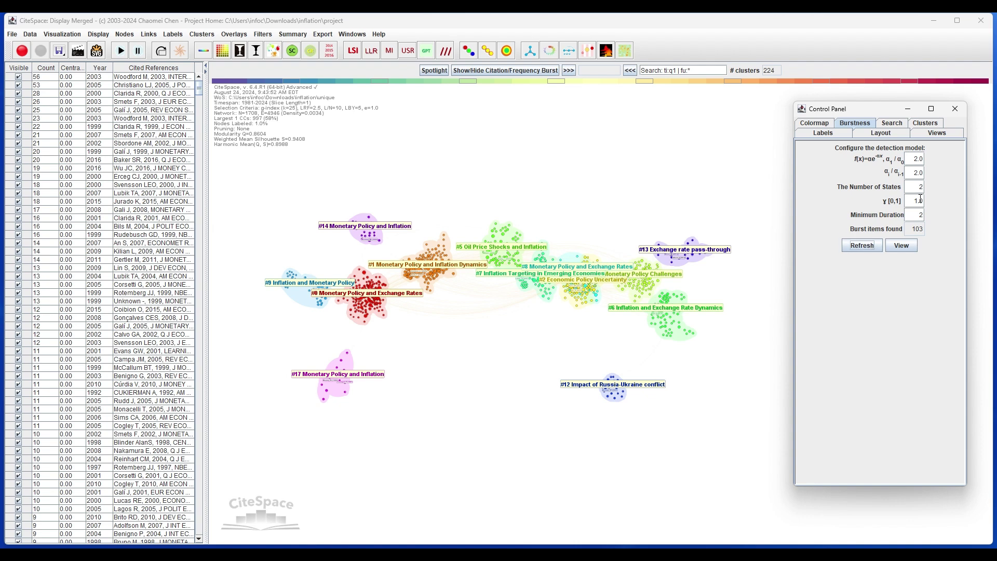
{"action": "left_click_drag", "start_coordinate": [918, 160], "coordinate": [910, 161]}
{"action": "type", "text": "5"}
{"action": "left_click_drag", "start_coordinate": [919, 174], "coordinate": [911, 174]}
{"action": "type", "text": "5"}
- Rerun burst detection with minimum duration 3, then again with minimum duration 5
{"action": "left_click_drag", "start_coordinate": [913, 215], "coordinate": [928, 214]}
{"action": "type", "text": "3"}
{"action": "left_click", "coordinate": [873, 243]}
{"action": "left_click_drag", "start_coordinate": [916, 214], "coordinate": [925, 213]}
{"action": "type", "text": "5"}
{"action": "left_click", "coordinate": [865, 247]}
- Chart all 21 burst references, led by Clarida R 2000 at 26.55, in full view
{"action": "left_click", "coordinate": [901, 245]}
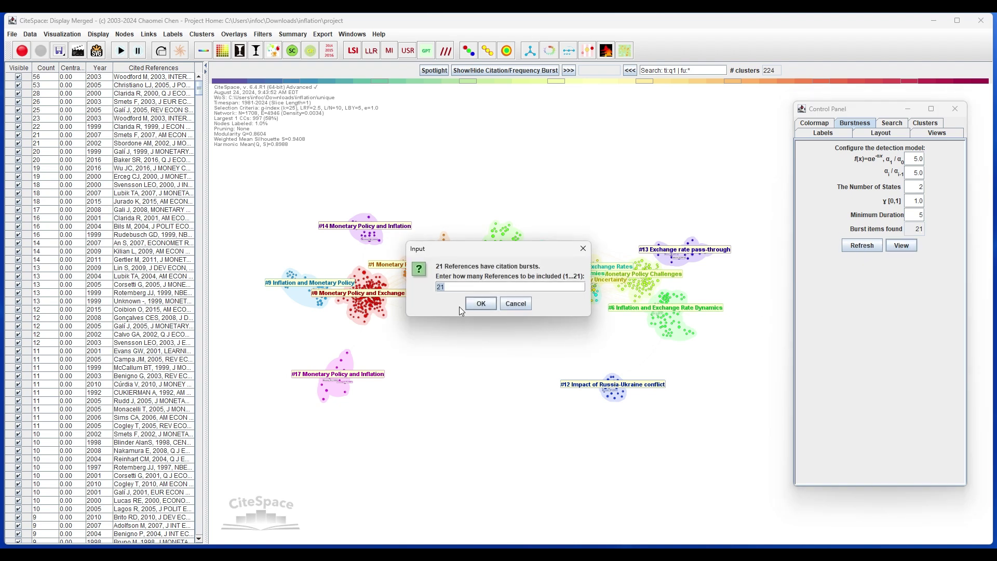
{"action": "left_click", "coordinate": [474, 303]}
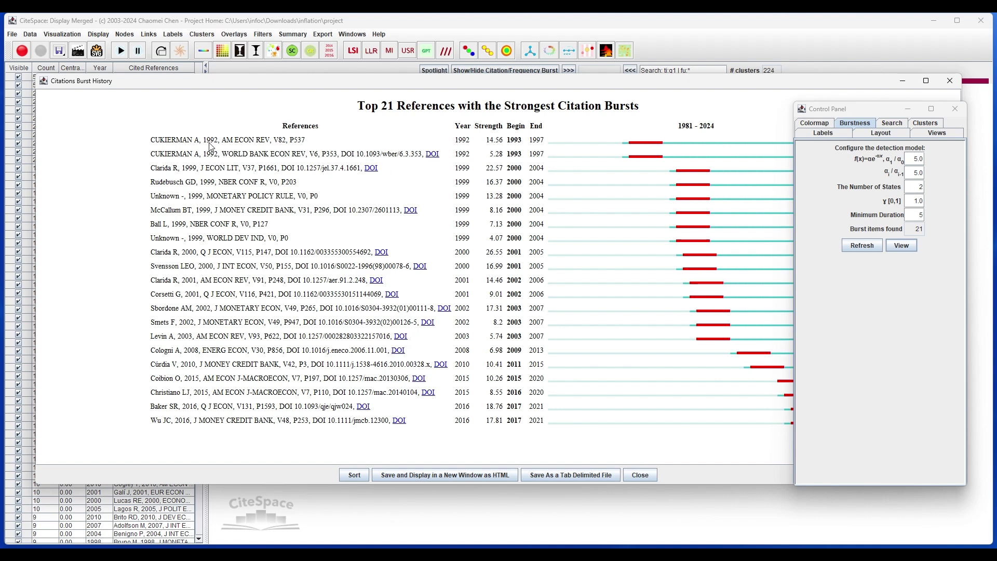
{"action": "left_click", "coordinate": [912, 111]}
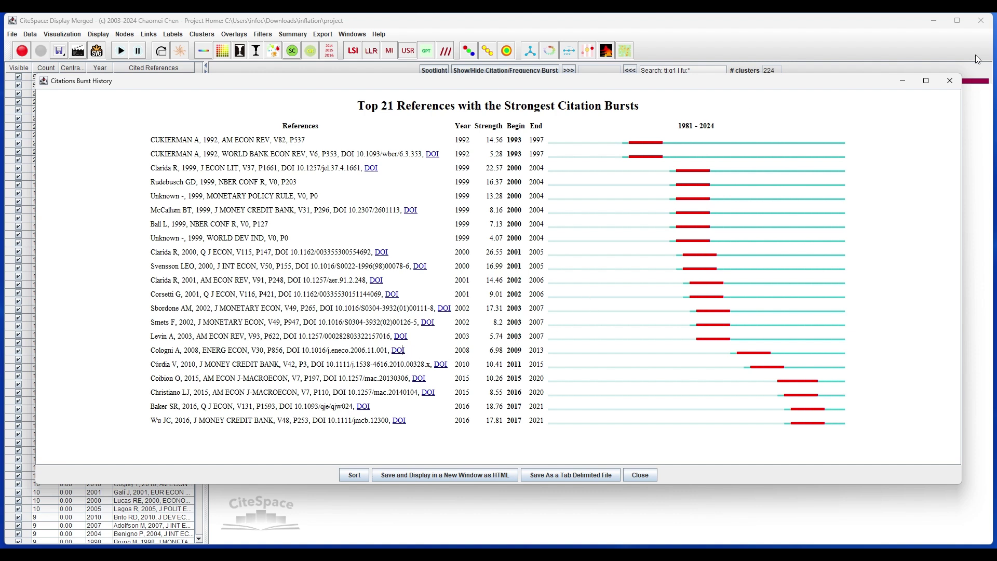
- Close the burst chart and generate narrative_summary.html, scrolling through its clusters table and Cluster #0
{"action": "left_click", "coordinate": [946, 89]}
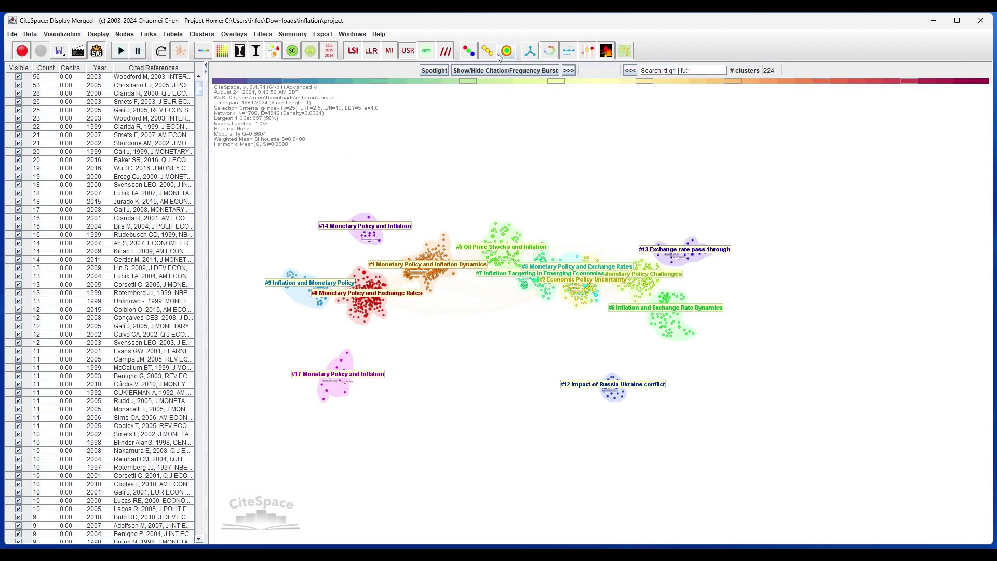
{"action": "left_click", "coordinate": [296, 34]}
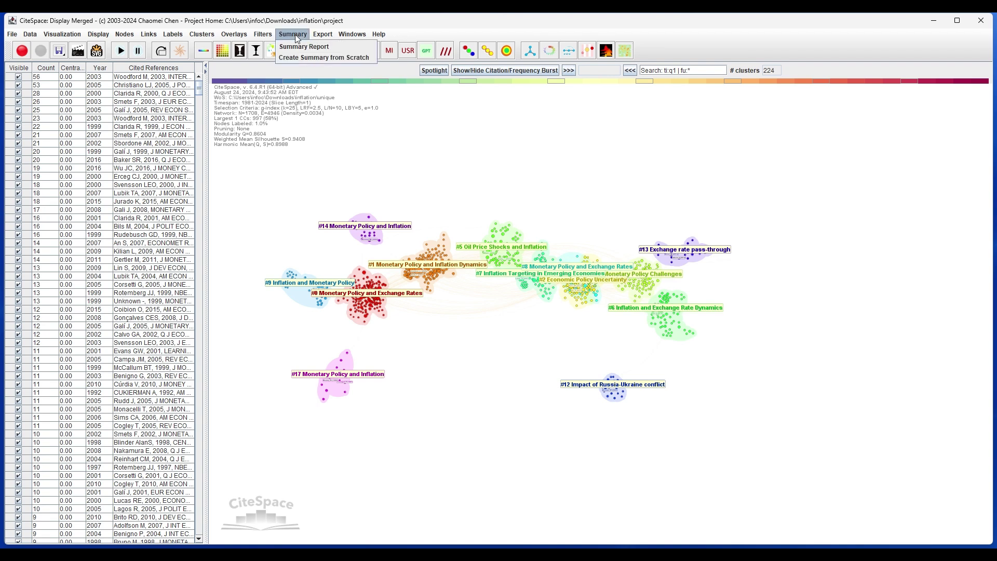
{"action": "left_click", "coordinate": [297, 45]}
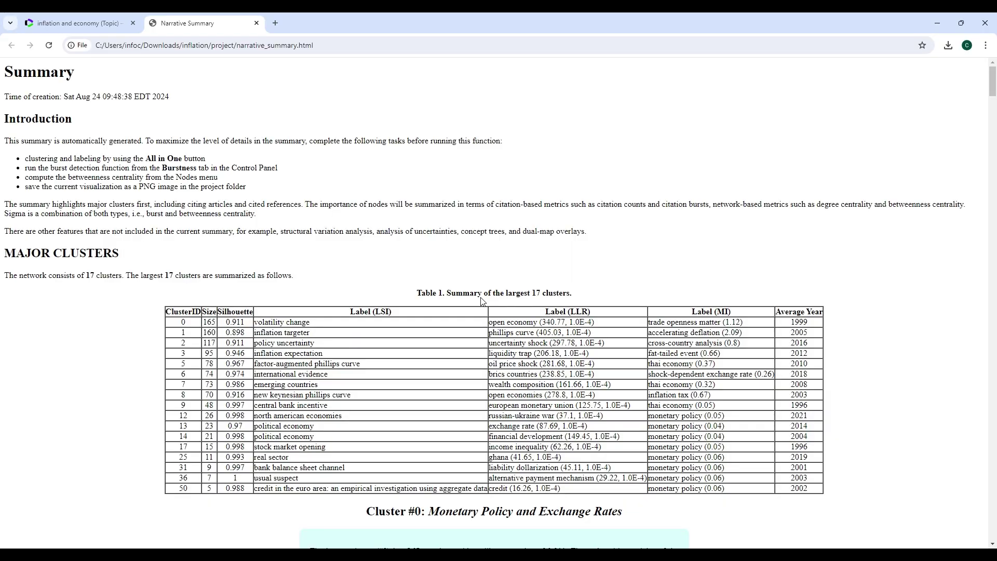
{"action": "scroll", "coordinate": [481, 300], "scroll_direction": "down", "scroll_amount": 2}
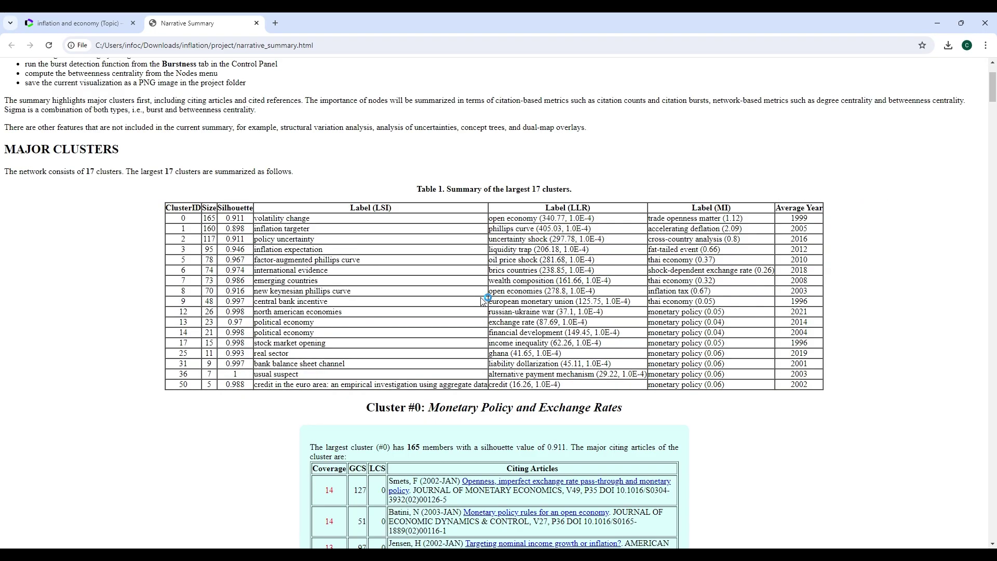
{"action": "scroll", "coordinate": [482, 300], "scroll_direction": "down", "scroll_amount": 7}
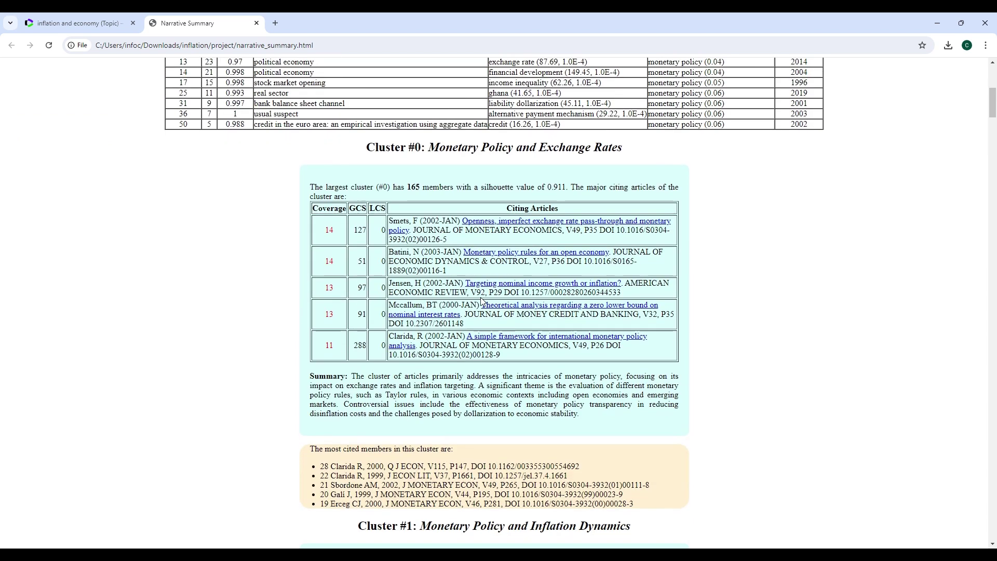
- Close the report and save the CiteSpace cluster network display as a PNG image
{"action": "left_click", "coordinate": [257, 24]}
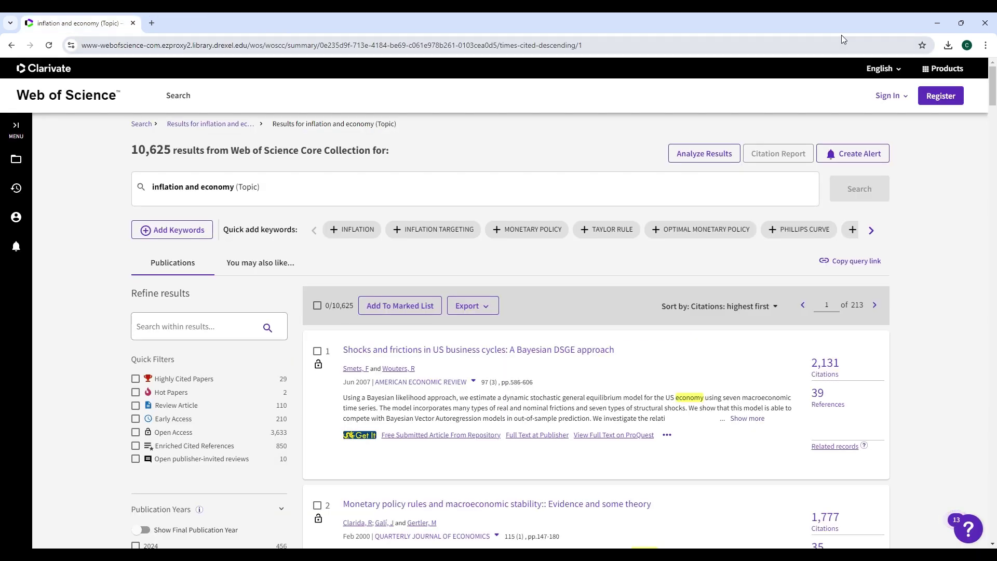
{"action": "left_click", "coordinate": [937, 24]}
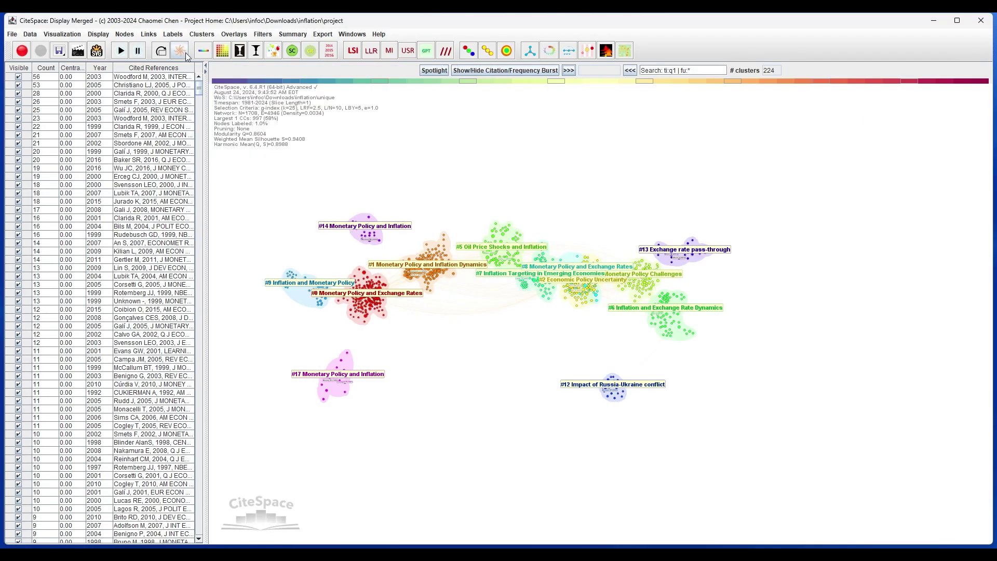
{"action": "left_click", "coordinate": [77, 51]}
{"action": "left_click", "coordinate": [499, 298]}
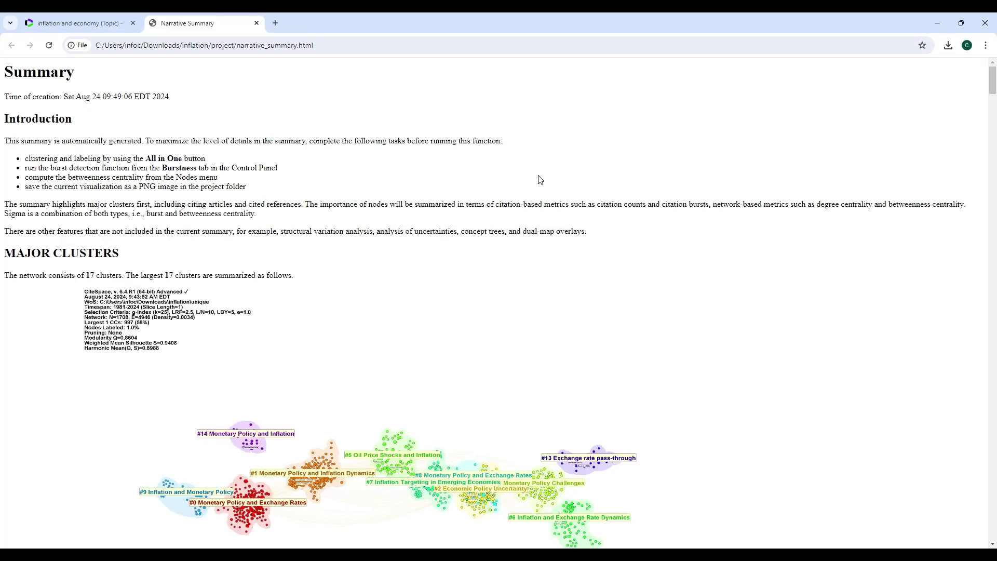
- Scroll to the network figure and select Cluster #0's 'Monetary Policy and Exchange Rates' heading and summary
{"action": "scroll", "coordinate": [476, 231], "scroll_direction": "down", "scroll_amount": 3}
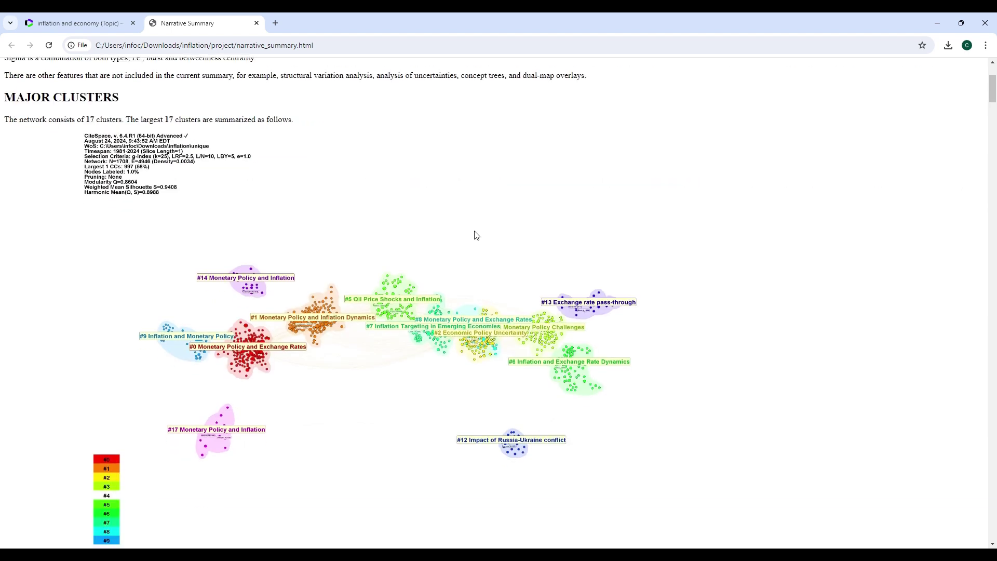
{"action": "scroll", "coordinate": [477, 235], "scroll_direction": "down", "scroll_amount": 2}
{"action": "scroll", "coordinate": [476, 235], "scroll_direction": "down", "scroll_amount": 1}
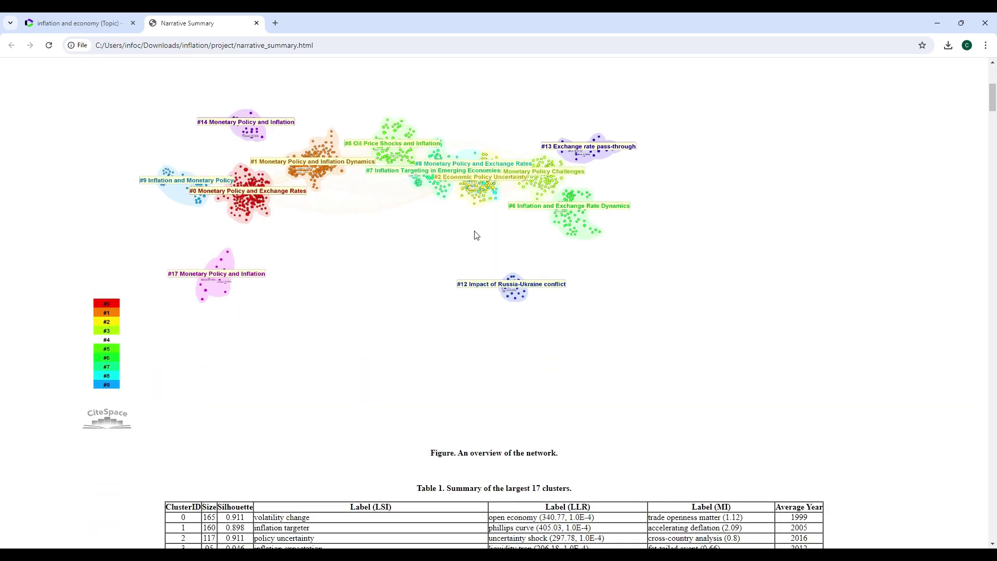
{"action": "scroll", "coordinate": [477, 235], "scroll_direction": "down", "scroll_amount": 8}
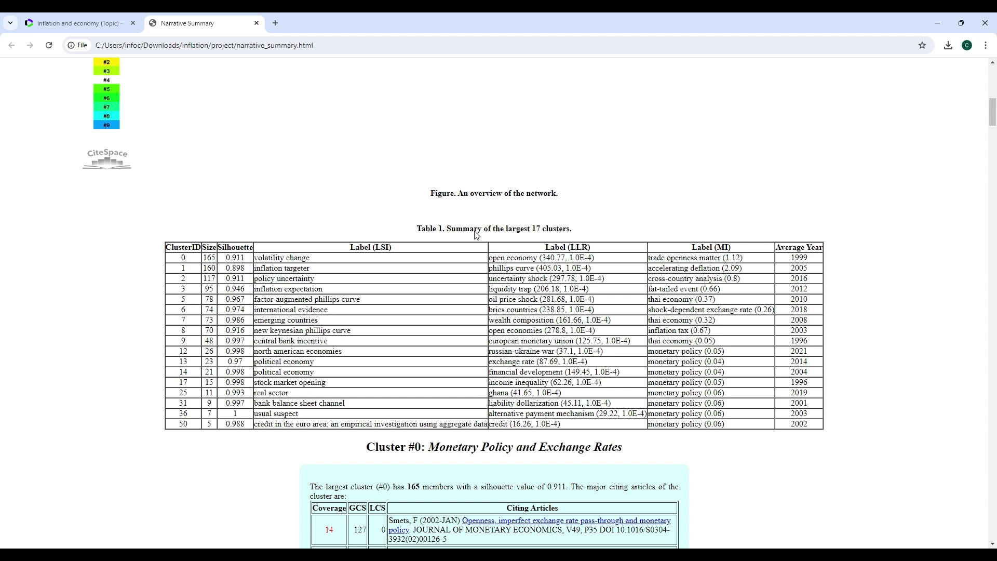
{"action": "scroll", "coordinate": [476, 235], "scroll_direction": "down", "scroll_amount": 4}
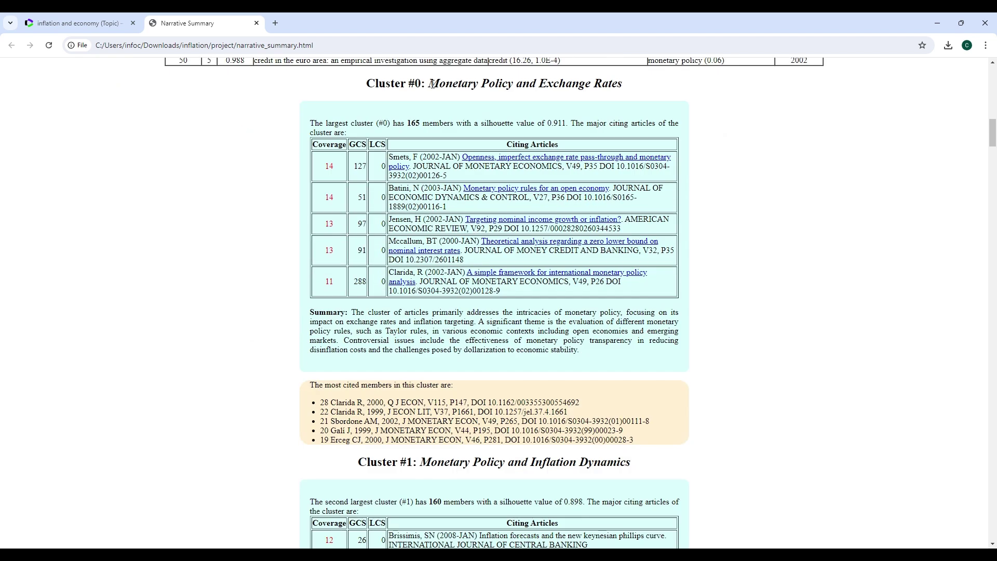
{"action": "left_click_drag", "start_coordinate": [432, 85], "coordinate": [623, 87]}
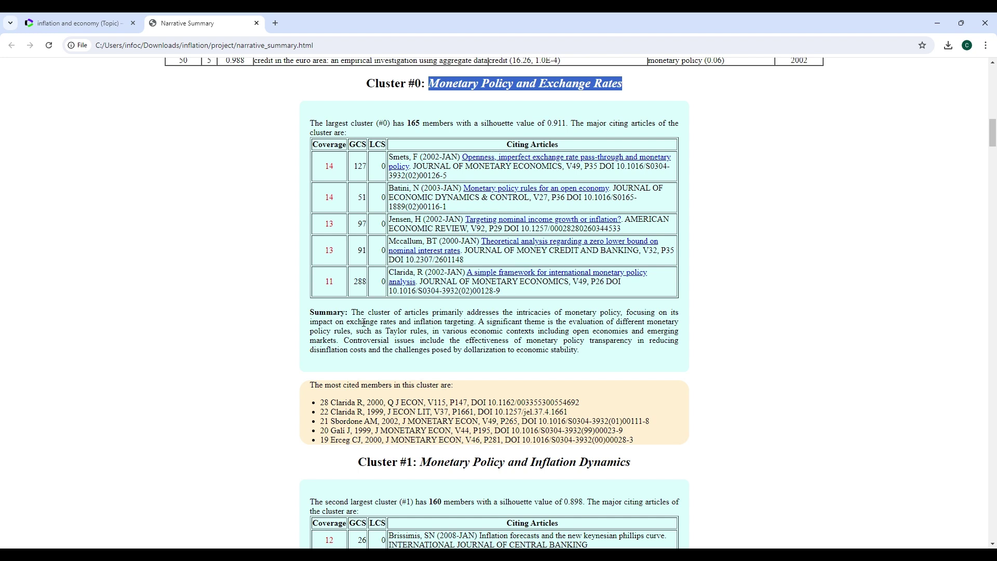
{"action": "left_click_drag", "start_coordinate": [354, 313], "coordinate": [585, 362]}
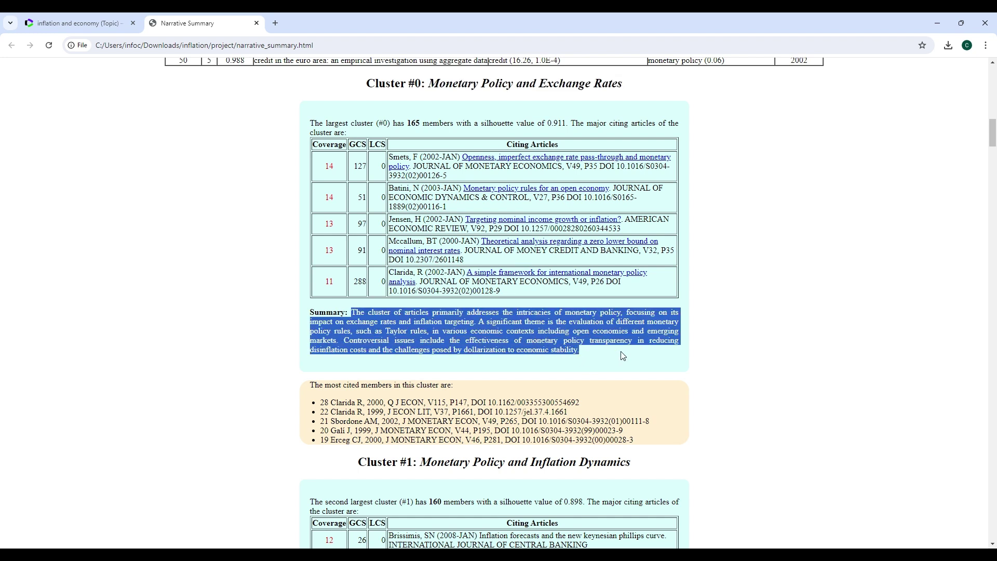
- Scroll through the rest of the report and return to its top
{"action": "scroll", "coordinate": [623, 356], "scroll_direction": "down", "scroll_amount": 1}
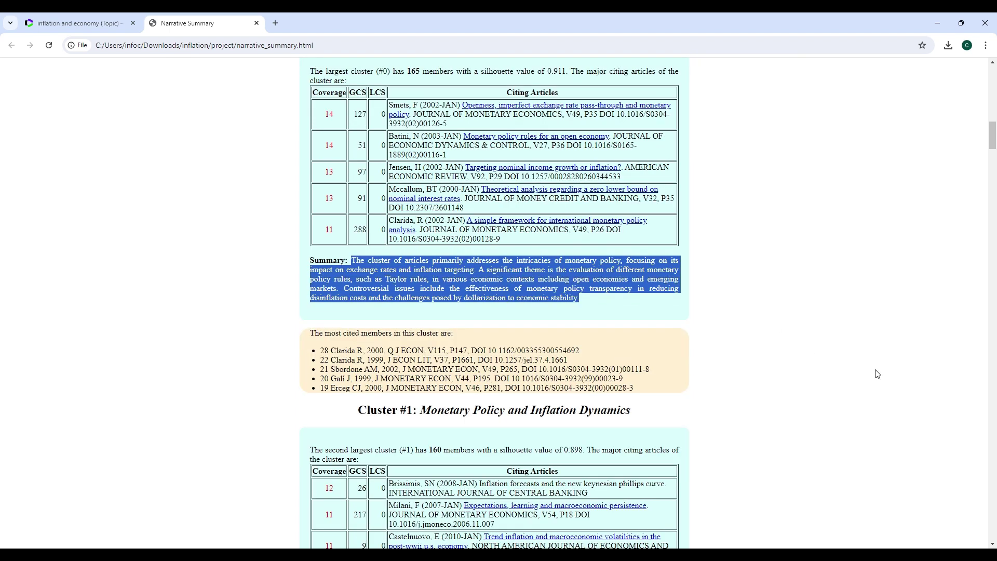
{"action": "scroll", "coordinate": [878, 375], "scroll_direction": "up", "scroll_amount": 3}
{"action": "scroll", "coordinate": [754, 295], "scroll_direction": "up", "scroll_amount": 1}
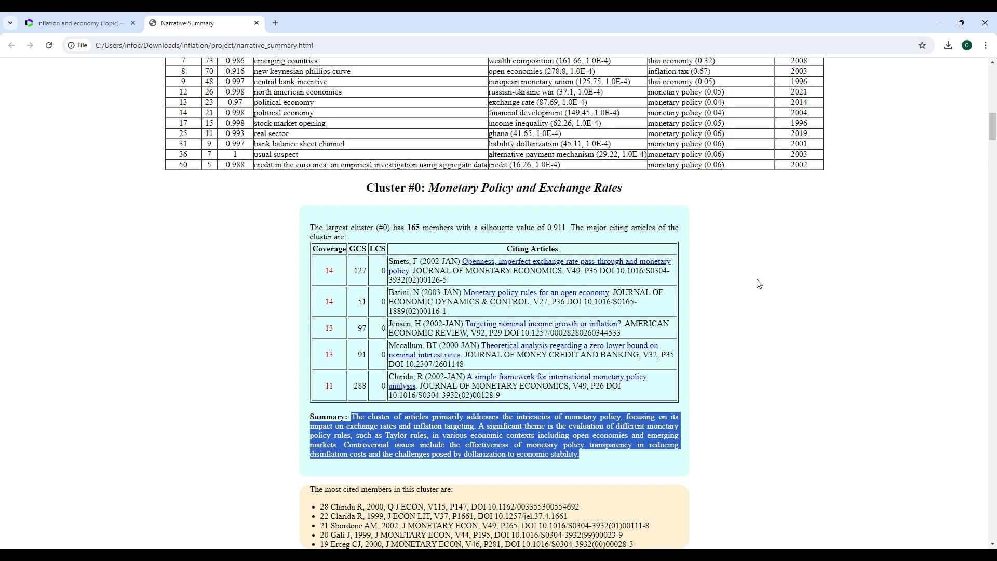
{"action": "scroll", "coordinate": [759, 283], "scroll_direction": "up", "scroll_amount": 12}
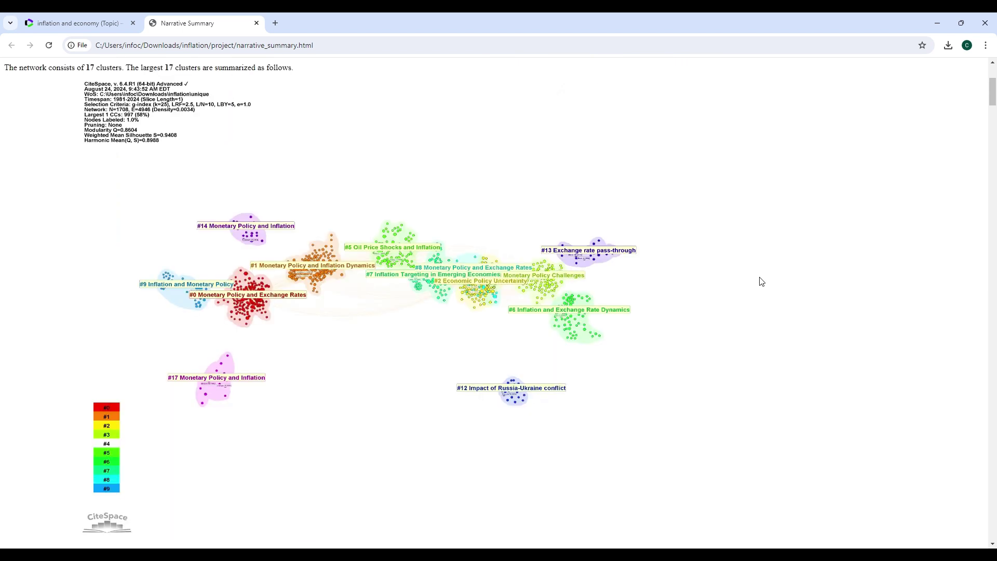
{"action": "left_click_drag", "start_coordinate": [993, 99], "coordinate": [995, 526]}
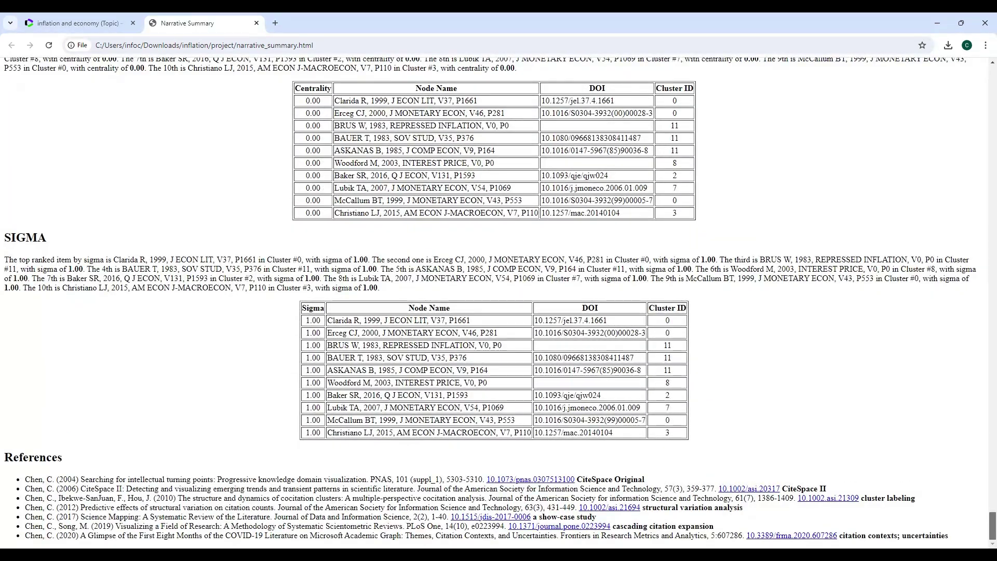
{"action": "left_click_drag", "start_coordinate": [993, 526], "coordinate": [993, 78]}
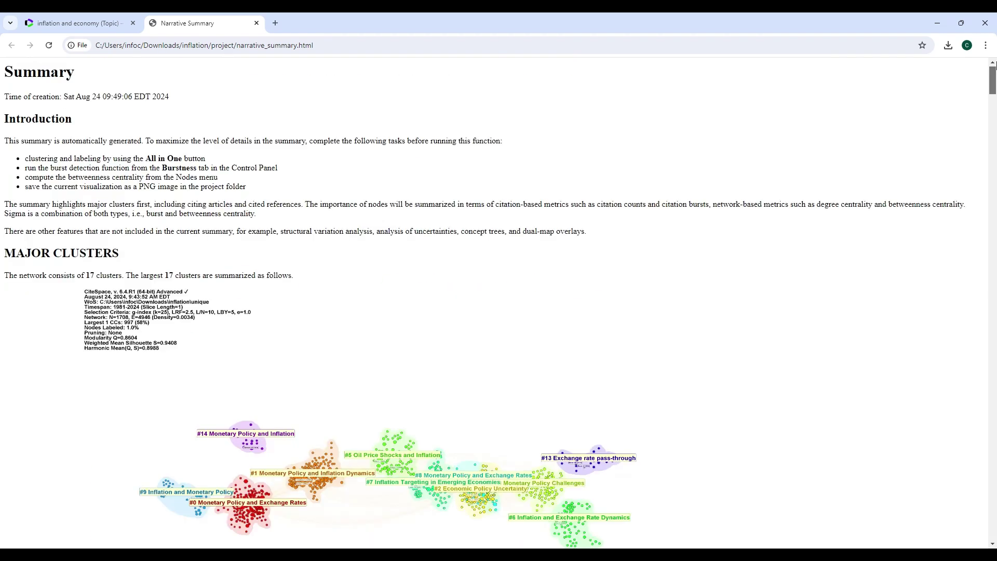
- Back in CiteSpace, hide the network's signature text block from the Display menu
{"action": "left_click", "coordinate": [938, 25]}
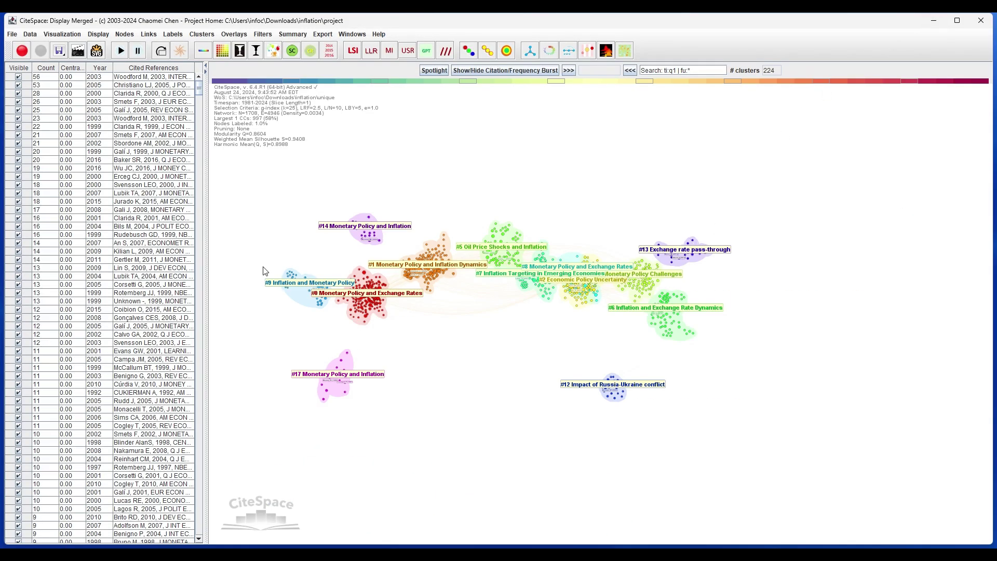
{"action": "left_click", "coordinate": [98, 34]}
{"action": "left_click", "coordinate": [163, 127]}
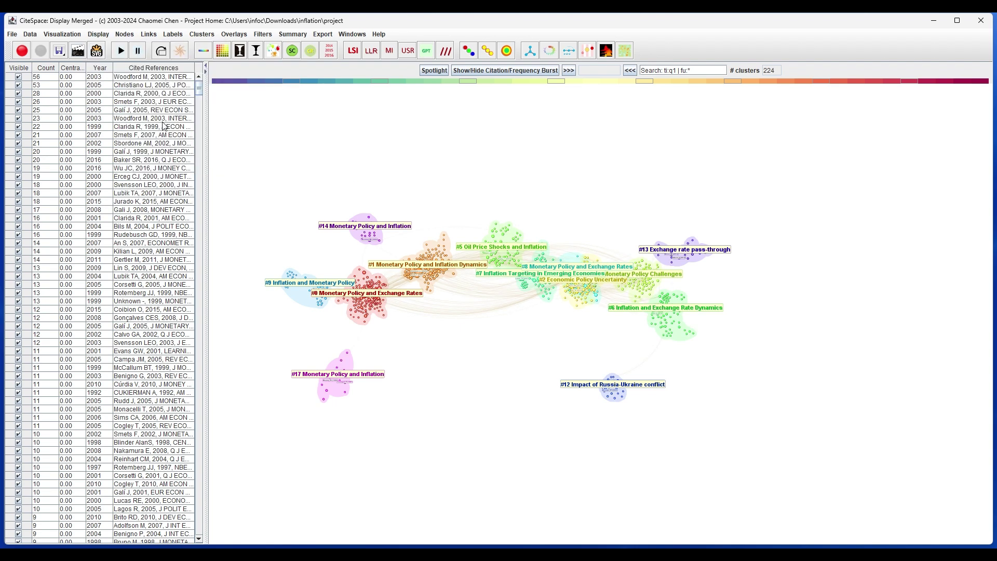